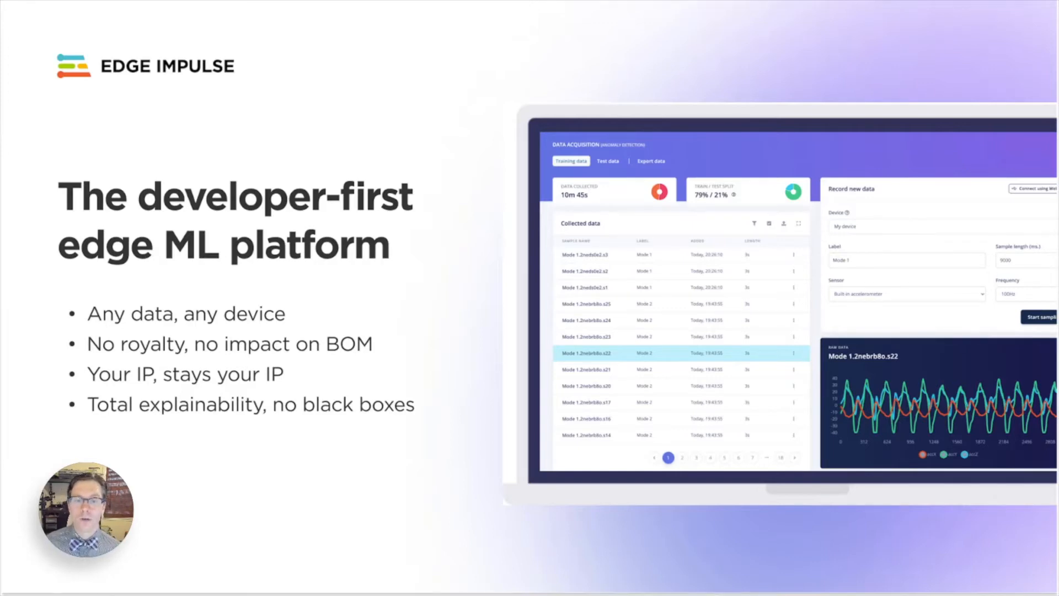
# Step: Advance the presentation past the final Edge Impulse overview slide
pyautogui.press('Right')
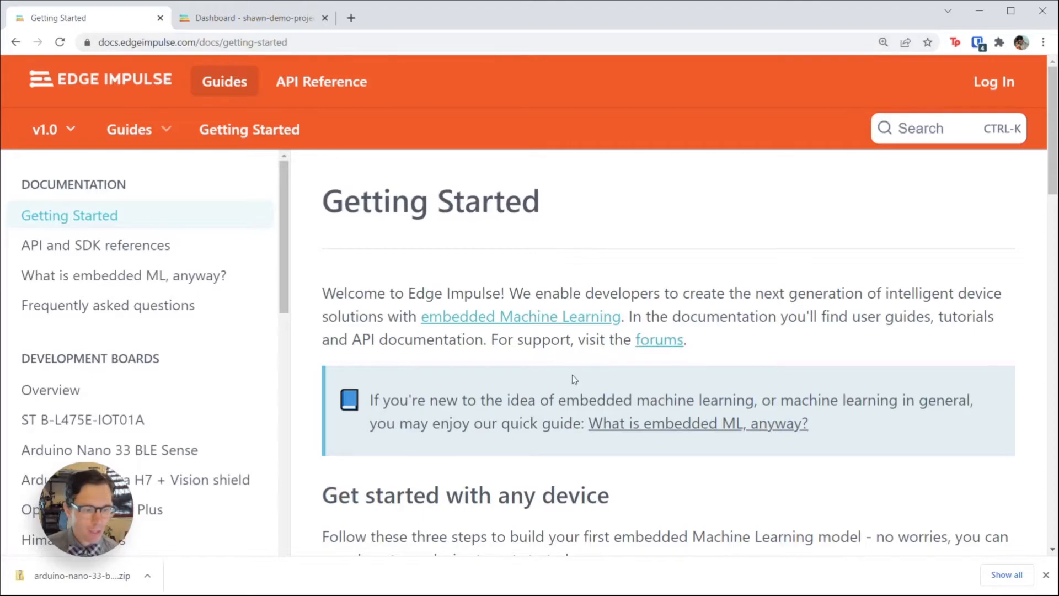
# Step: Open the Arduino Nano 33 BLE Sense guide from the docs sidebar
pyautogui.scroll(-12, 572, 375)
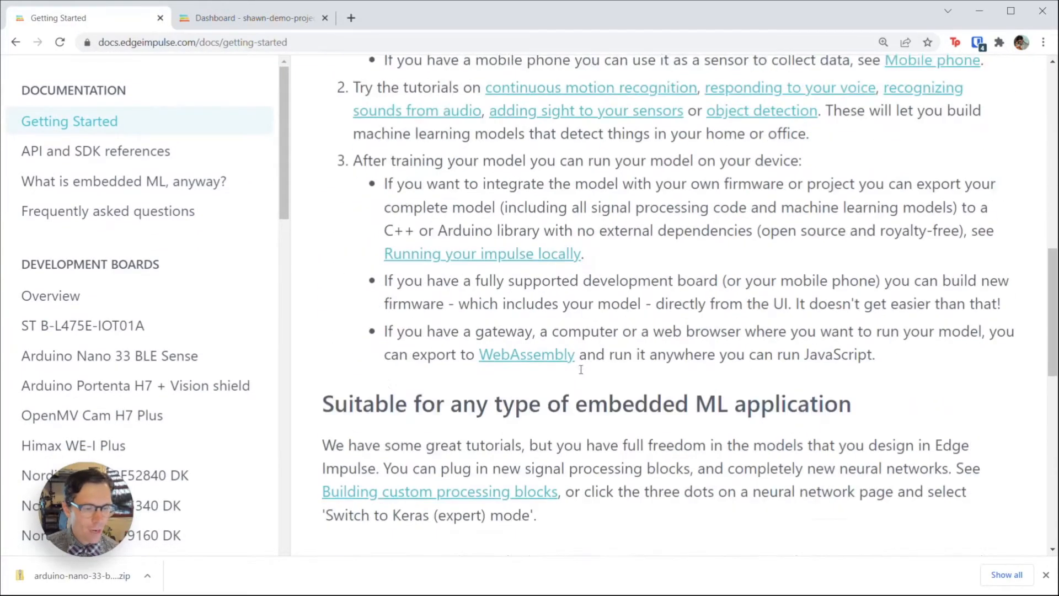
pyautogui.scroll(-1, 581, 369)
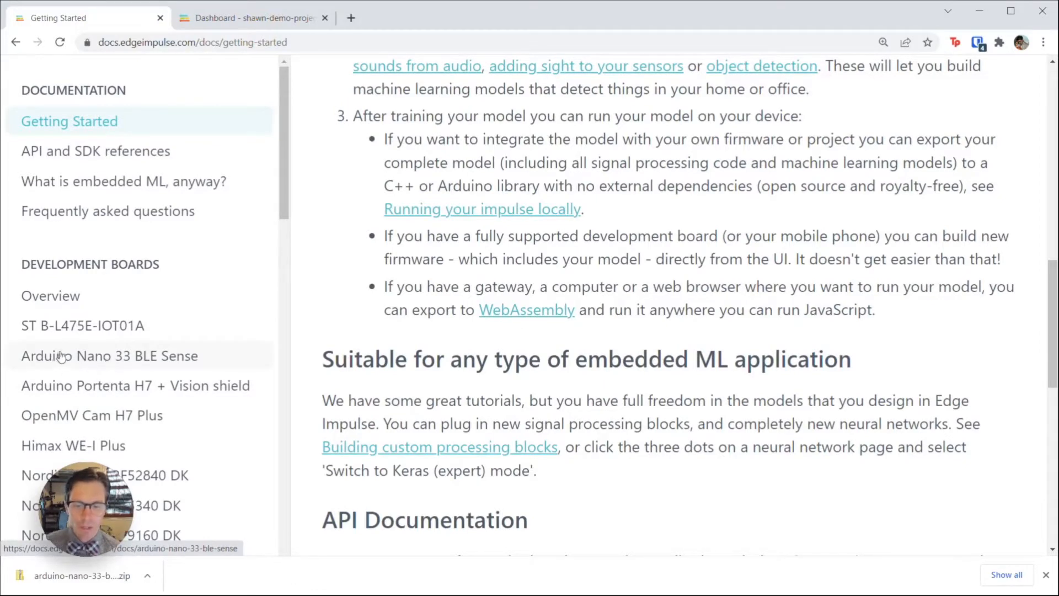
pyautogui.click(148, 360)
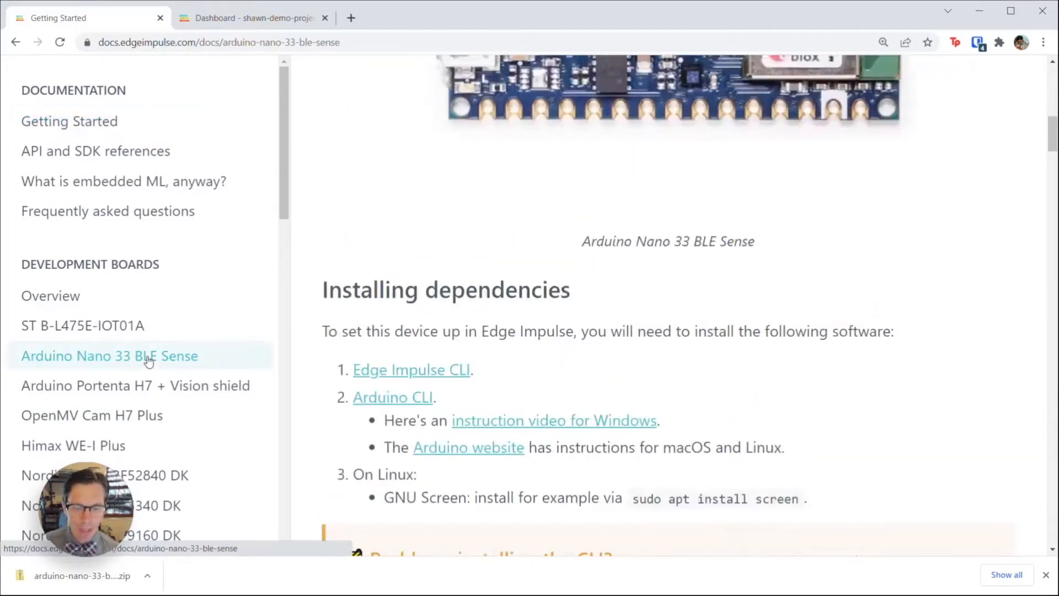
# Step: Download the latest Edge Impulse firmware zip from the 'Update the firmware' section
pyautogui.scroll(-3, 463, 251)
pyautogui.scroll(-10, 463, 251)
pyautogui.scroll(-1, 519, 273)
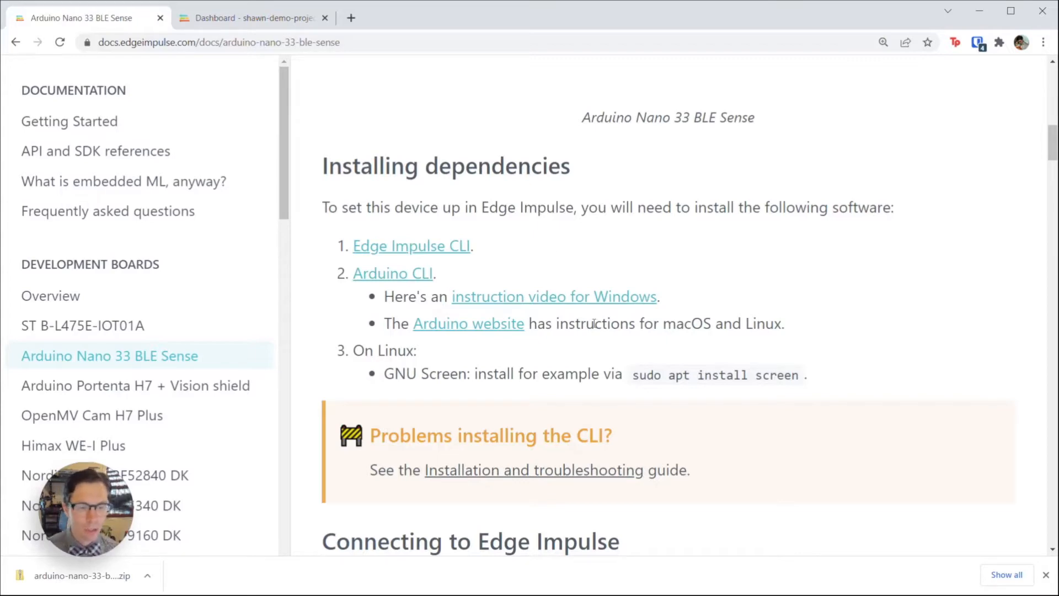
pyautogui.scroll(-10, 595, 324)
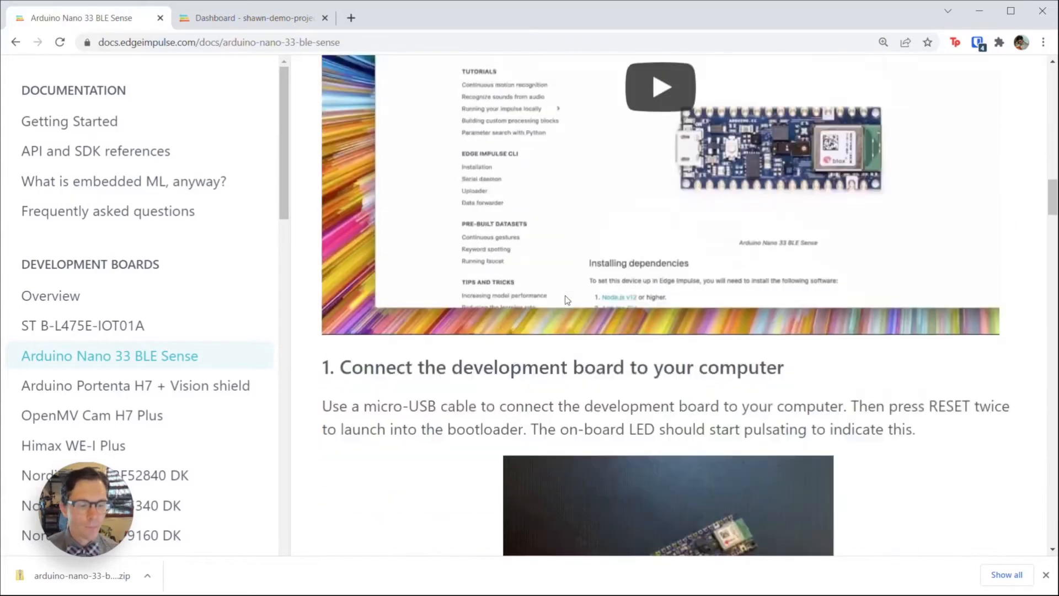
pyautogui.scroll(-5, 566, 300)
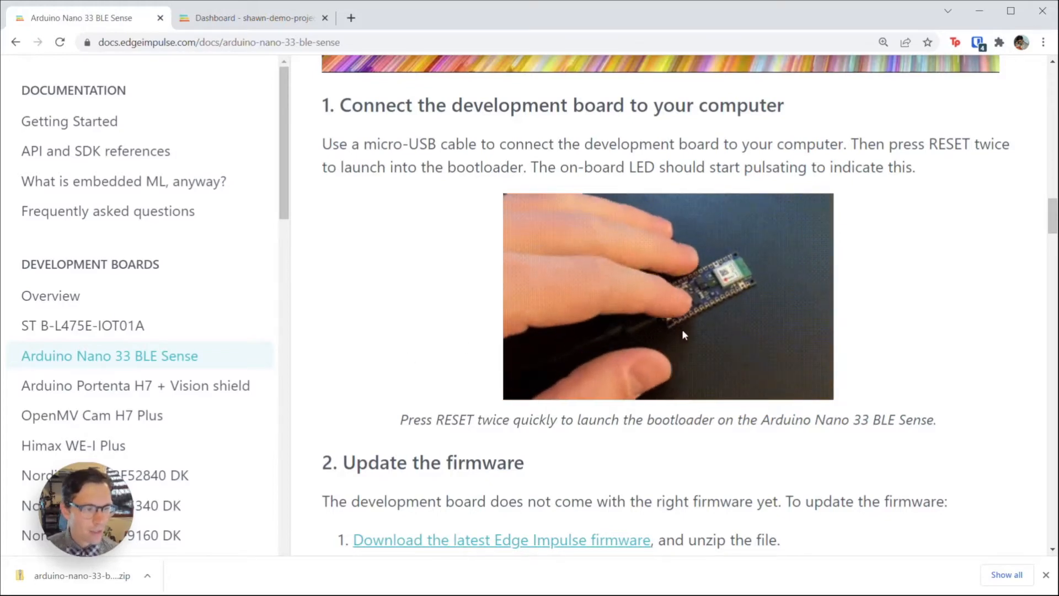
pyautogui.scroll(-3, 372, 356)
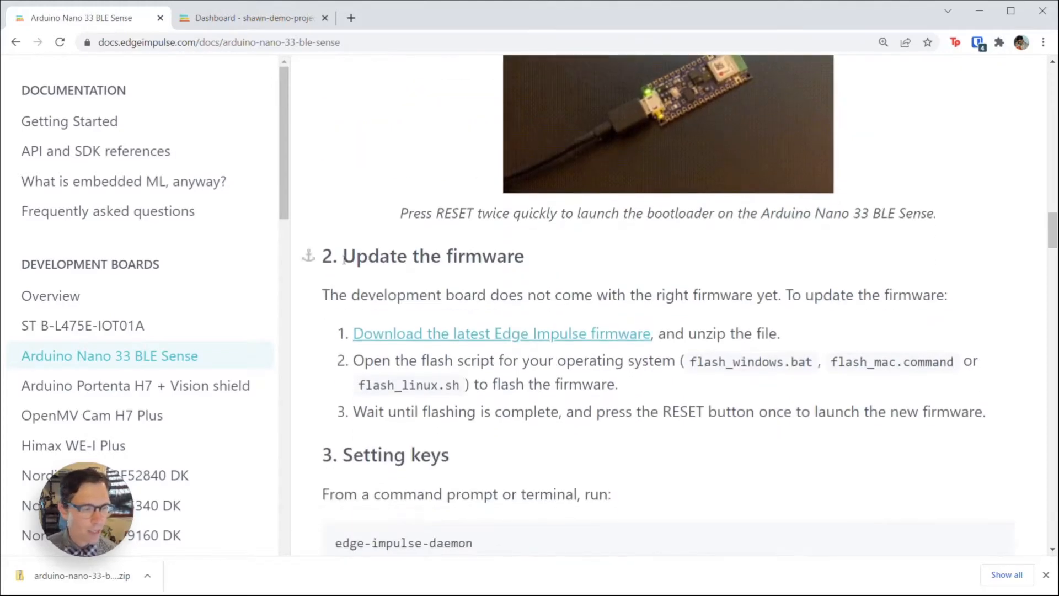
pyautogui.click(392, 337)
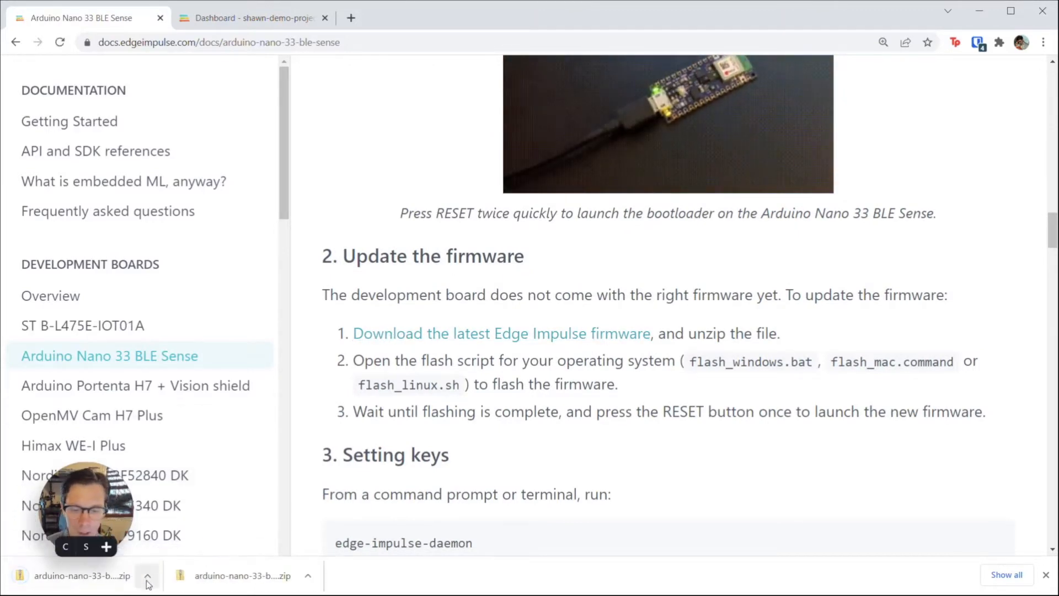
# Step: Extract arduino-nano-33-ble-sense.zip into a same-named folder
pyautogui.click(148, 584)
pyautogui.click(164, 530)
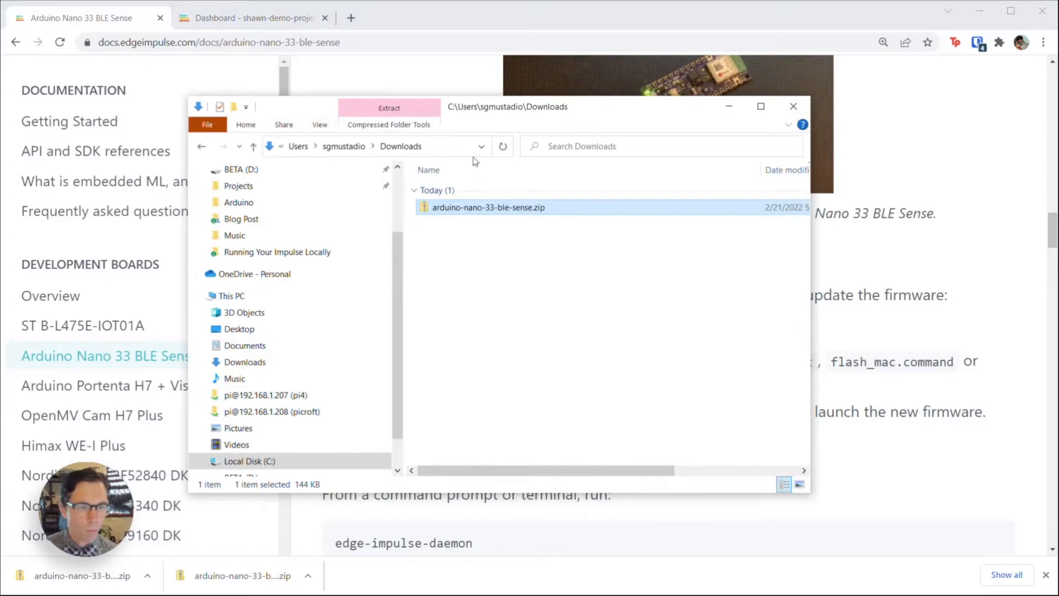
pyautogui.rightClick(496, 213)
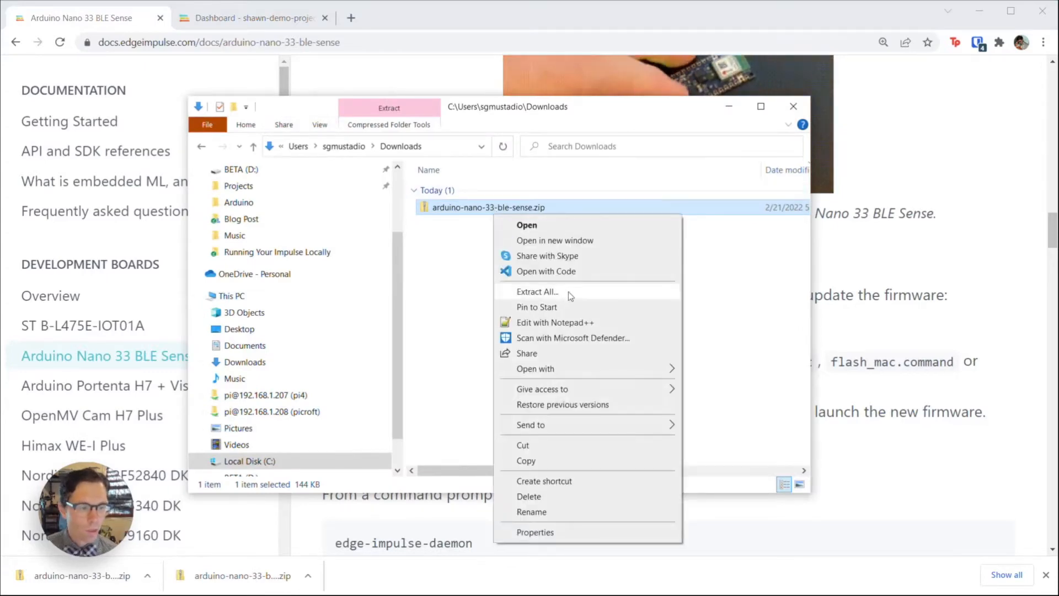
pyautogui.click(567, 286)
pyautogui.moveTo(119, 235); pyautogui.dragTo(498, 153)
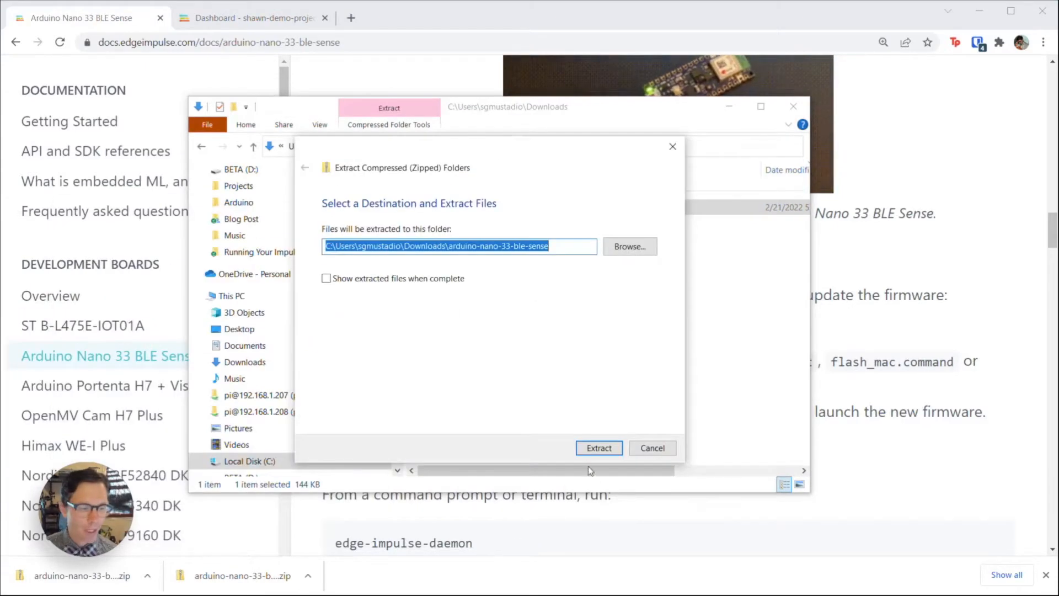
pyautogui.click(604, 445)
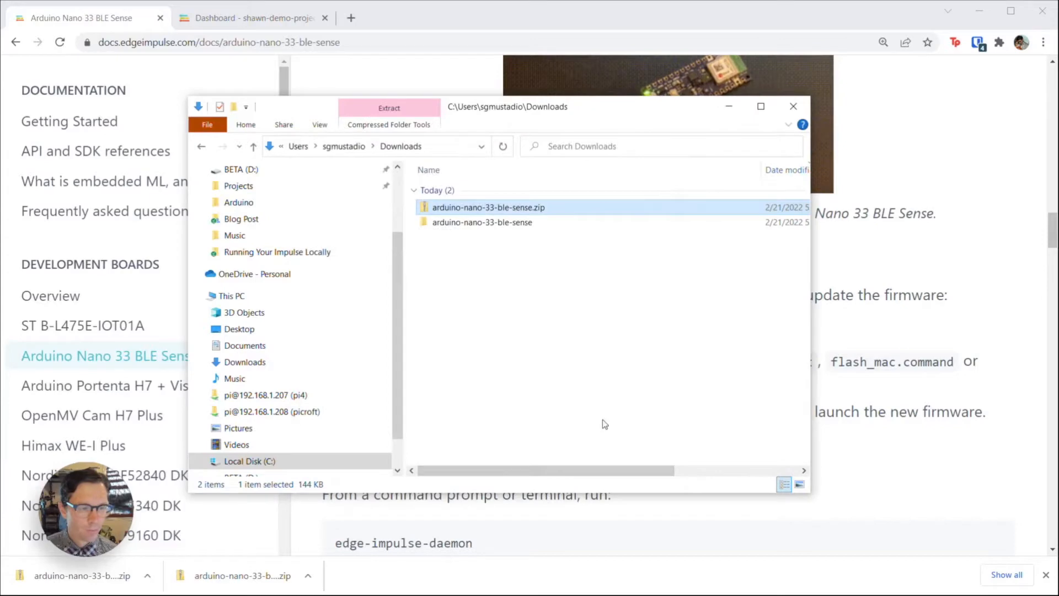
# Step: Run flash_windows.bat from the extracted arduino-nano-33-ble-sense folder
pyautogui.doubleClick(474, 225)
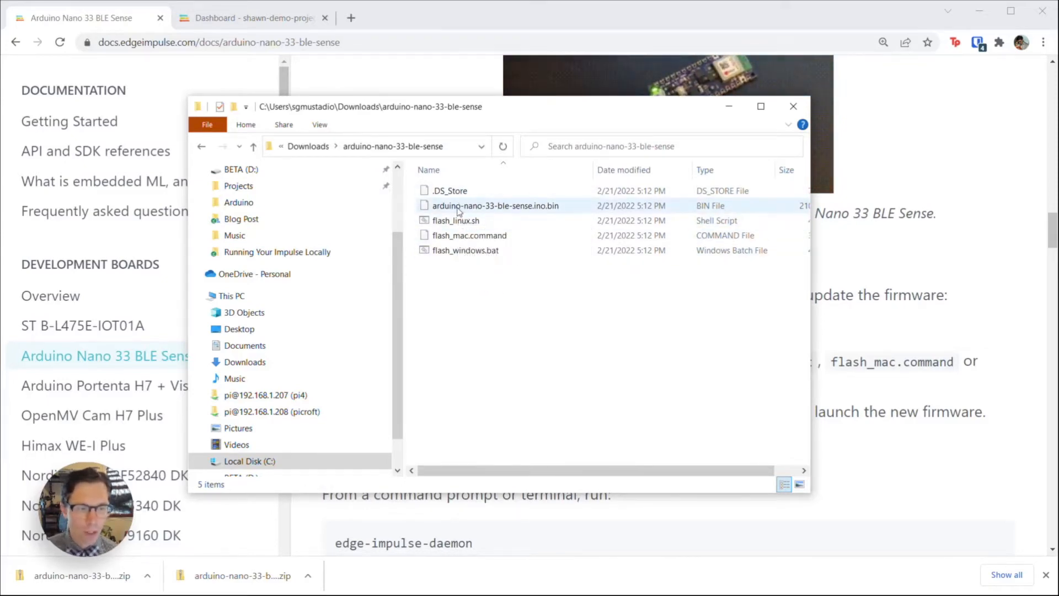
pyautogui.click(556, 207)
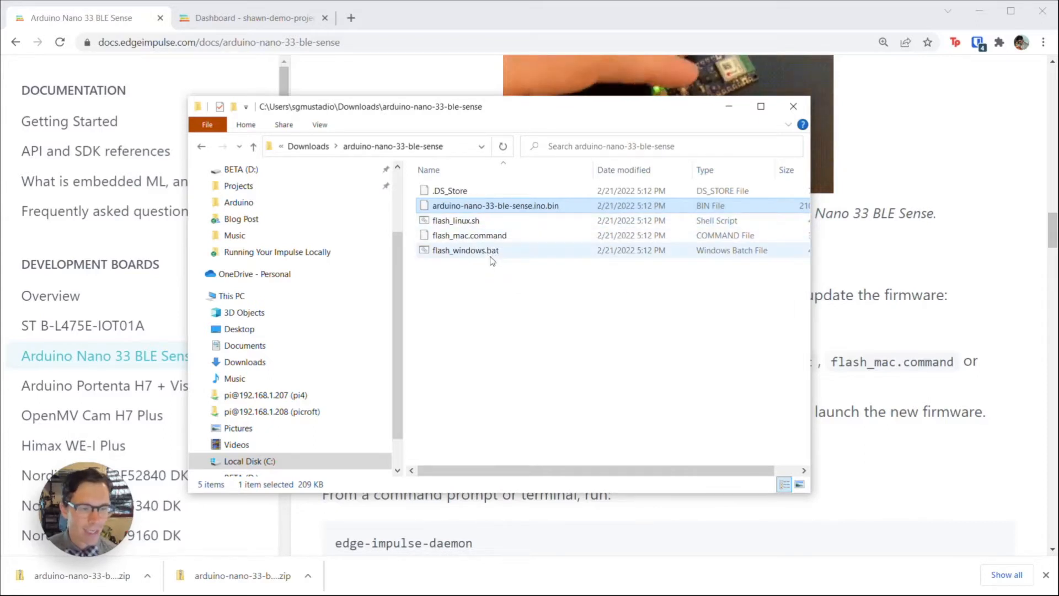
pyautogui.doubleClick(490, 255)
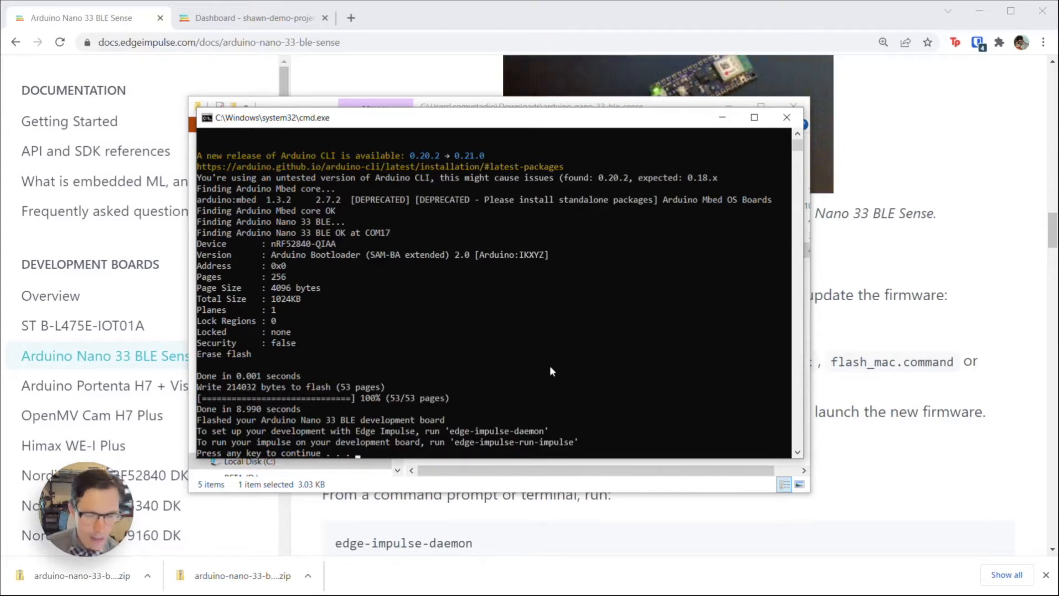
# Step: Close the finished 53/53-page flashing window and minimize File Explorer
pyautogui.press('Return')
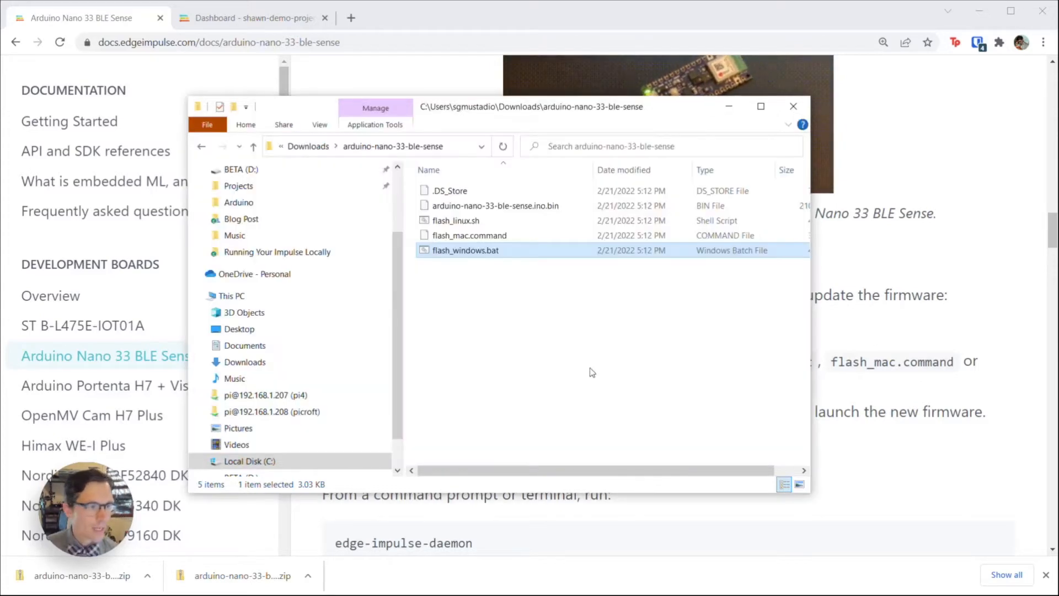
pyautogui.click(731, 107)
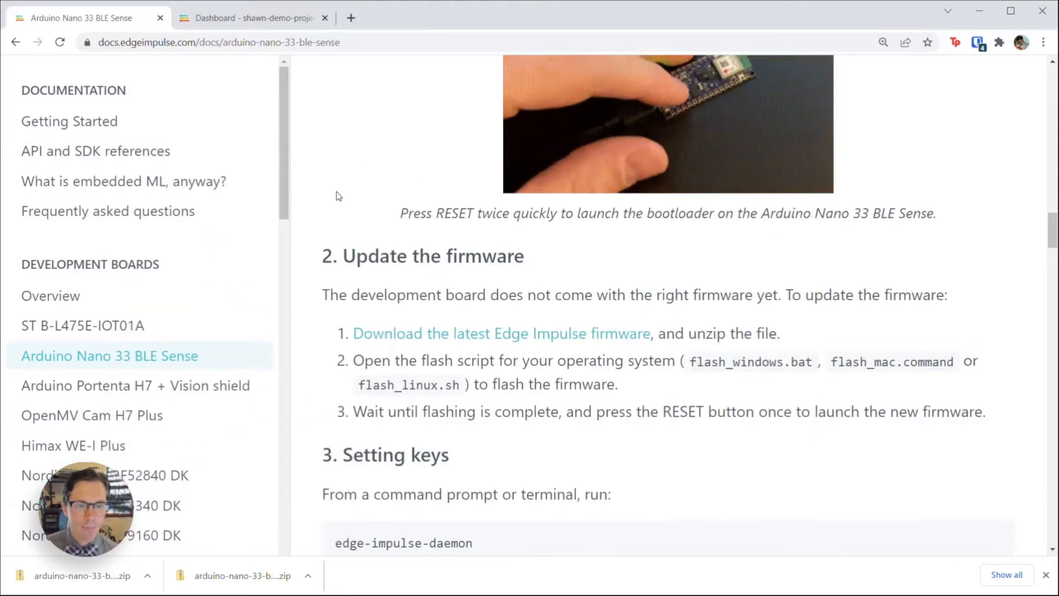
# Step: Load edgeimpulse.com and open Edge Impulse Studio
pyautogui.click(227, 25)
pyautogui.click(276, 43)
pyautogui.write('edgeimpulse.com')
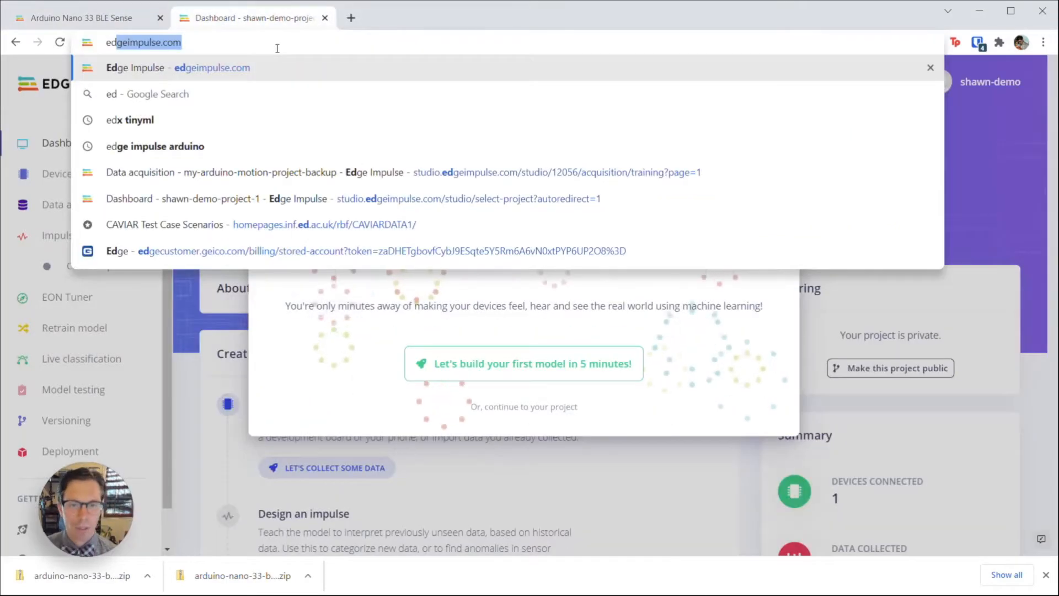
pyautogui.press('Return')
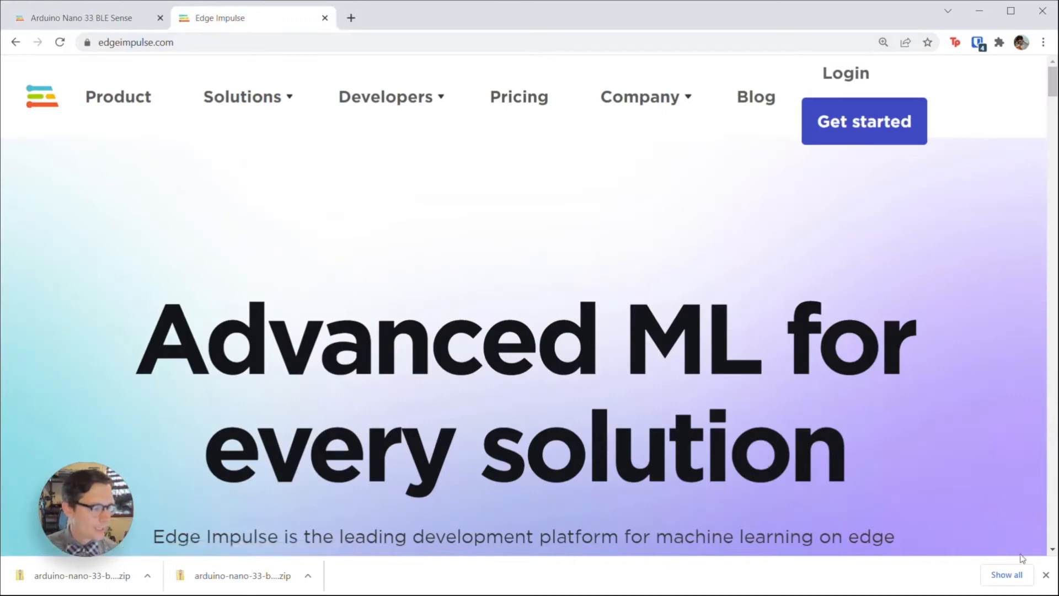
pyautogui.click(1046, 575)
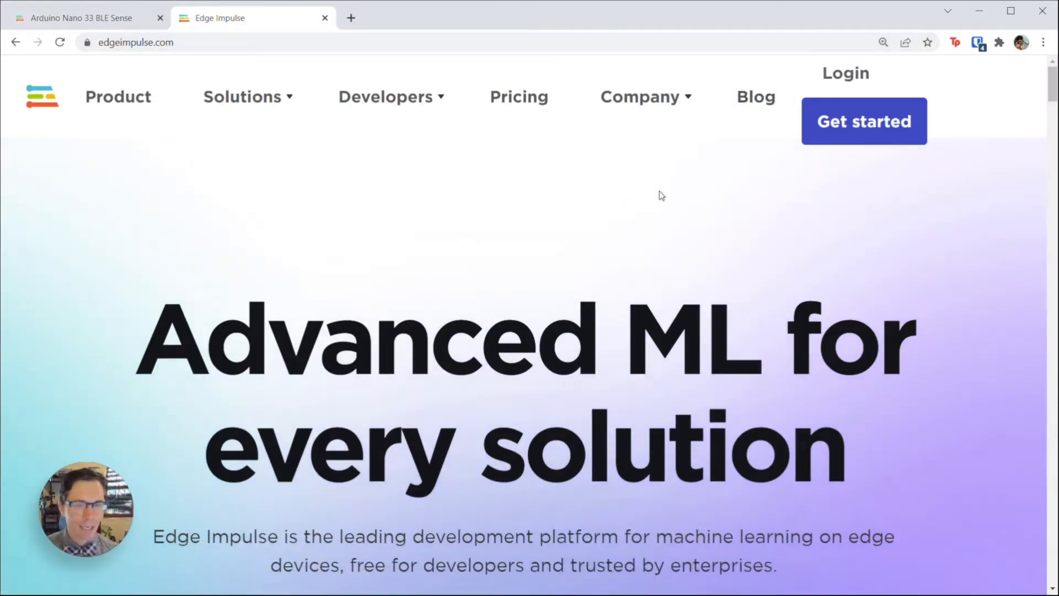
pyautogui.click(827, 138)
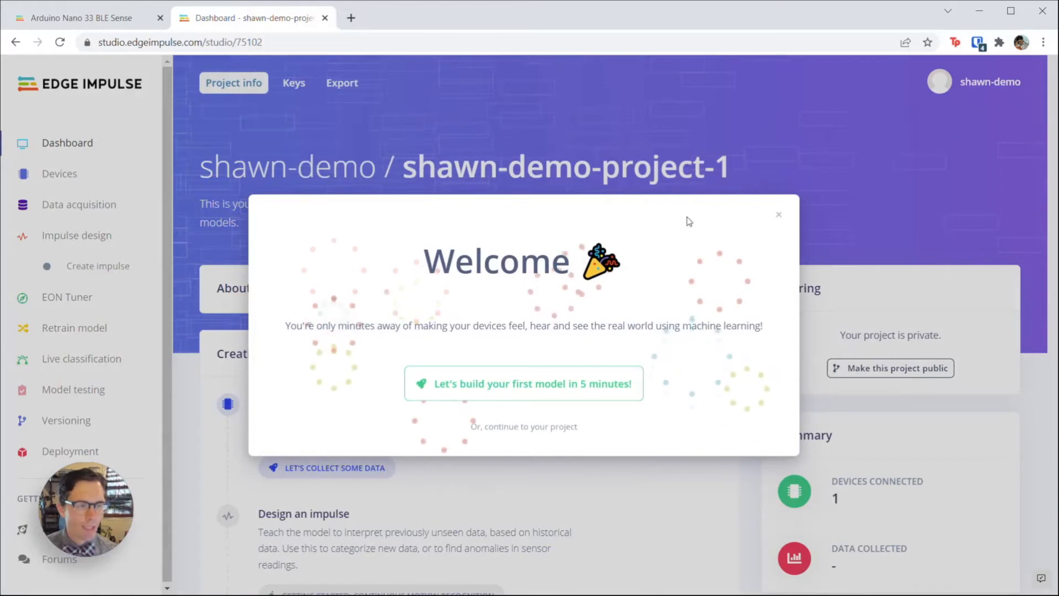
pyautogui.click(778, 214)
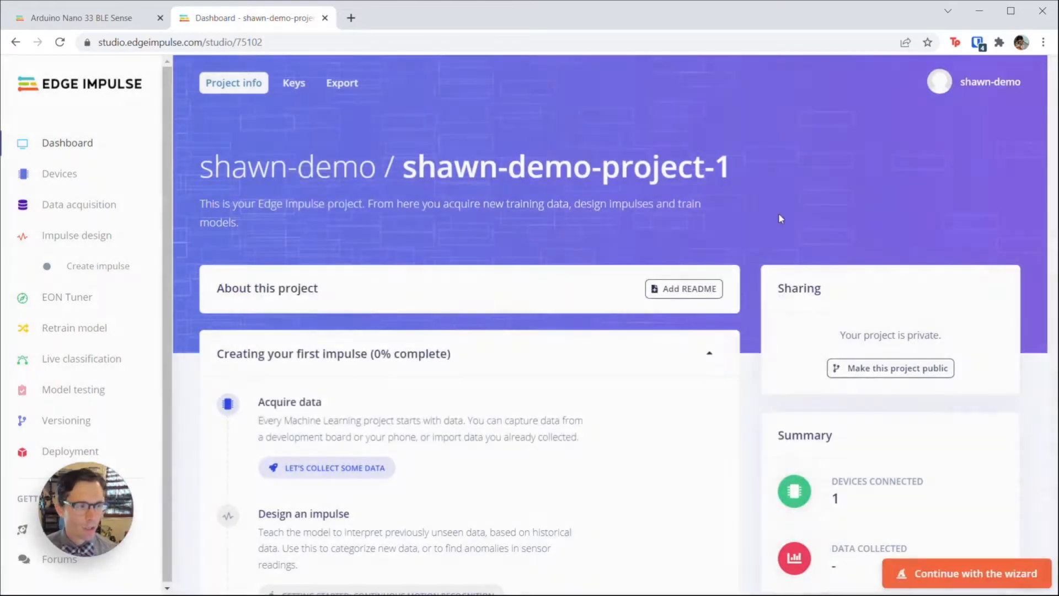
# Step: Create a new project named my-kws with Audio as its data type
pyautogui.click(985, 84)
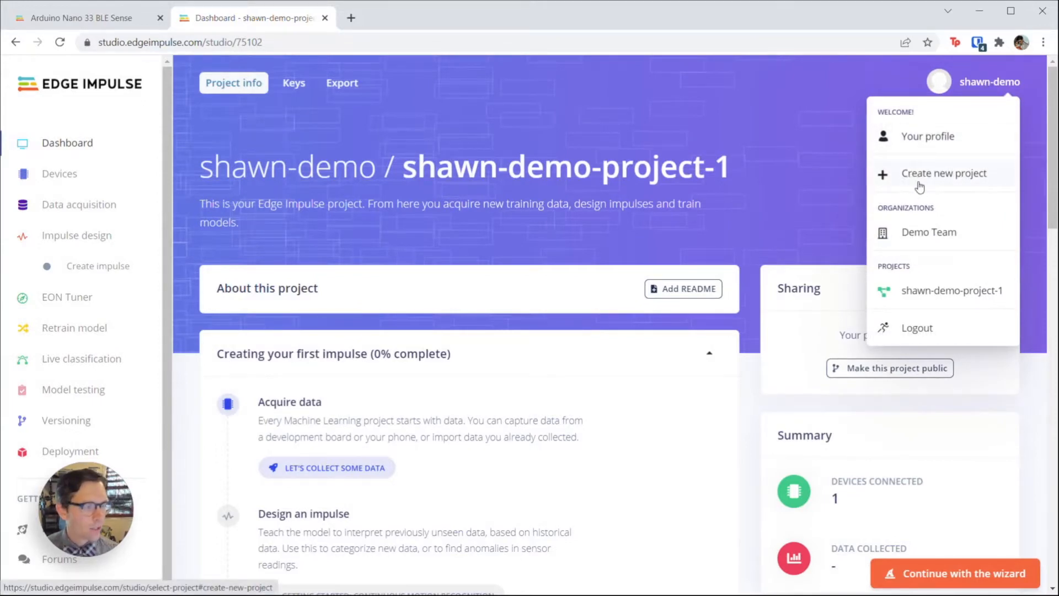
pyautogui.click(943, 174)
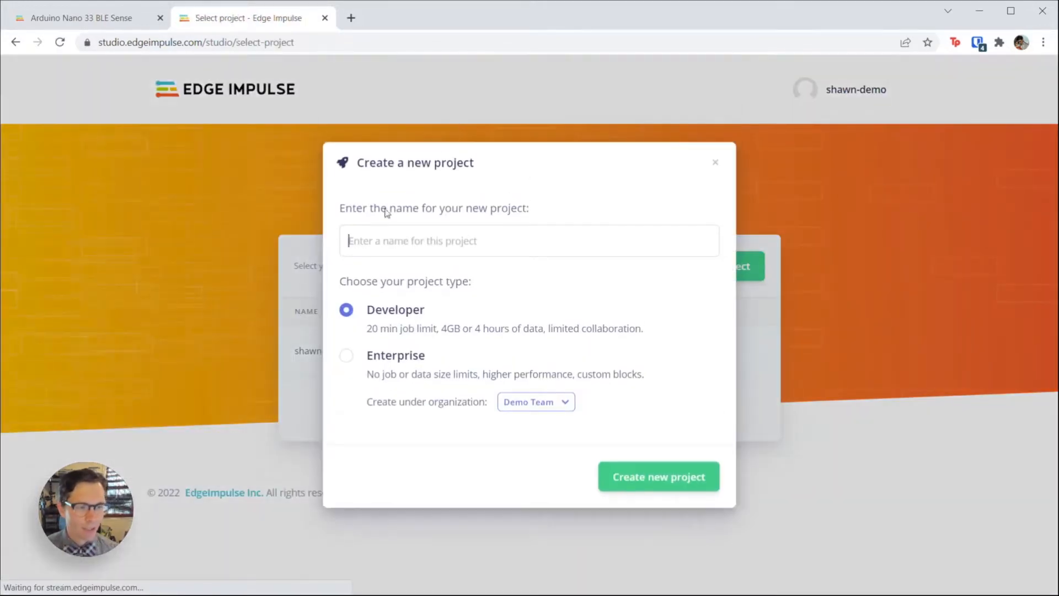
pyautogui.write('my-')
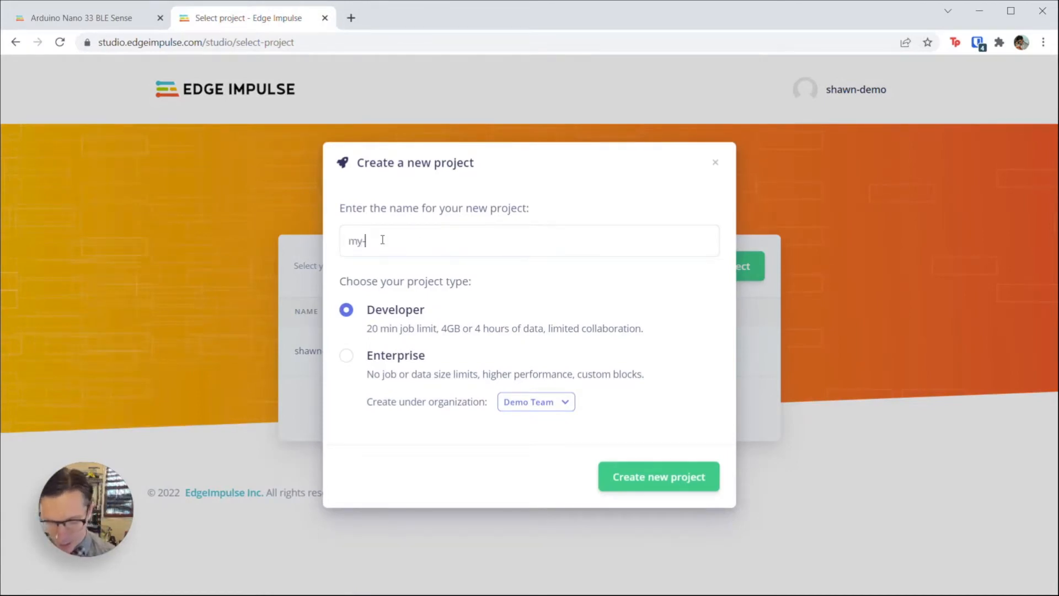
pyautogui.write('kws')
pyautogui.click(661, 480)
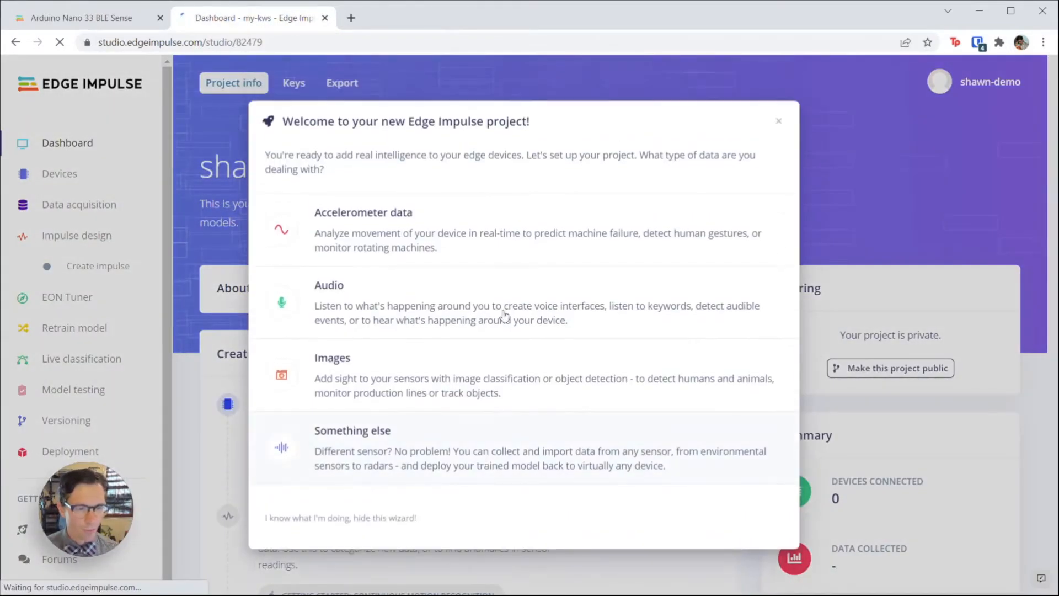
pyautogui.click(399, 305)
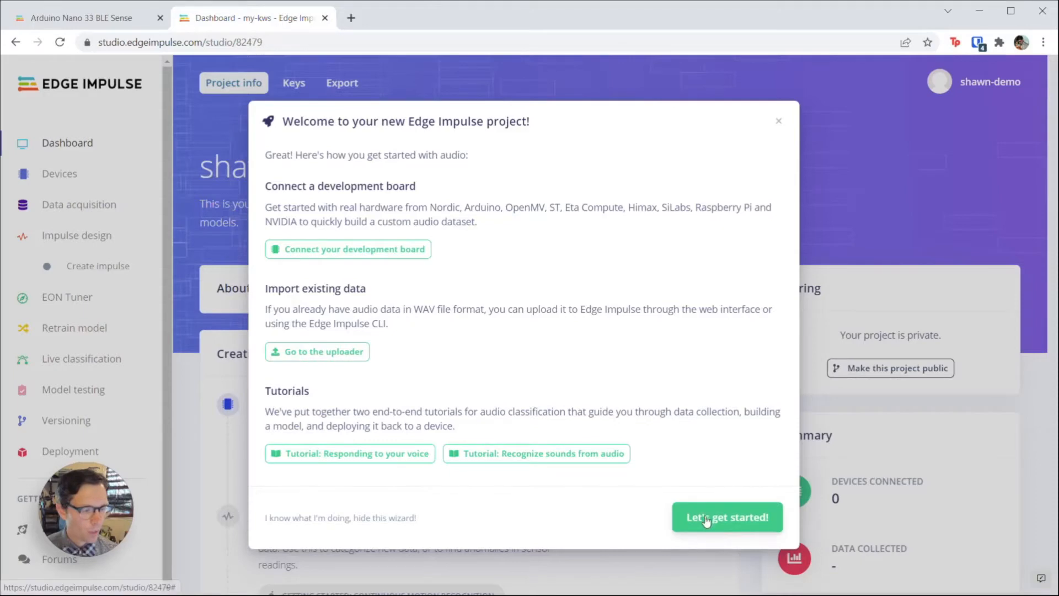
pyautogui.click(716, 536)
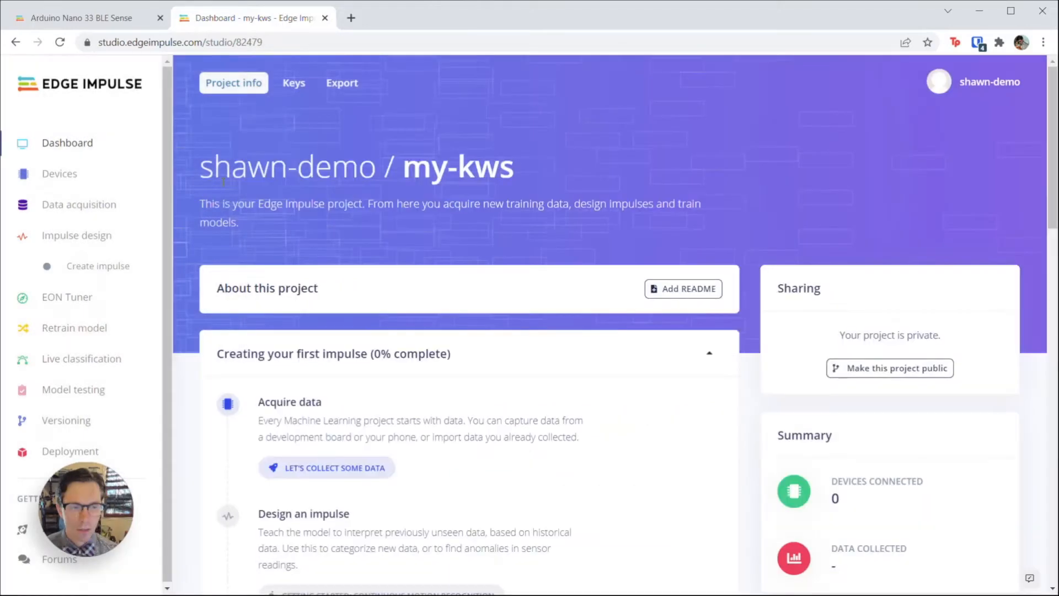
# Step: Show the empty Devices page for my-kws, then switch to a Command Prompt
pyautogui.click(62, 175)
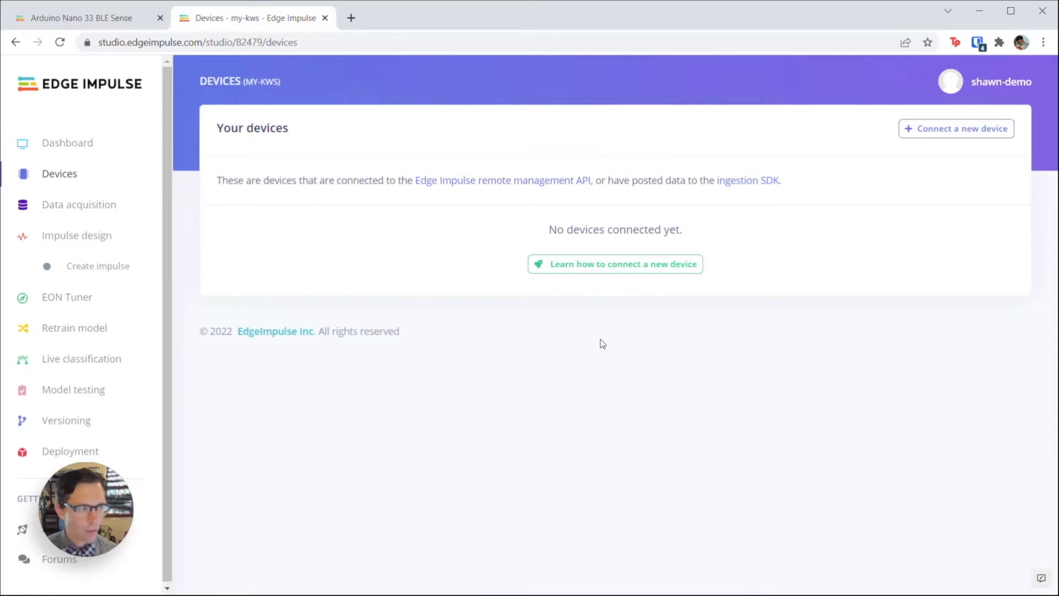
pyautogui.click(937, 125)
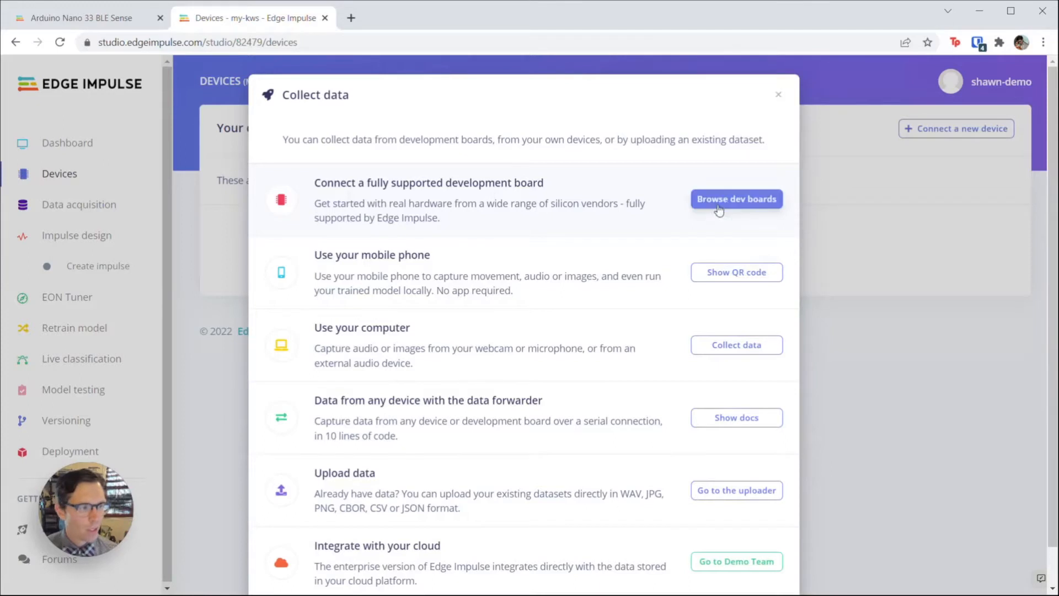
pyautogui.click(778, 95)
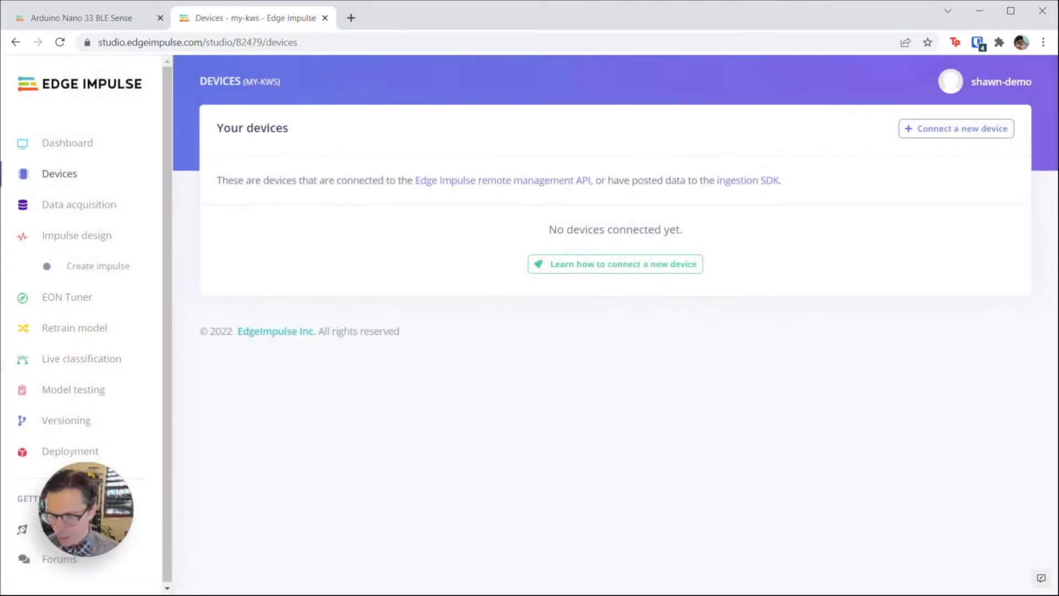
pyautogui.hotkey('alt', 'Tab')
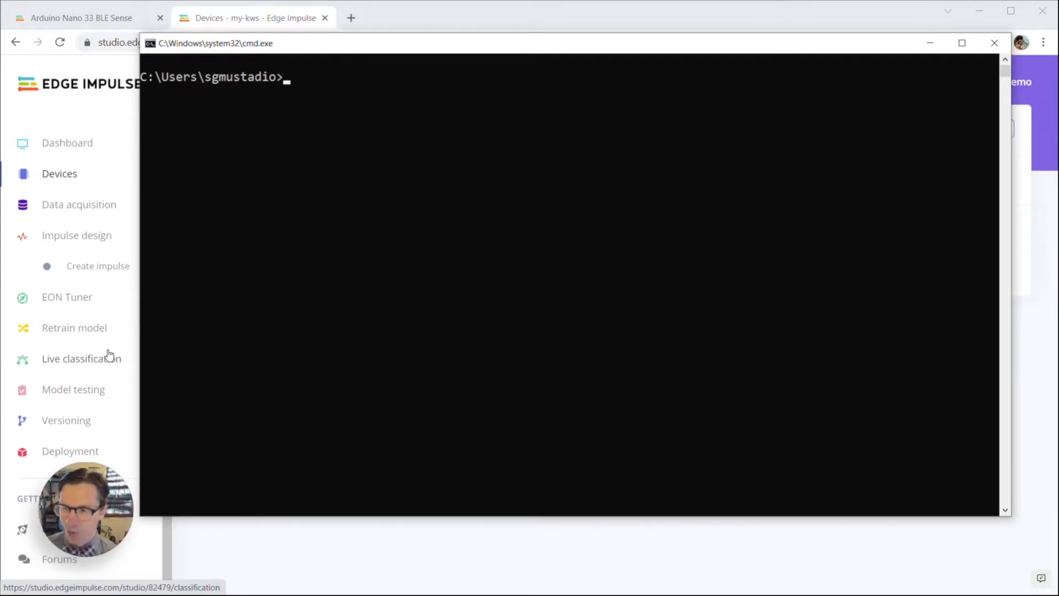
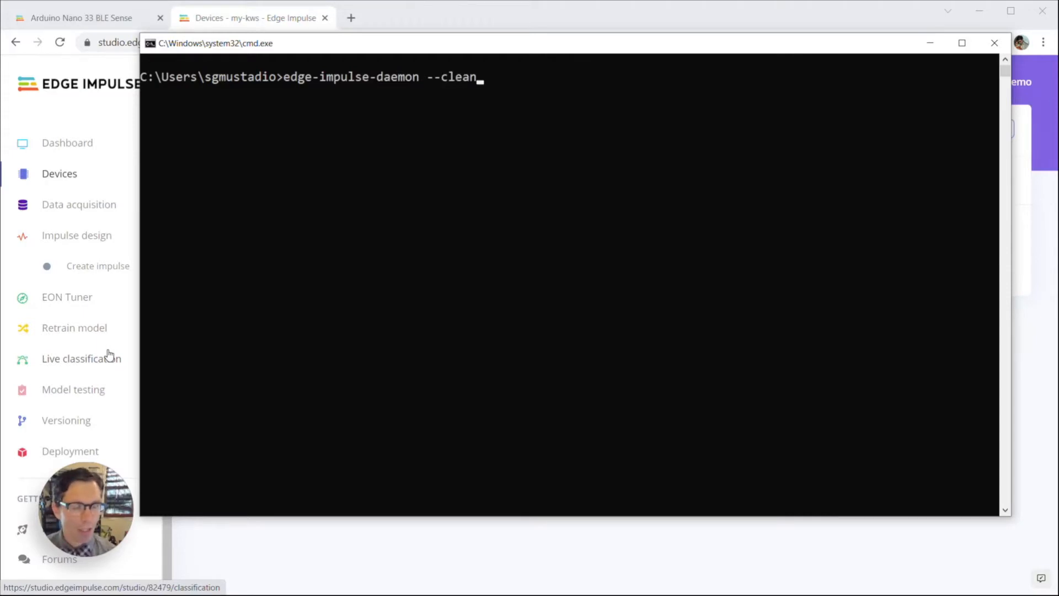
# Step: Run edge-impulse-daemon --clean and log in with the account credentials
pyautogui.press('Return')
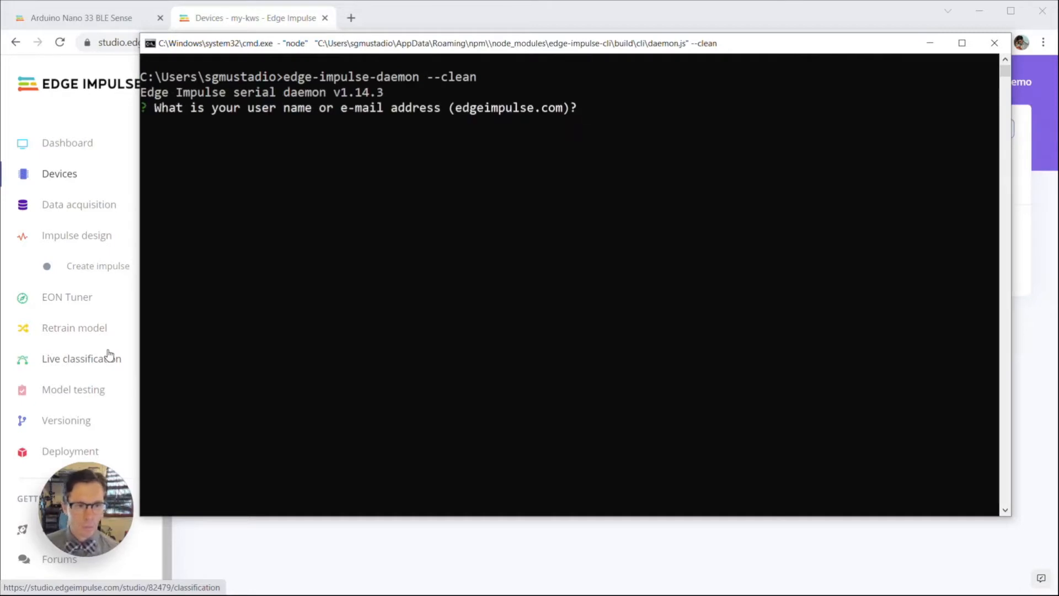
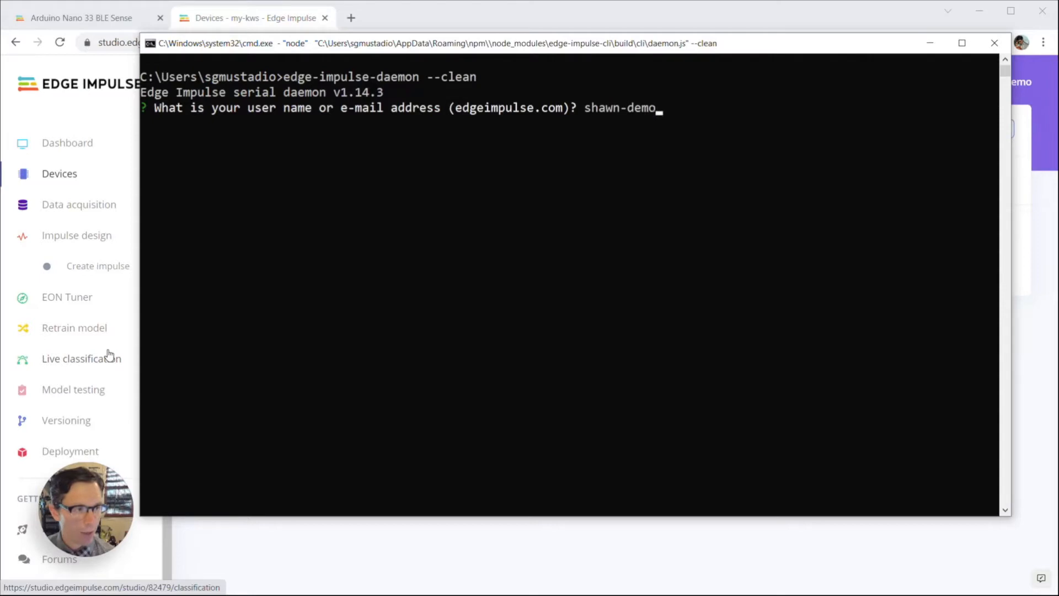
pyautogui.press('Return')
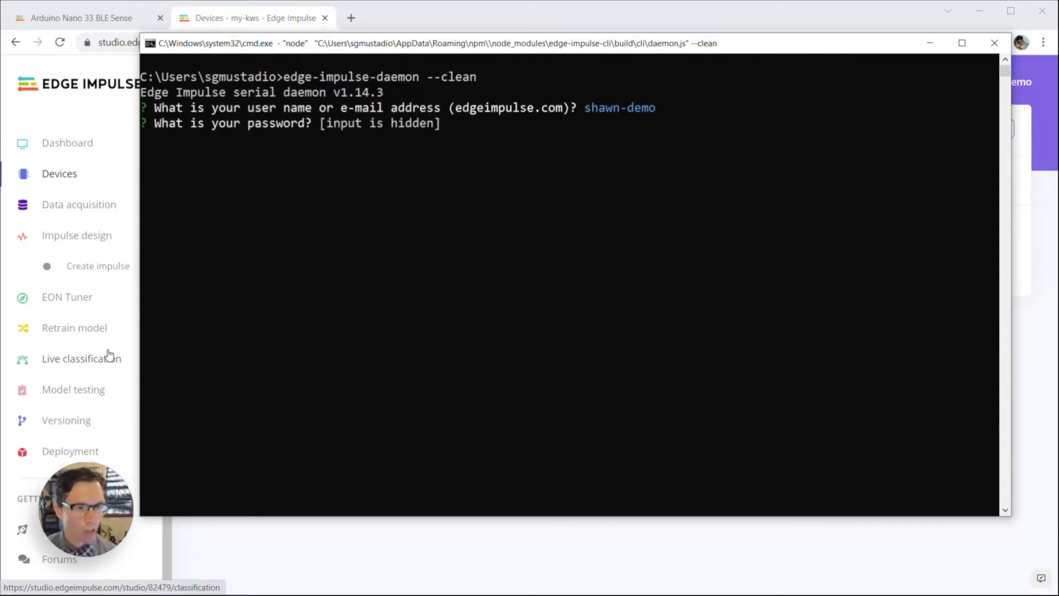
pyautogui.press('Return')
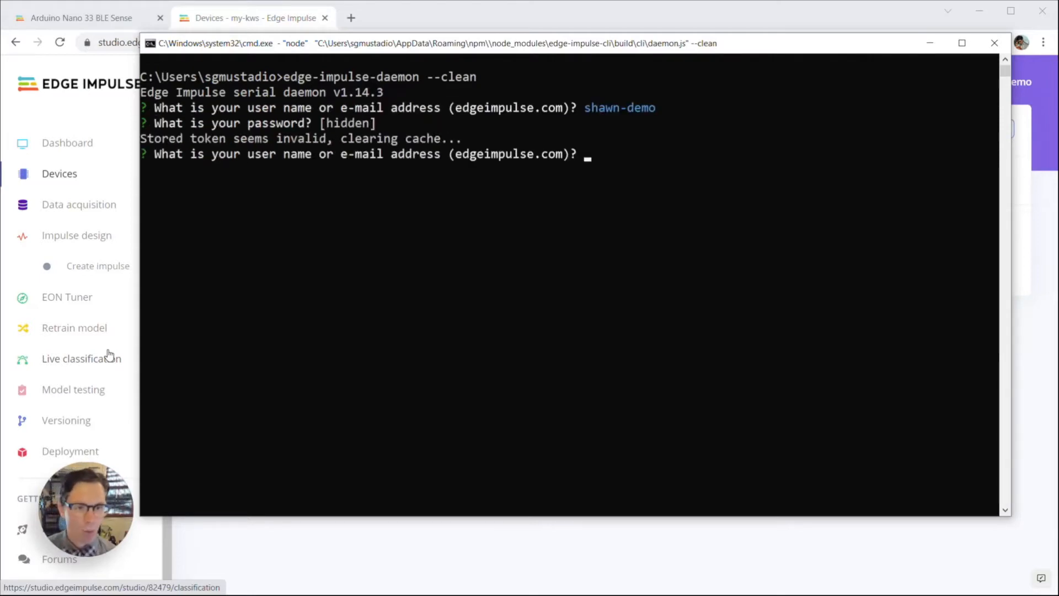
pyautogui.press('Return')
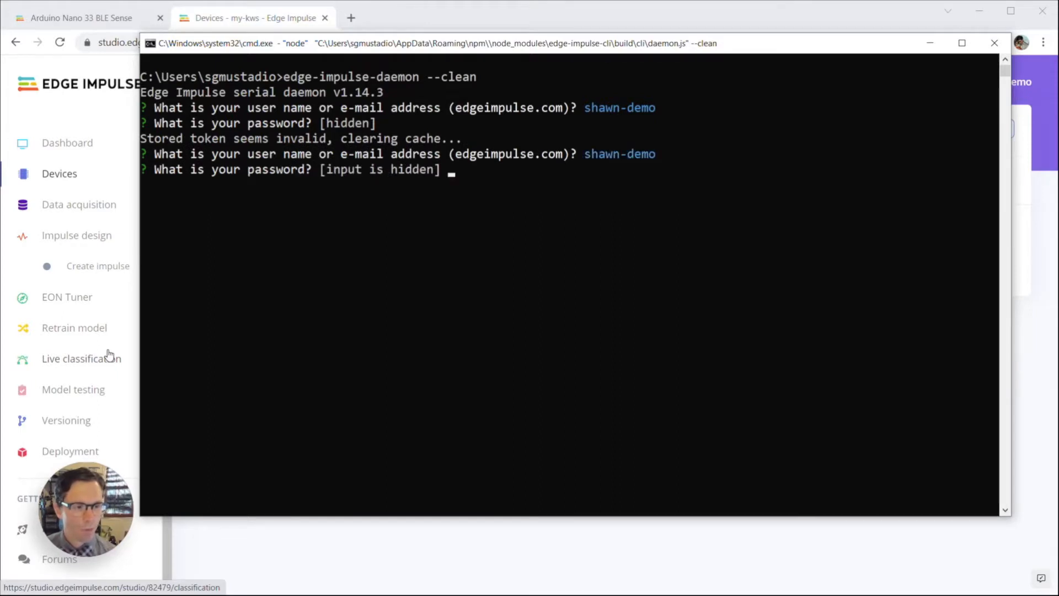
pyautogui.press('Return')
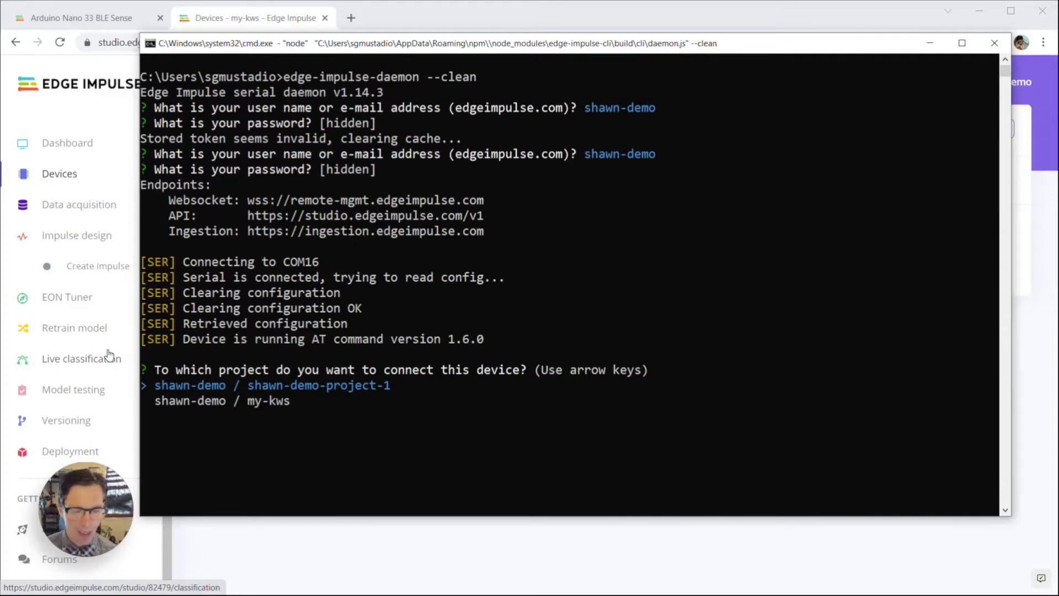
# Step: Attach the board to my-kws under default name A5:E2:34:53:E0:9B
pyautogui.press('Down')
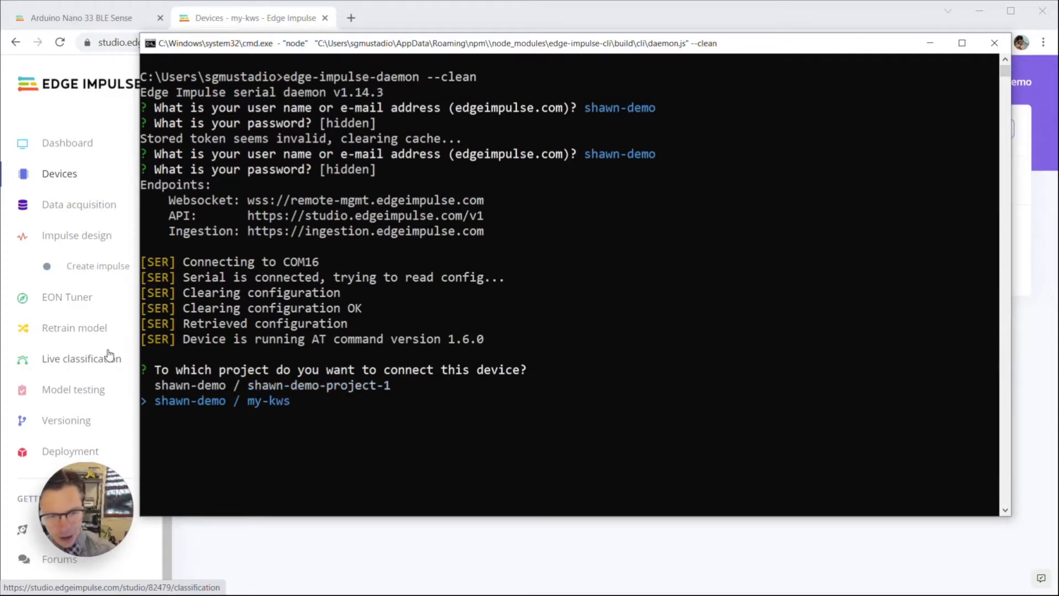
pyautogui.press('Return')
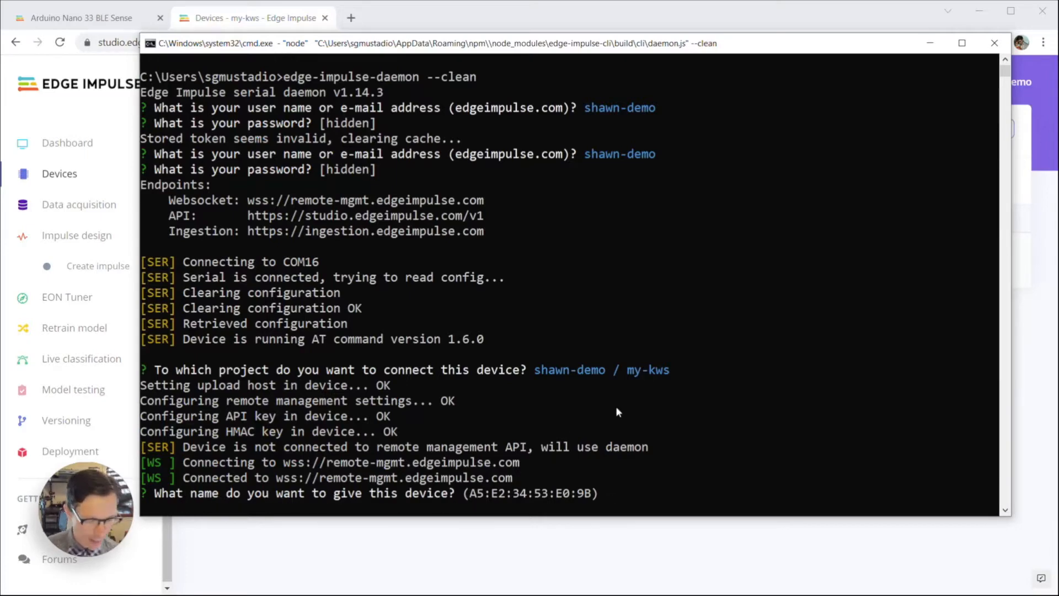
pyautogui.press('Return')
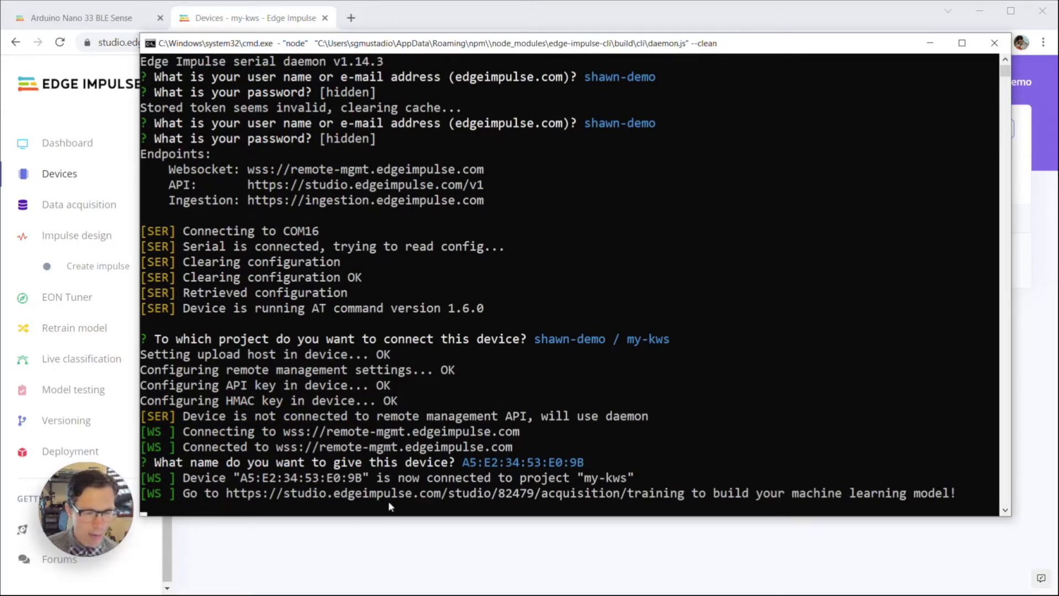
pyautogui.click(930, 43)
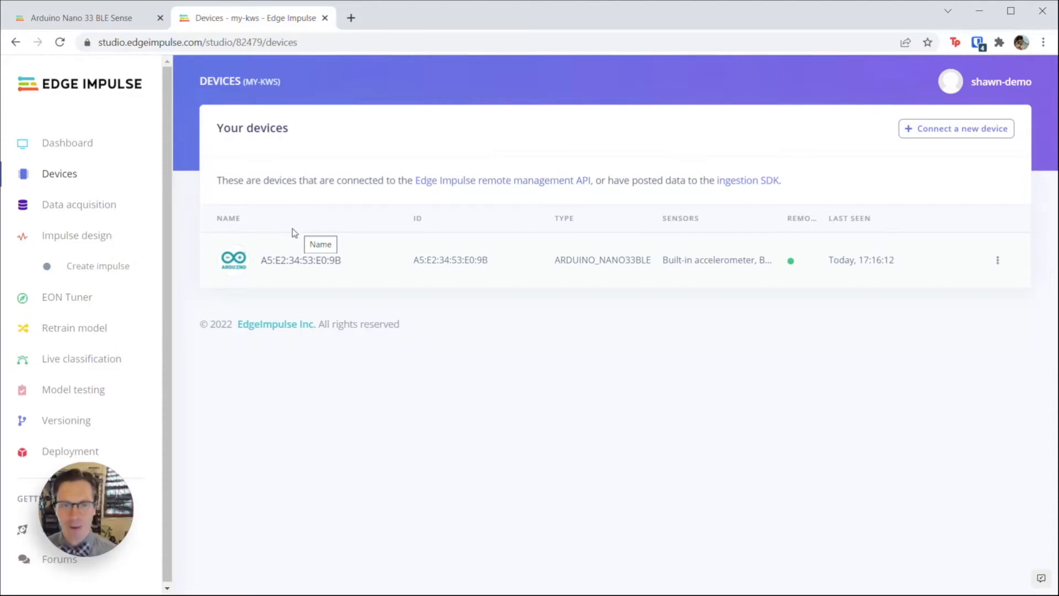
# Step: Go to the my-kws Data acquisition page
pyautogui.click(93, 214)
# Step: Record a 10000 ms 'yes' sample from the Arduino's built-in microphone at 16000Hz
pyautogui.click(781, 313)
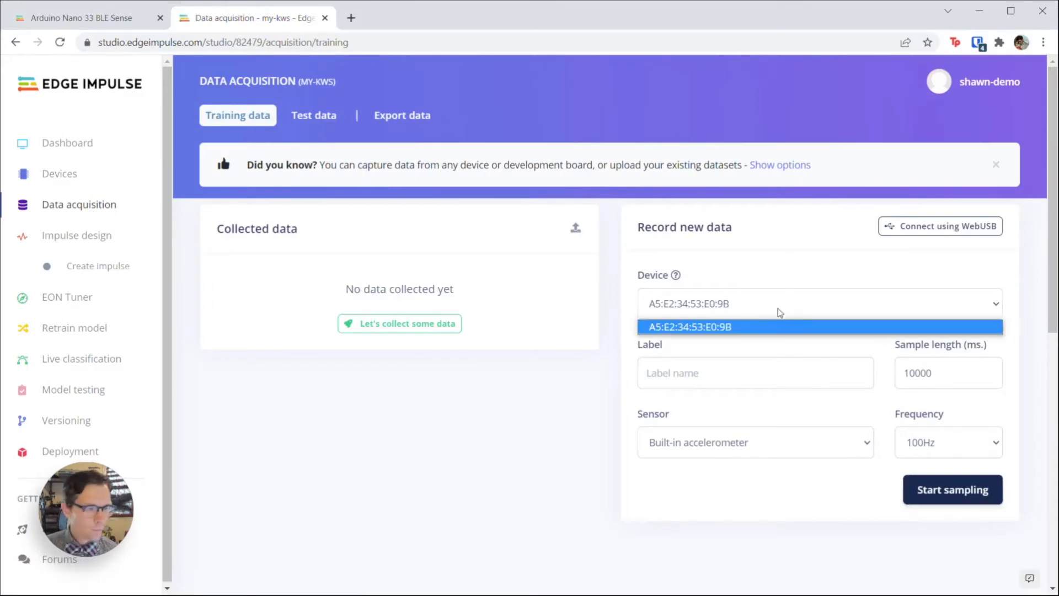
pyautogui.click(782, 307)
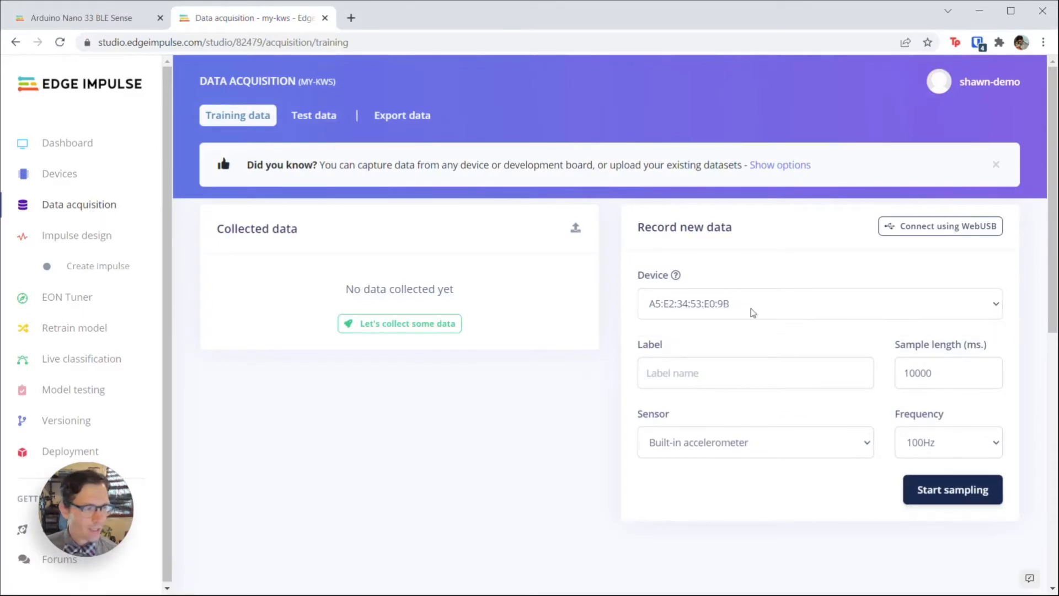
pyautogui.click(693, 381)
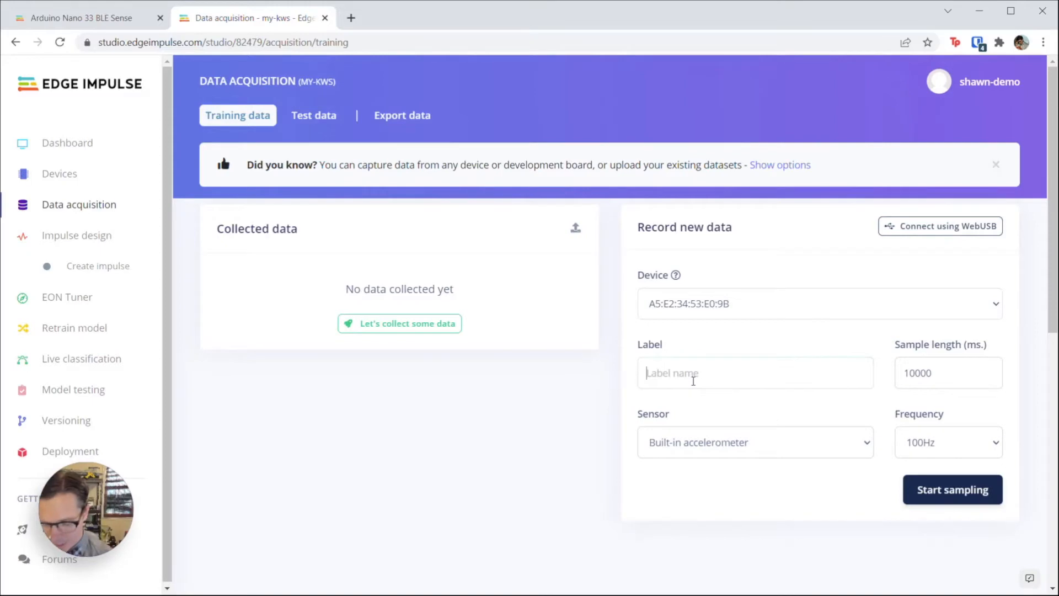
pyautogui.write('yes')
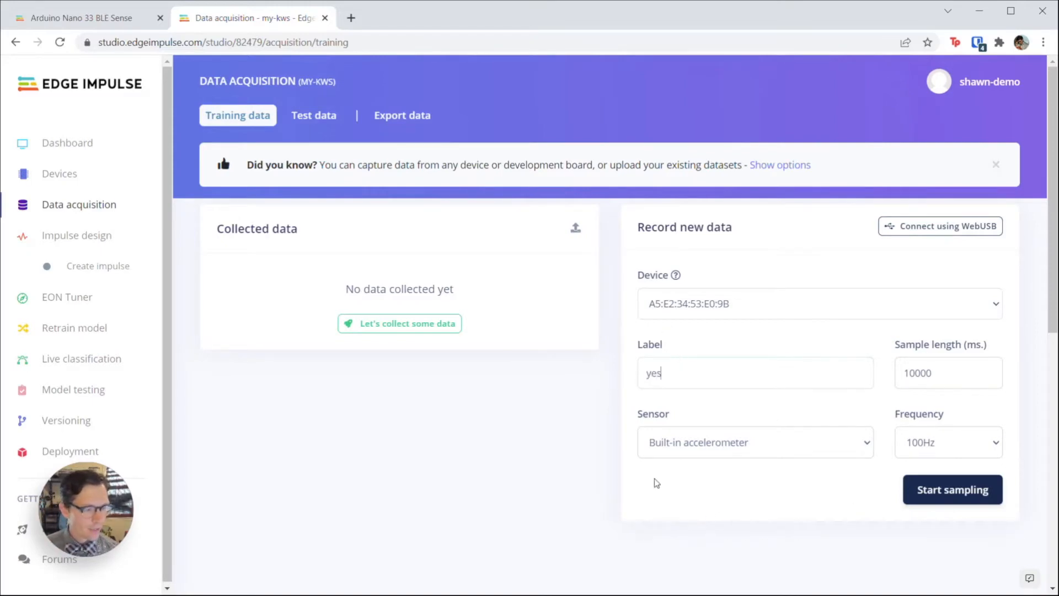
pyautogui.click(690, 446)
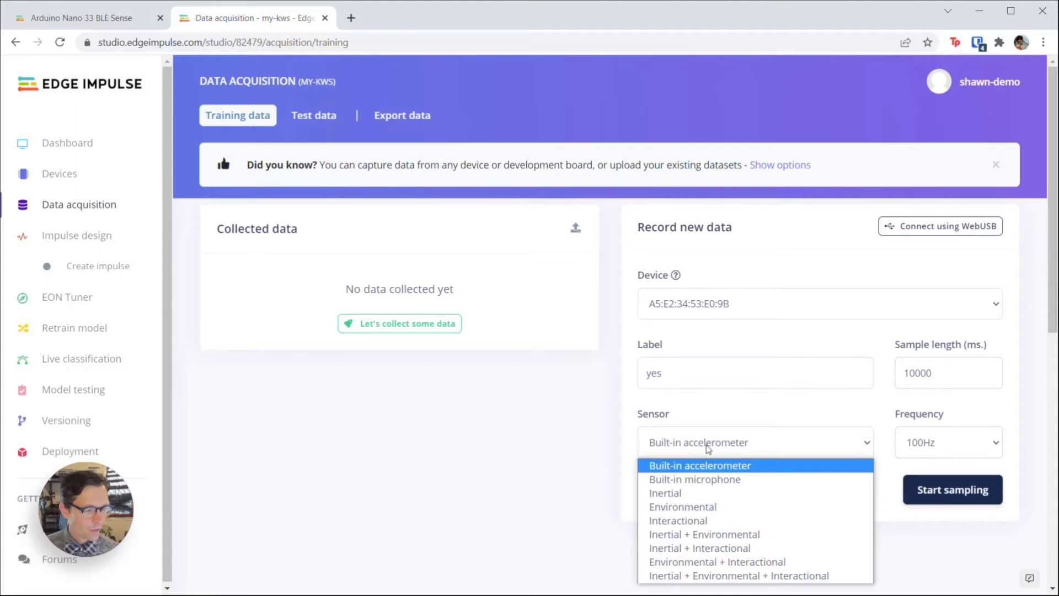
pyautogui.click(729, 480)
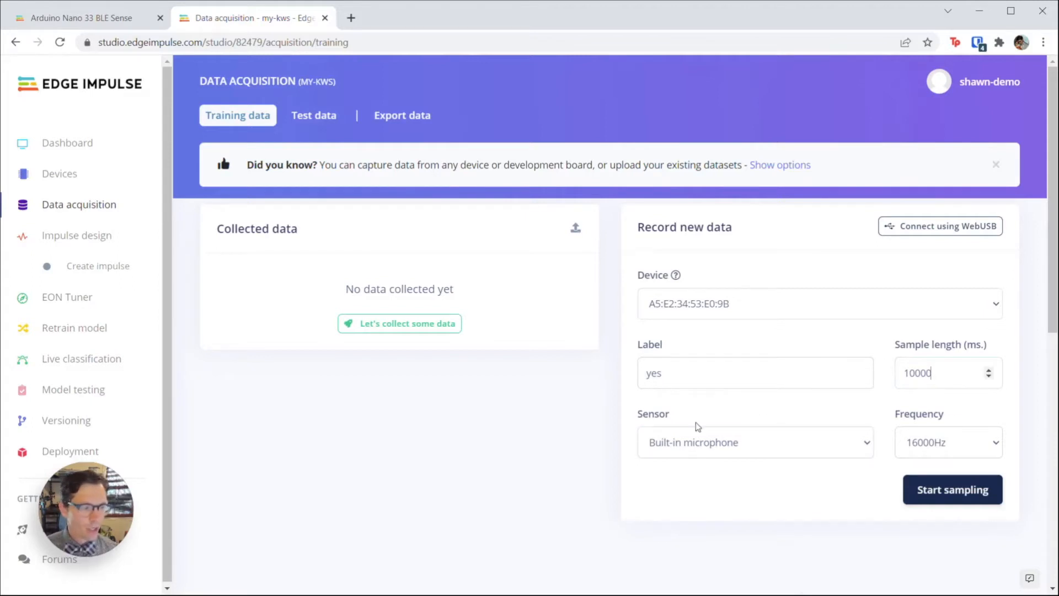
pyautogui.click(675, 372)
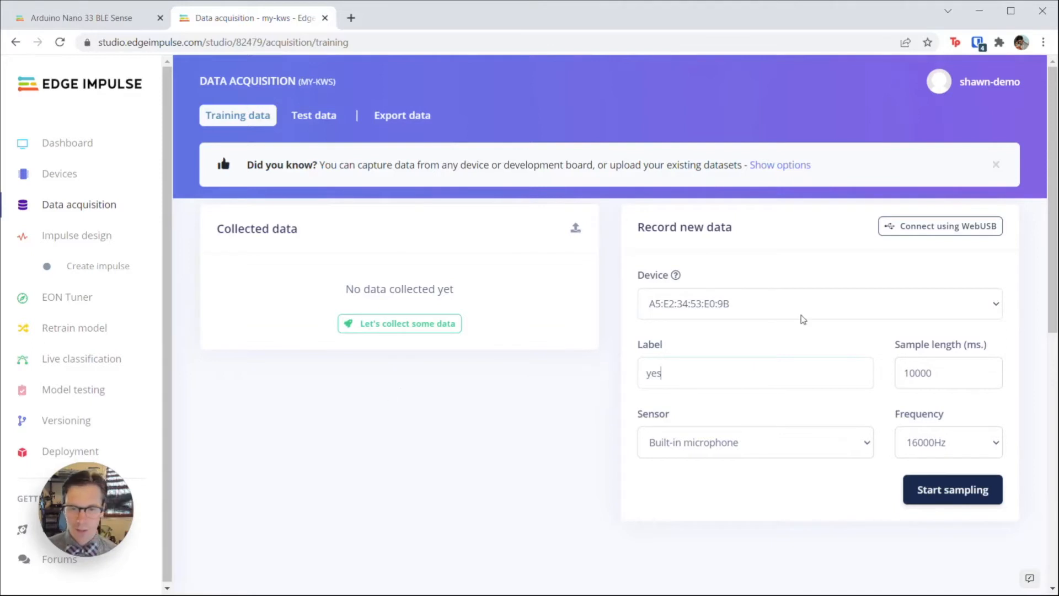
pyautogui.click(942, 493)
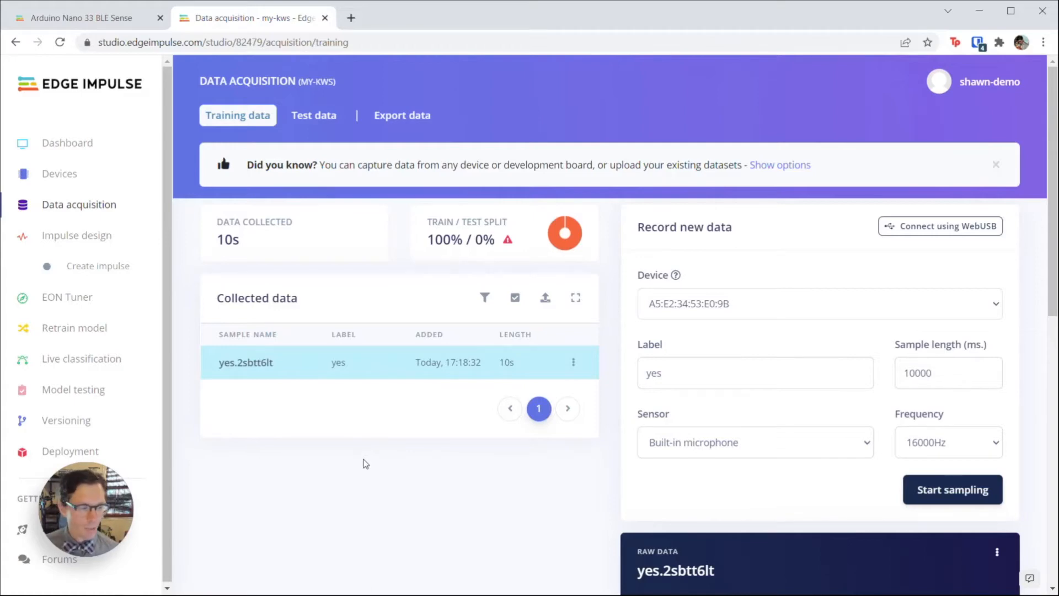
# Step: Play back the 10-second yes.2sbtt6lt sample in the Raw data panel, then pause it
pyautogui.scroll(-5, 399, 443)
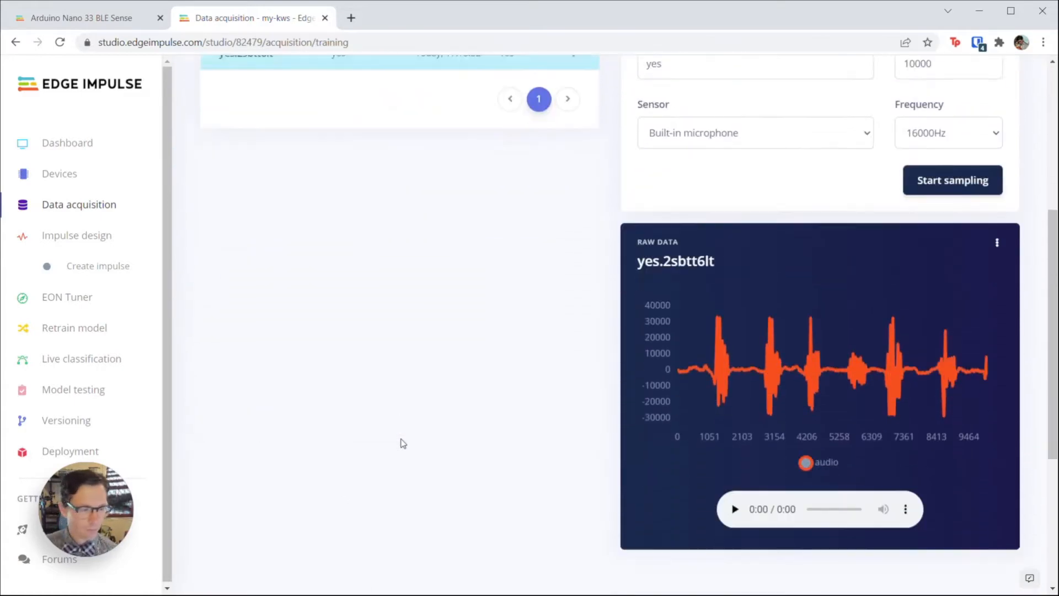
pyautogui.scroll(-1, 403, 443)
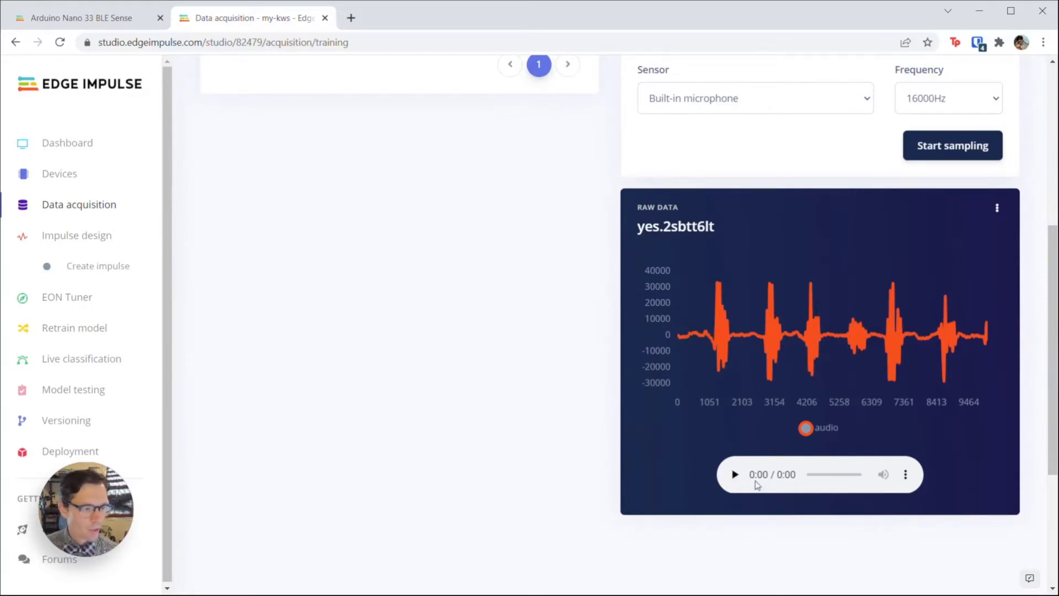
pyautogui.click(734, 474)
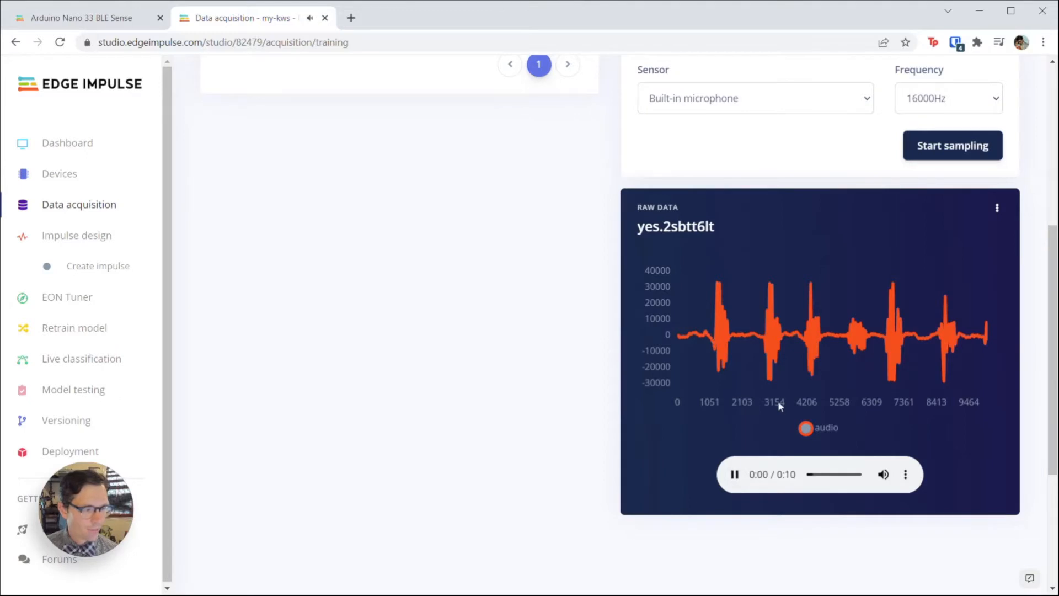
pyautogui.click(732, 473)
# Step: Split yes.2sbtt6lt into six 1000 ms clips covering each spoken 'yes'
pyautogui.click(997, 207)
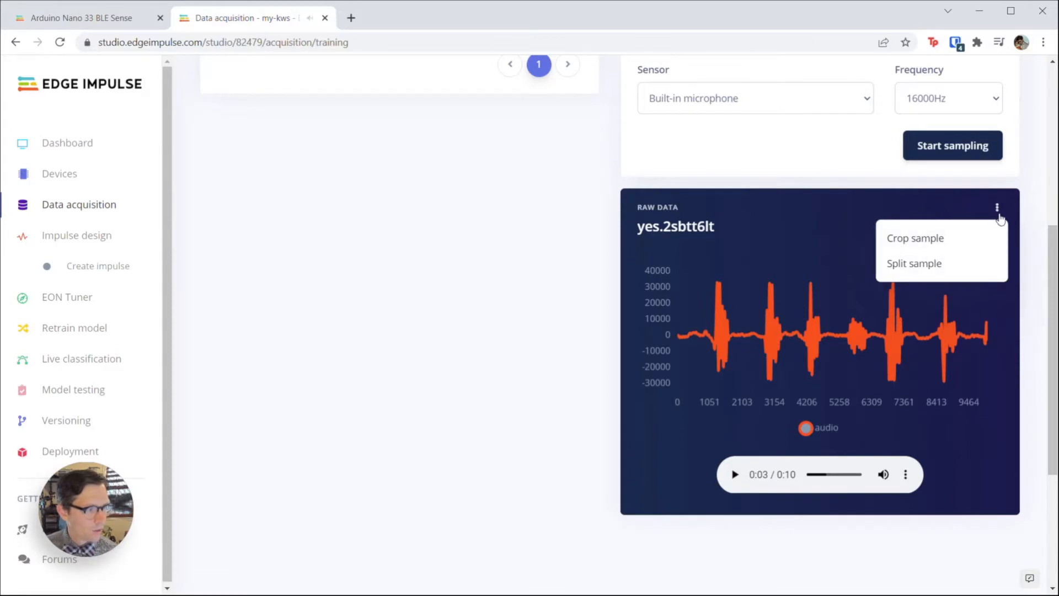
pyautogui.click(938, 268)
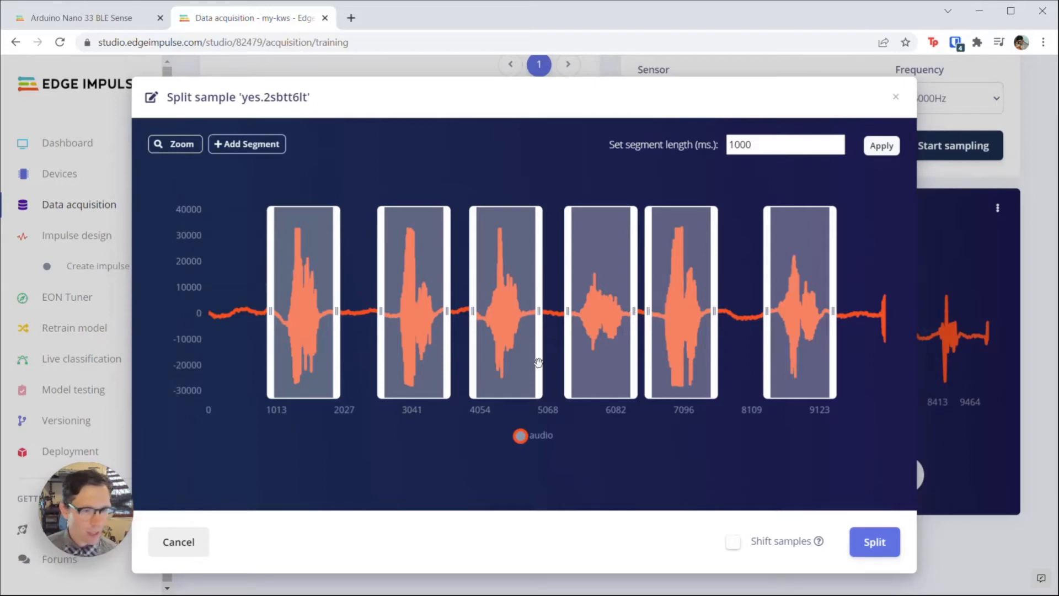
pyautogui.click(874, 542)
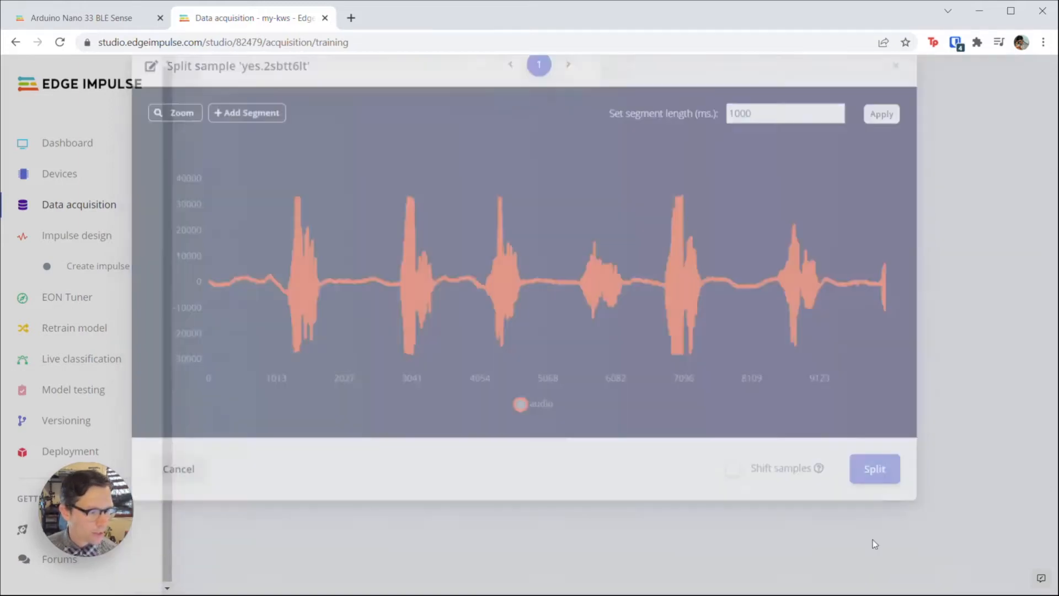
# Step: View the yes.2sbtt6lt.s6 and s3 clips and play back s3
pyautogui.scroll(6, 367, 295)
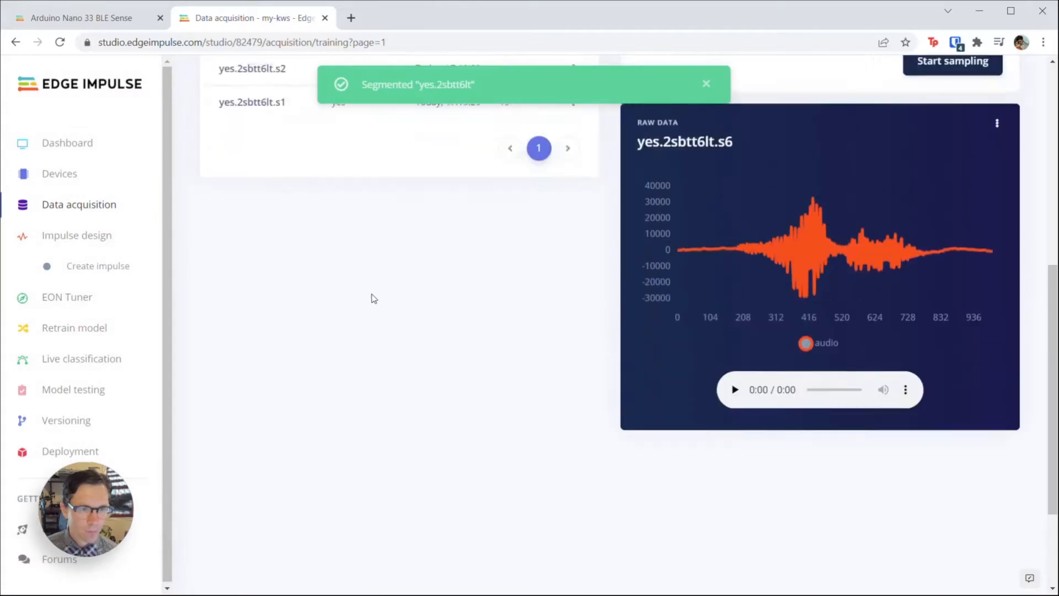
pyautogui.click(449, 191)
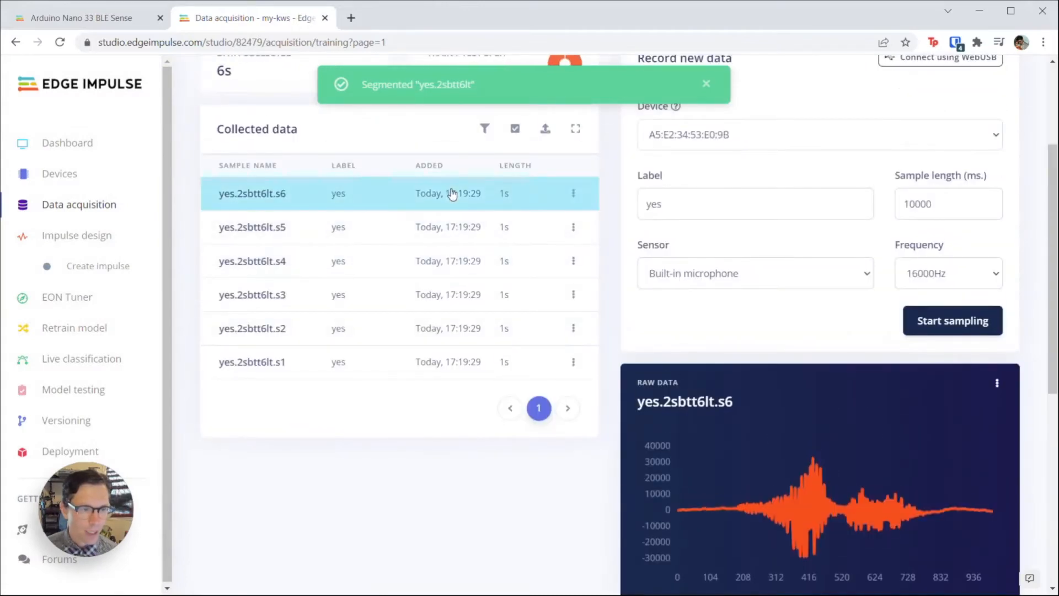
pyautogui.scroll(-4, 444, 327)
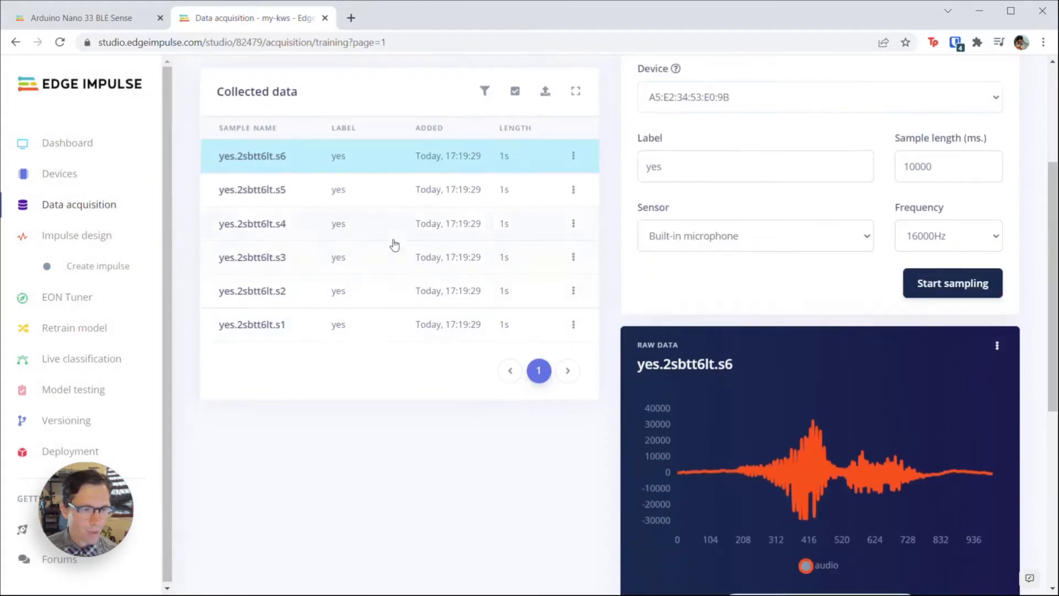
pyautogui.click(408, 259)
pyautogui.scroll(-2, 531, 290)
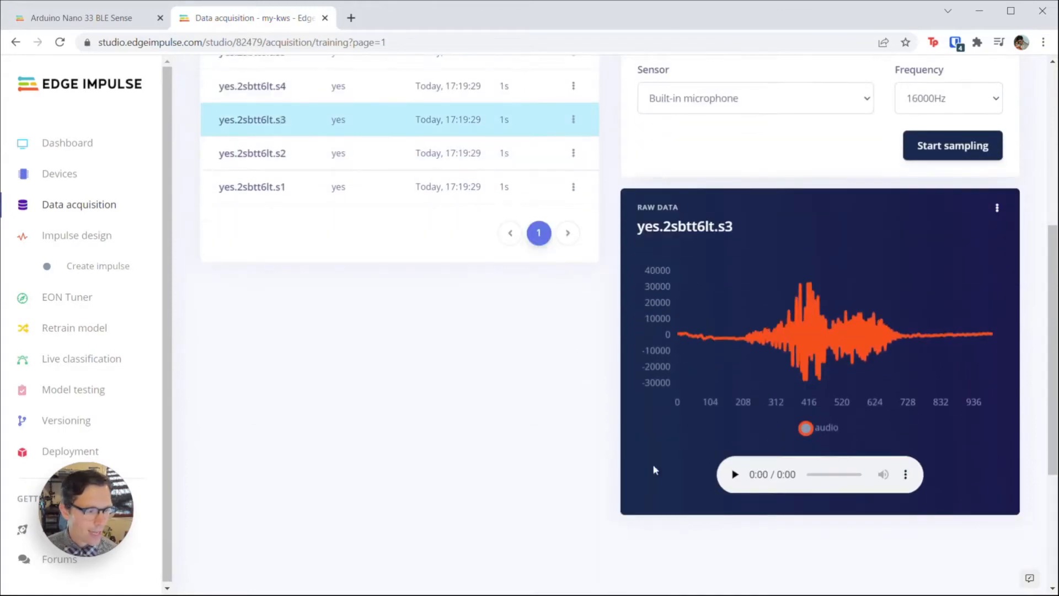
pyautogui.click(734, 475)
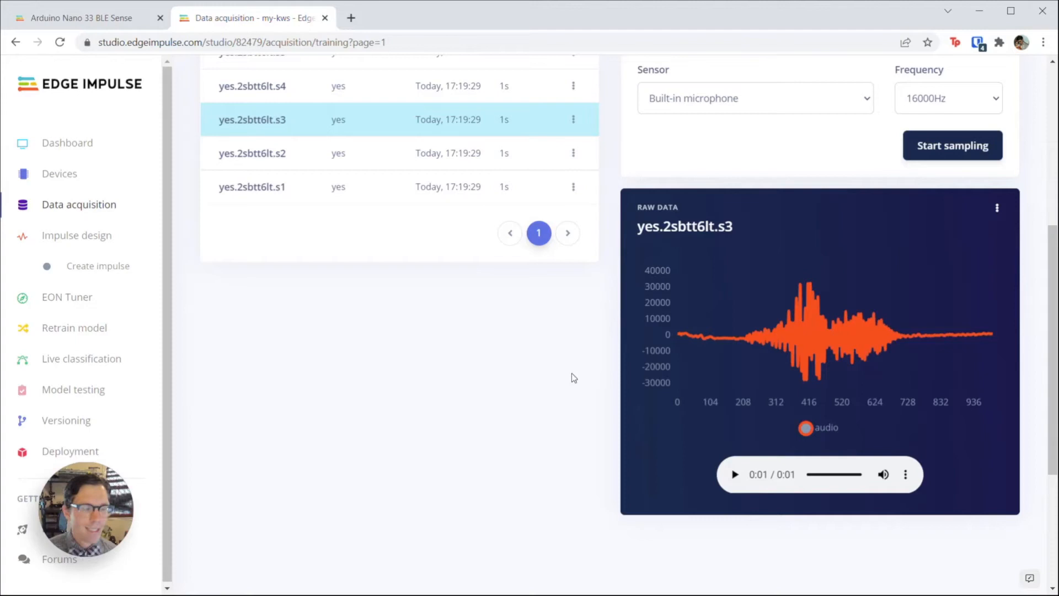
pyautogui.scroll(2, 501, 379)
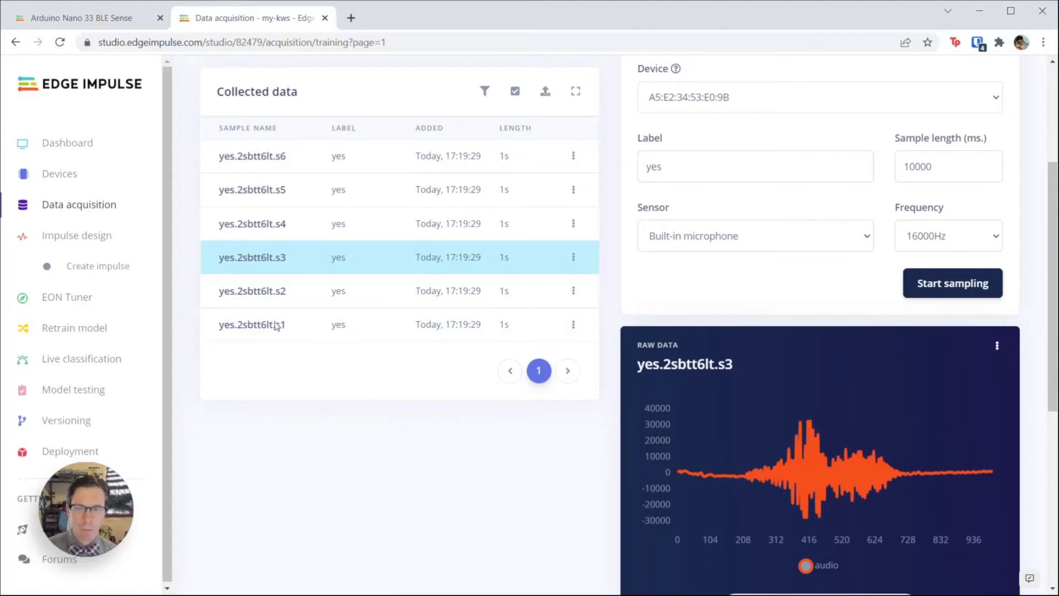
# Step: Download keywords2.zip from the Keyword spotting docs page and show it in Downloads
pyautogui.click(105, 23)
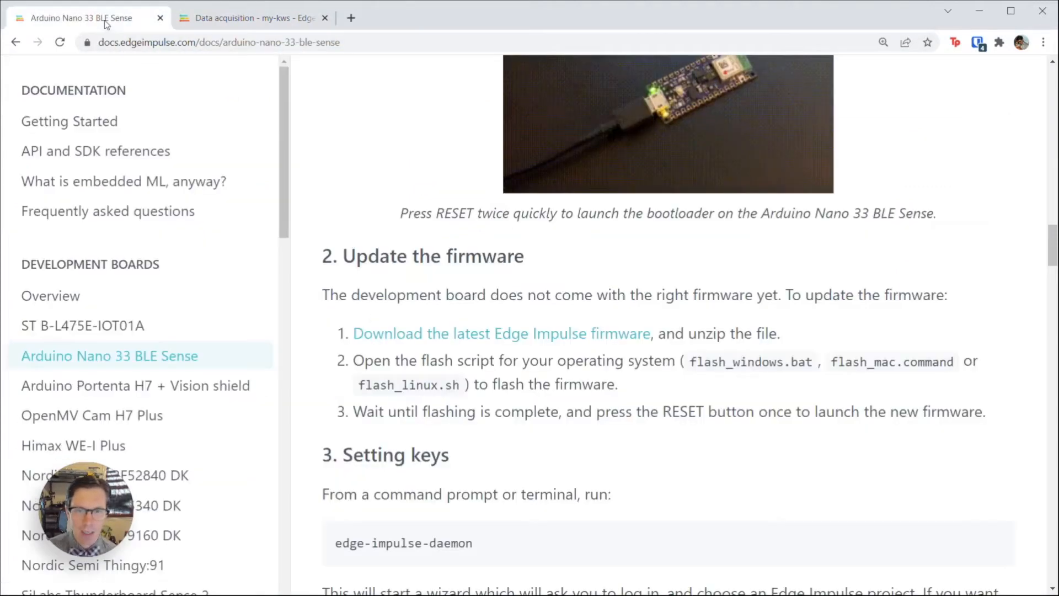
pyautogui.moveTo(280, 96); pyautogui.dragTo(291, 591)
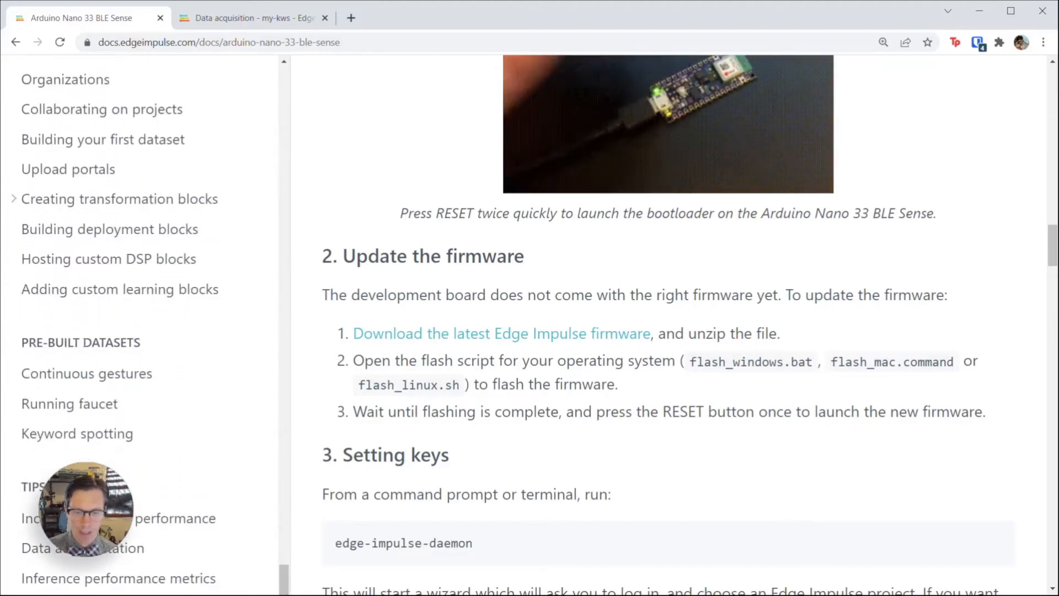
pyautogui.click(115, 436)
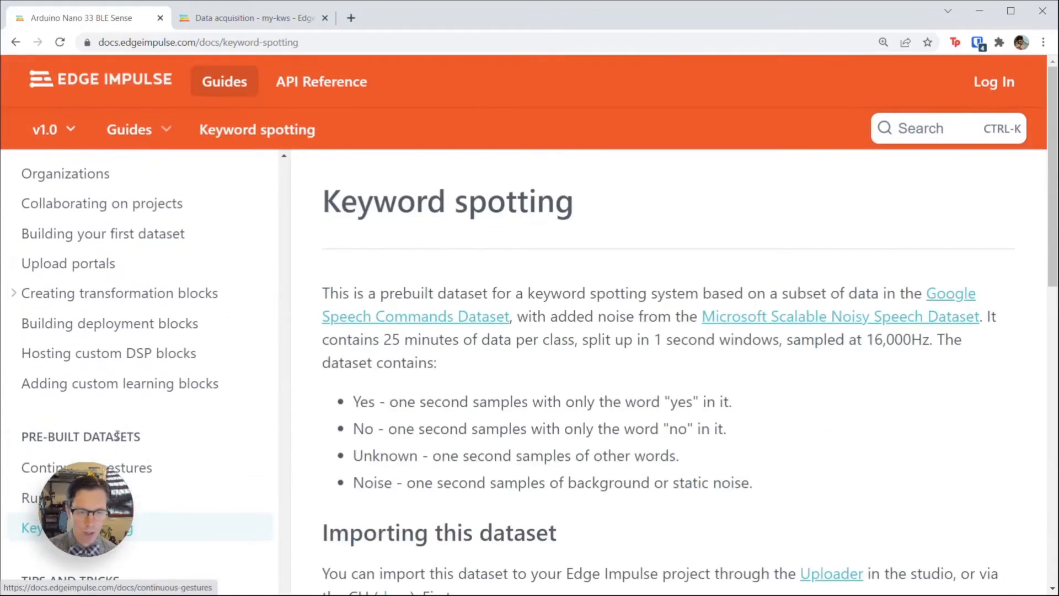
pyautogui.scroll(-5, 534, 385)
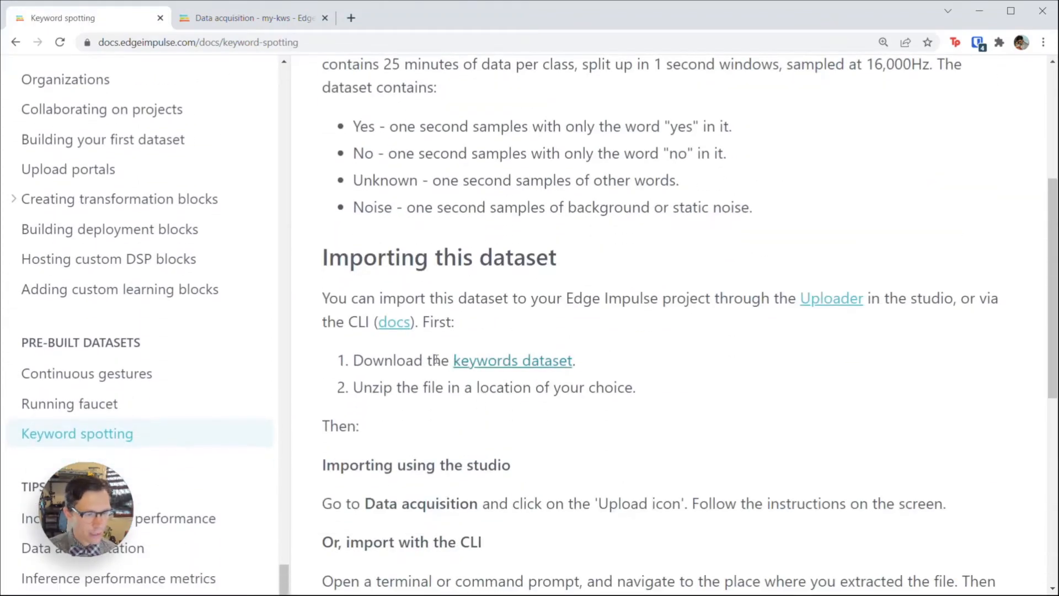
pyautogui.click(500, 367)
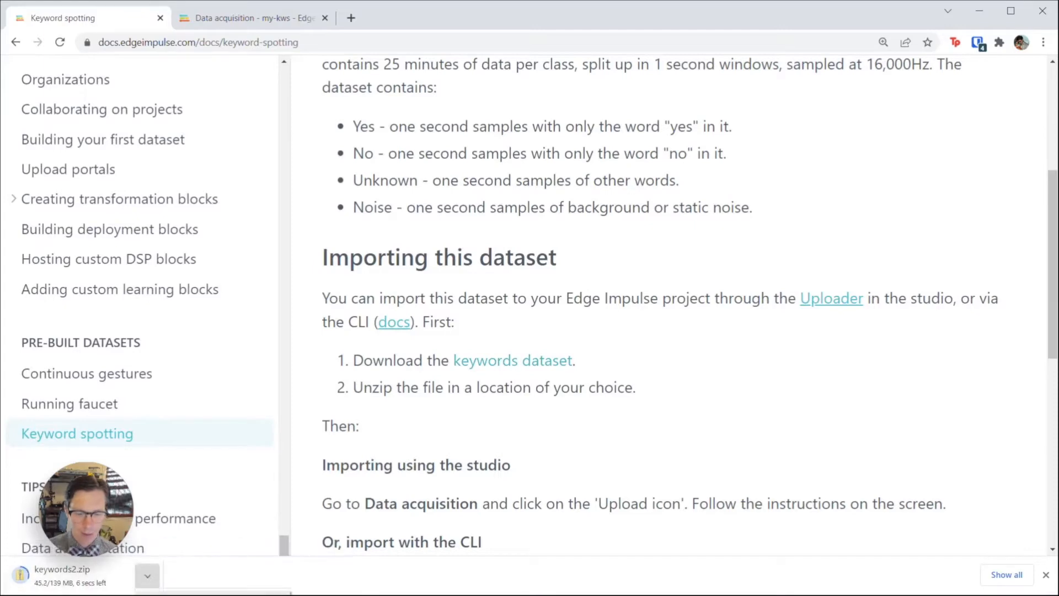
pyautogui.click(187, 595)
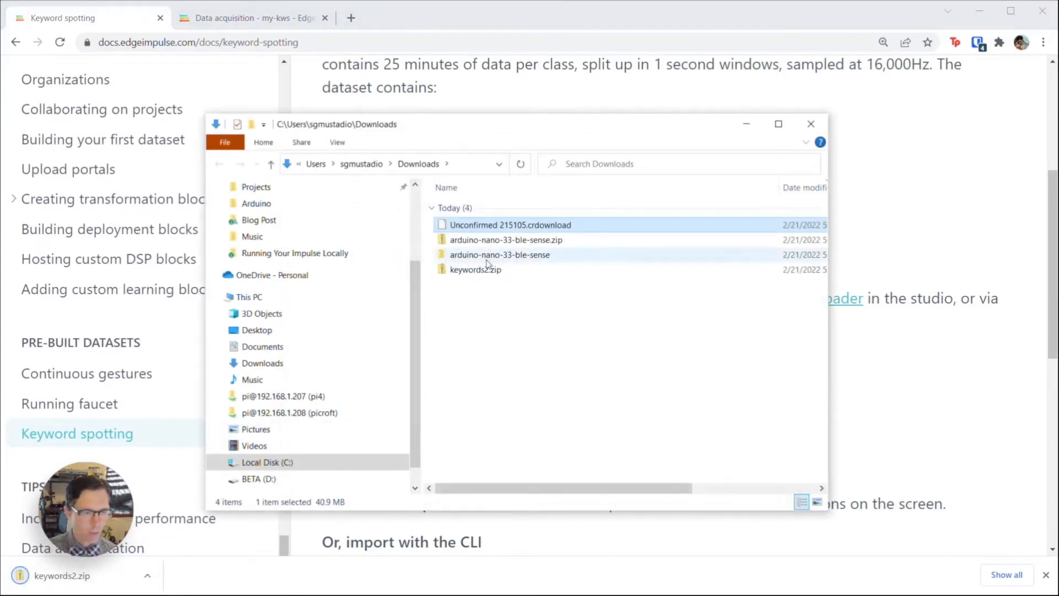
# Step: Extract keywords2.zip into a keywords2 folder in Downloads
pyautogui.click(489, 269)
pyautogui.rightClick(491, 270)
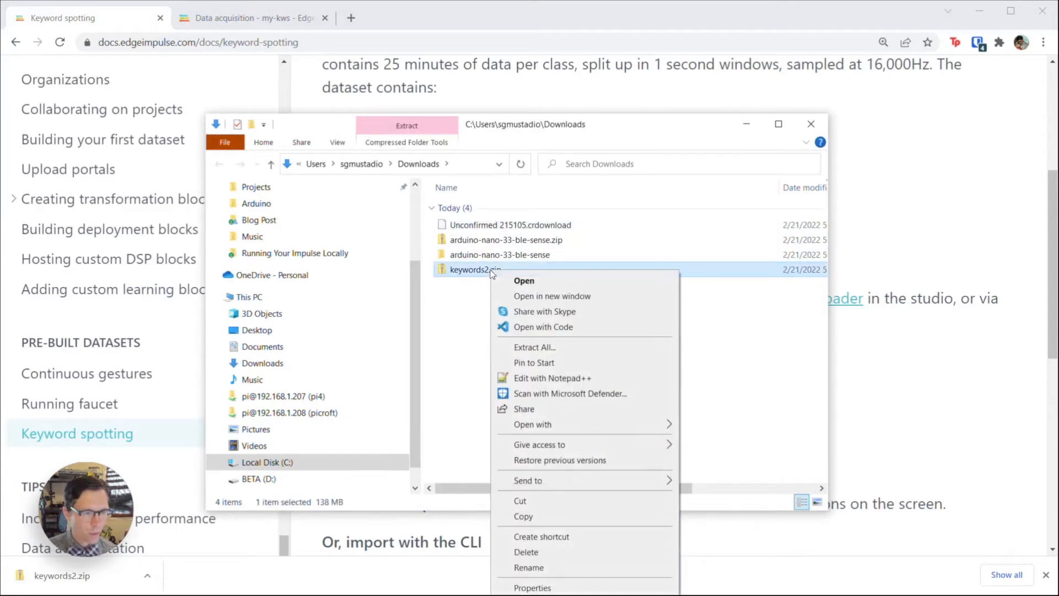
pyautogui.click(570, 354)
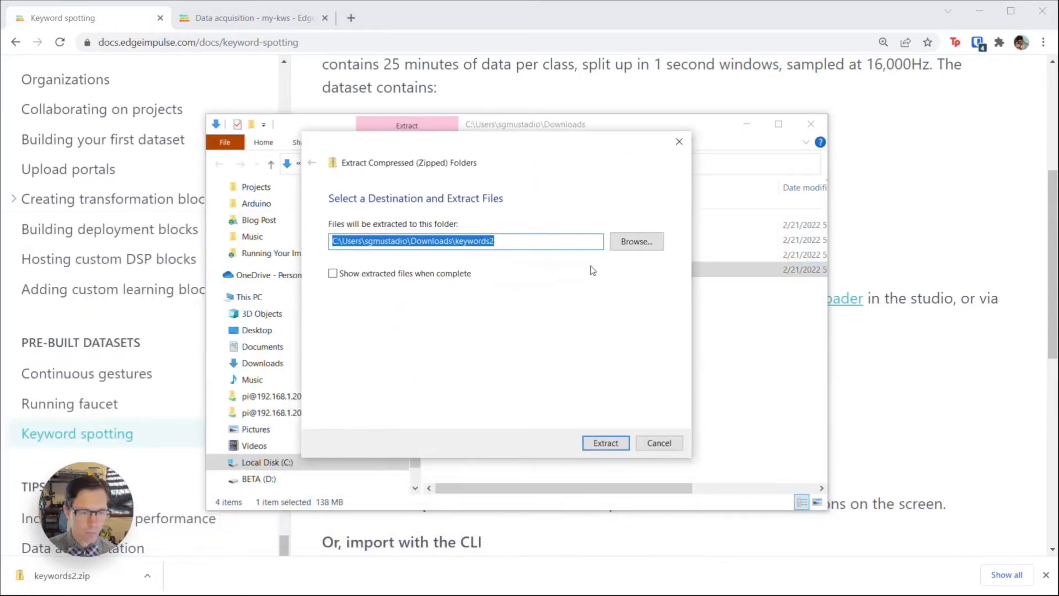
pyautogui.click(610, 444)
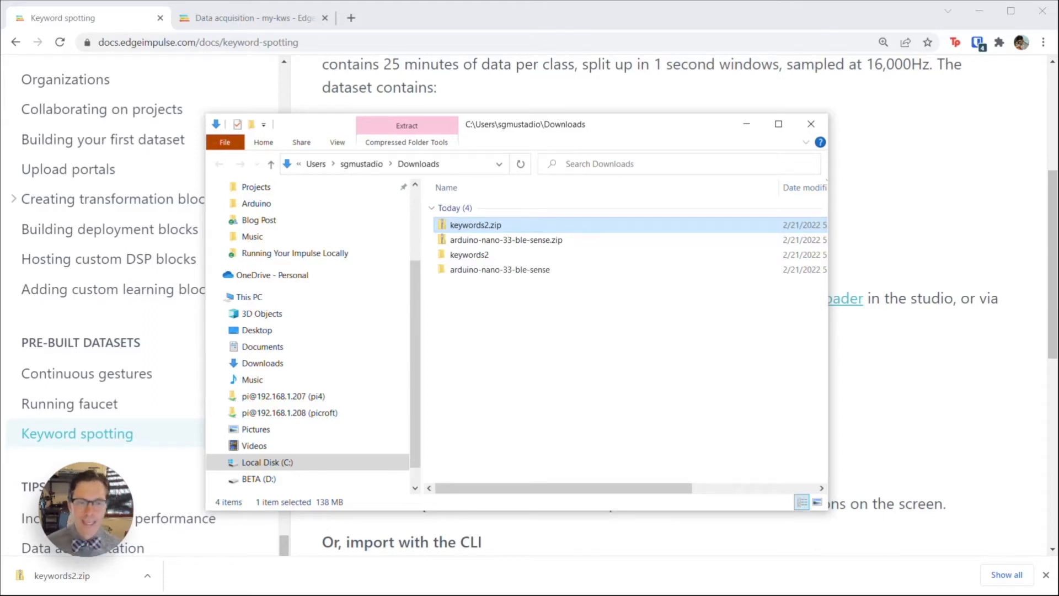
# Step: Inspect the extracted keywords2 no, yes and unknown folders
pyautogui.doubleClick(469, 254)
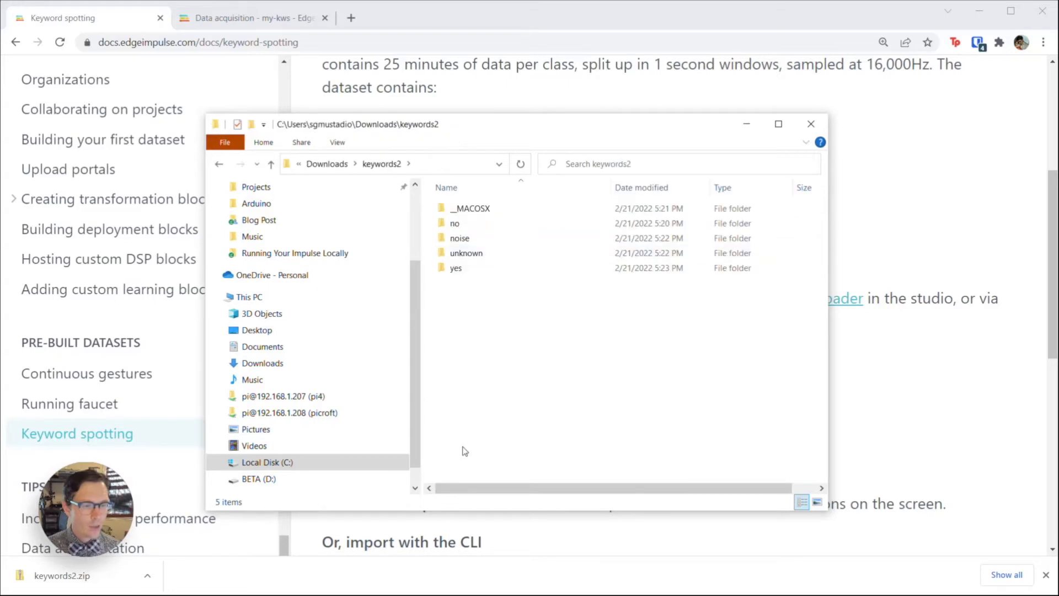
pyautogui.doubleClick(469, 224)
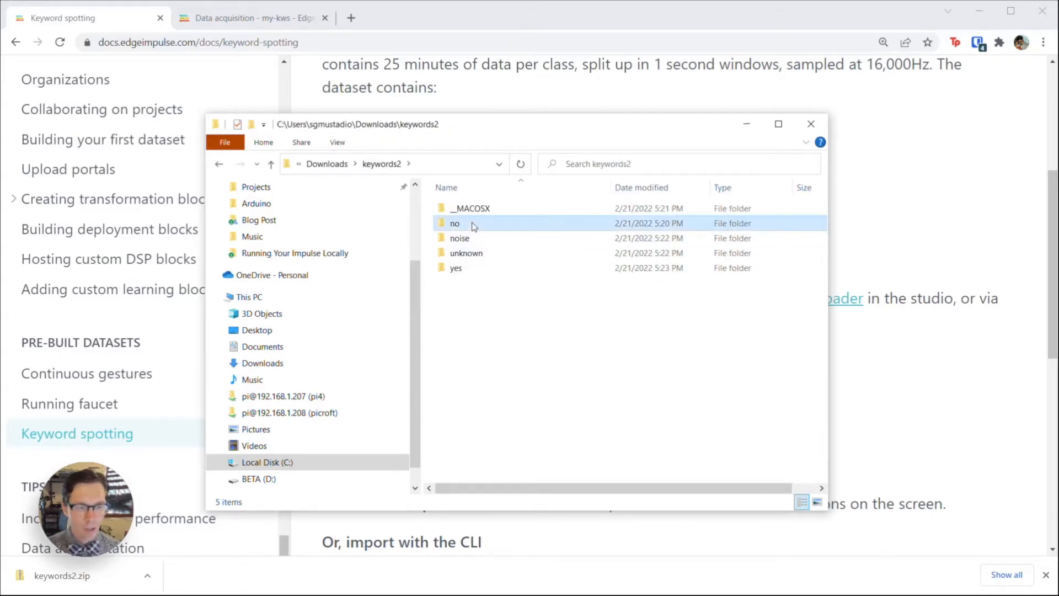
pyautogui.scroll(-15, 520, 284)
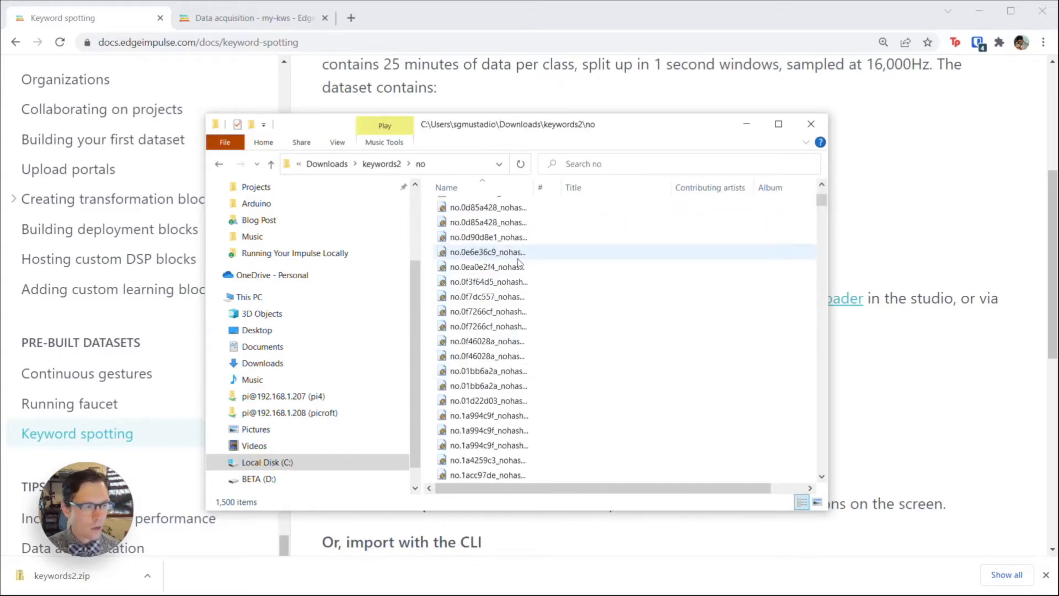
pyautogui.hotkey('alt', 'Left')
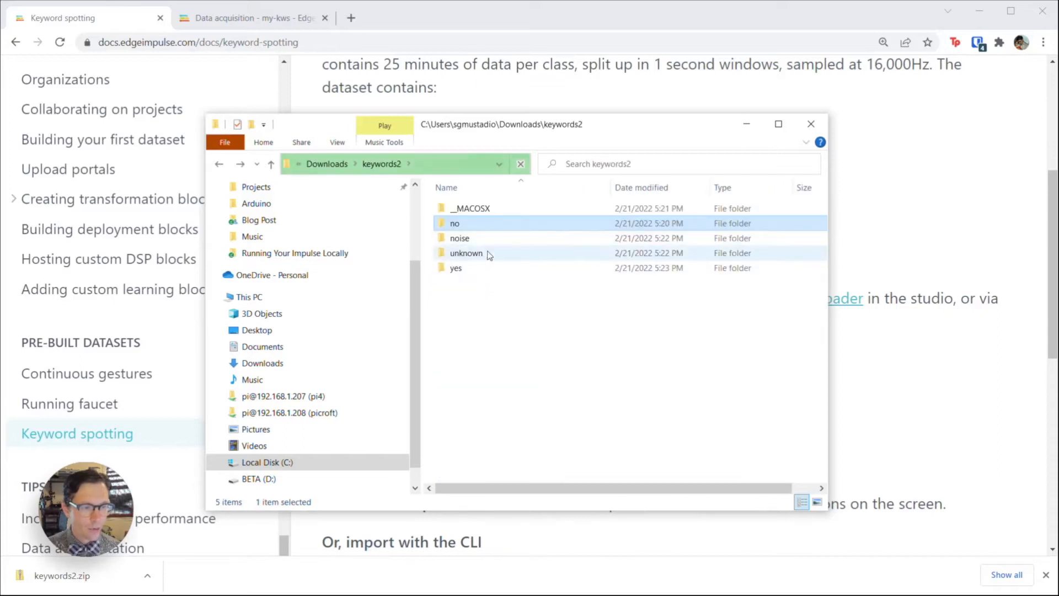
pyautogui.doubleClick(488, 269)
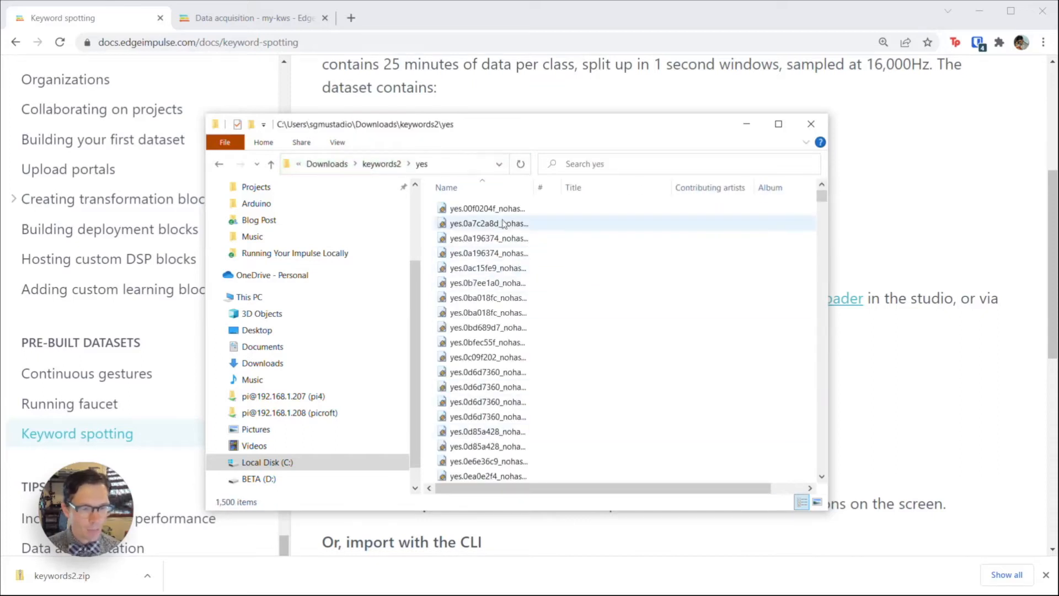
pyautogui.hotkey('alt', 'Left')
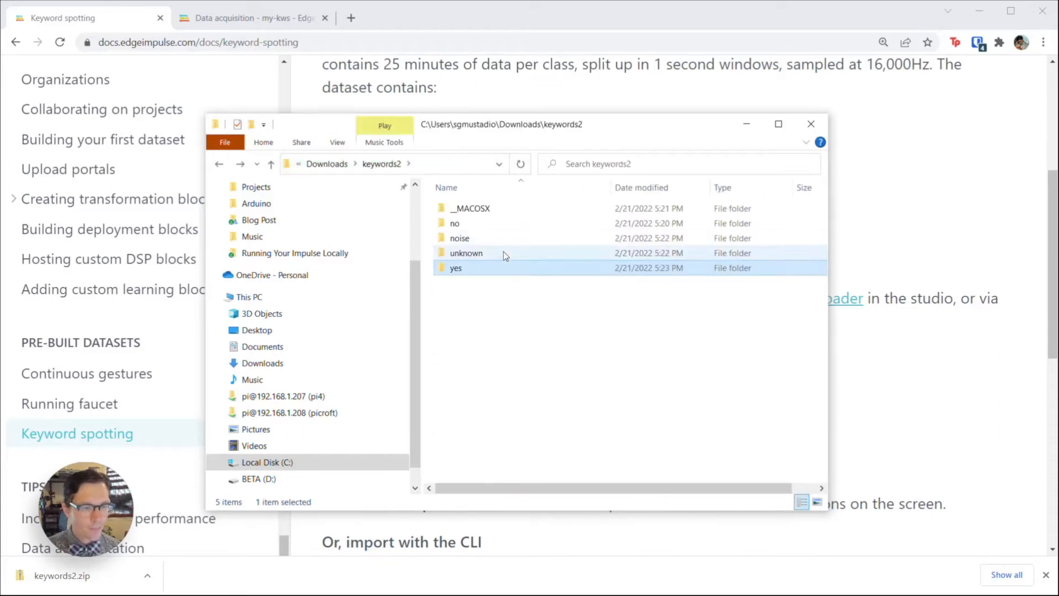
pyautogui.doubleClick(505, 253)
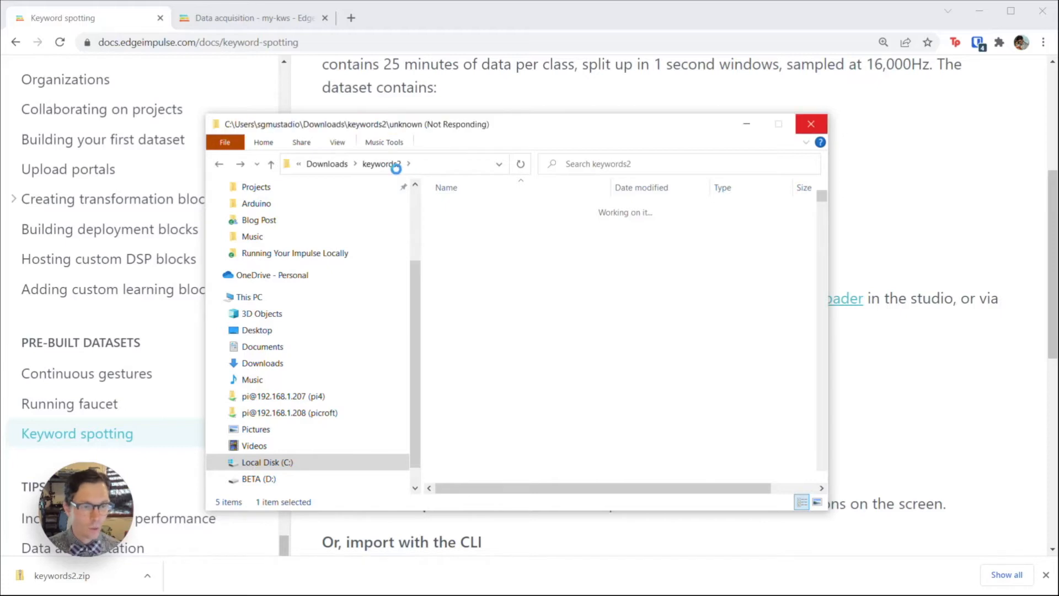
# Step: Check the noise folder's 1,536 clips, then return to the Data acquisition tab
pyautogui.click(377, 165)
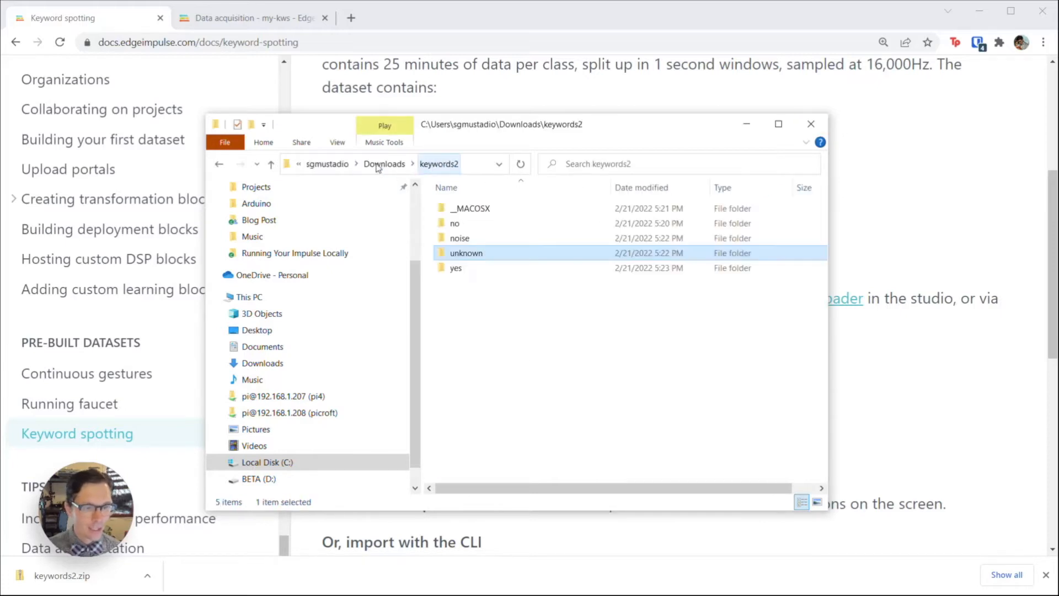
pyautogui.doubleClick(481, 240)
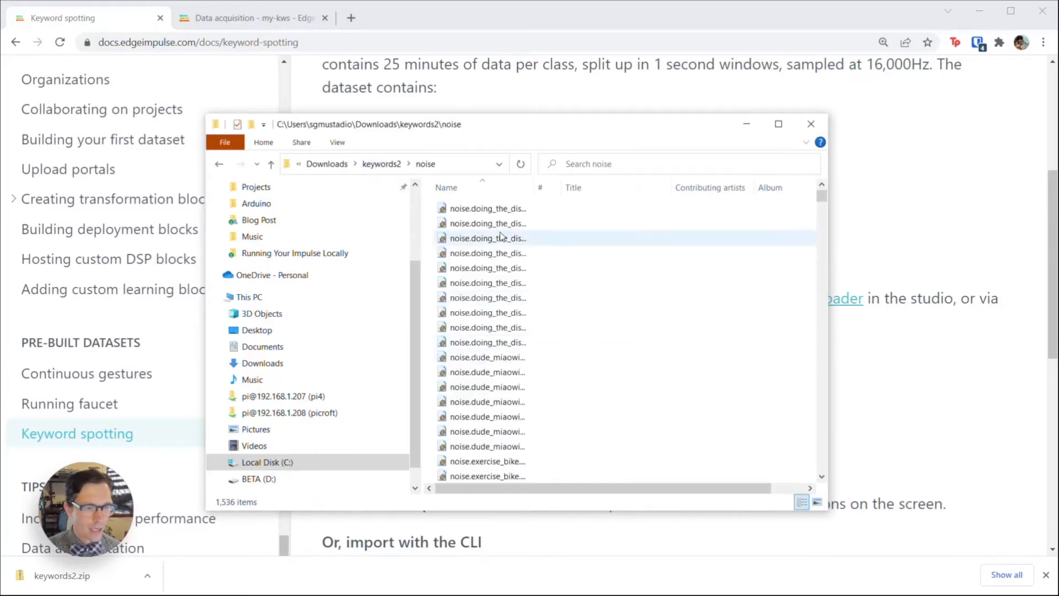
pyautogui.click(754, 132)
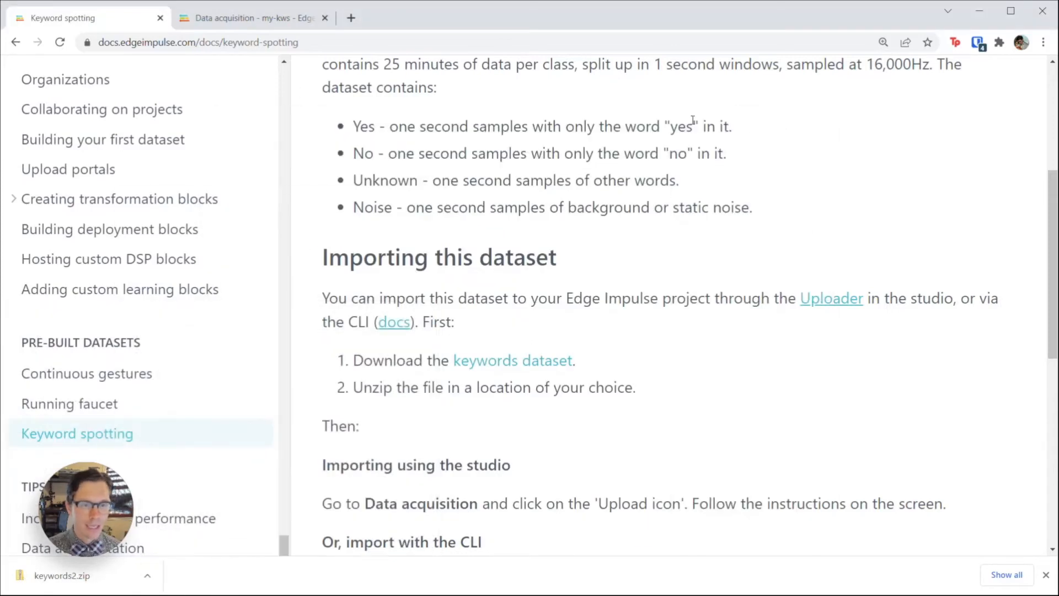
pyautogui.click(233, 20)
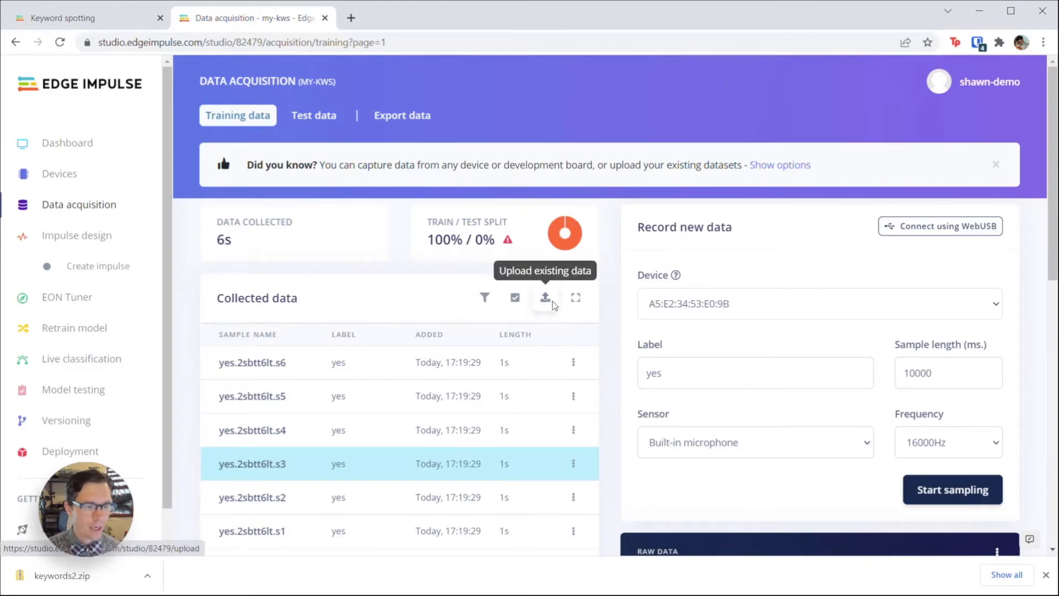
# Step: Choose all 1500 files in keywords2's no folder for upload
pyautogui.click(552, 303)
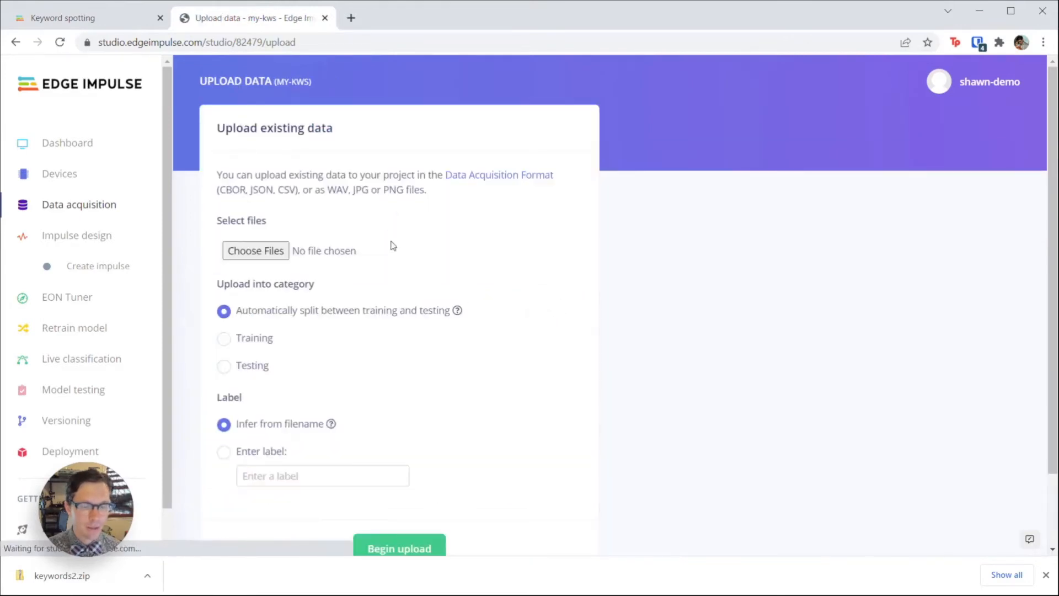
pyautogui.click(260, 253)
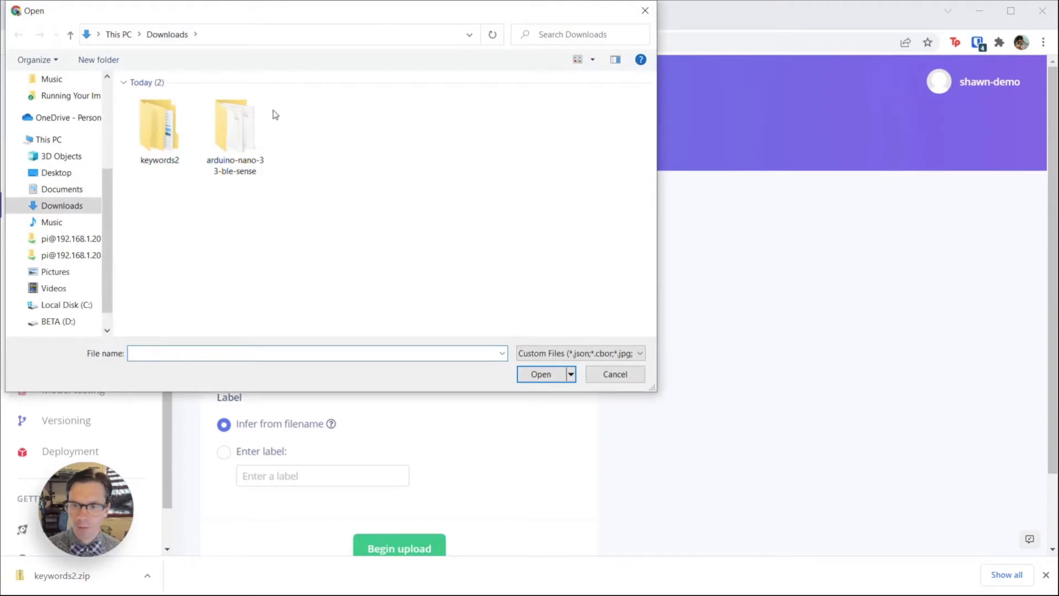
pyautogui.moveTo(214, 11); pyautogui.dragTo(269, 90)
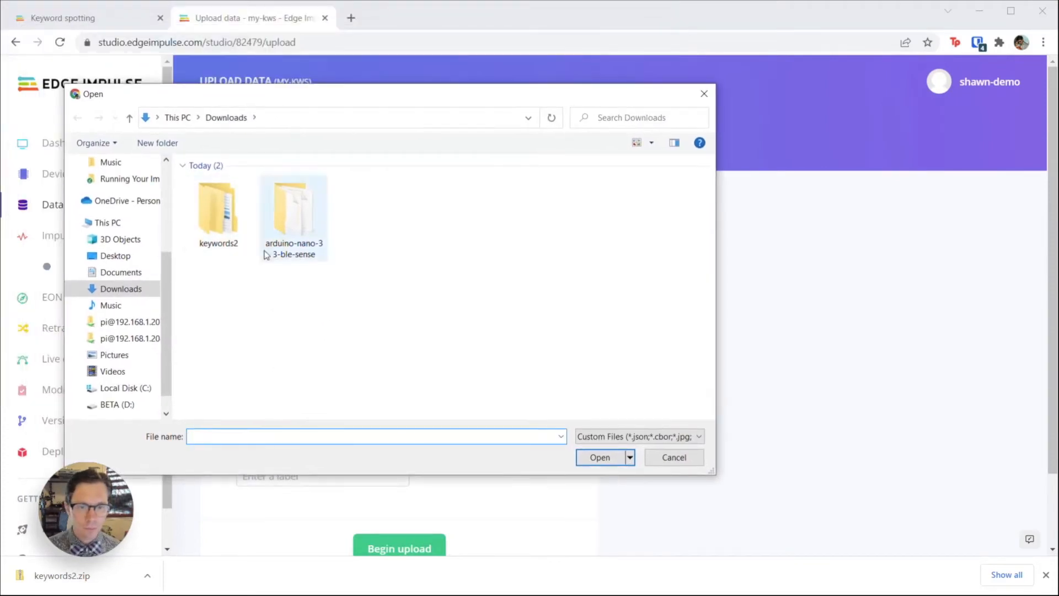
pyautogui.doubleClick(207, 233)
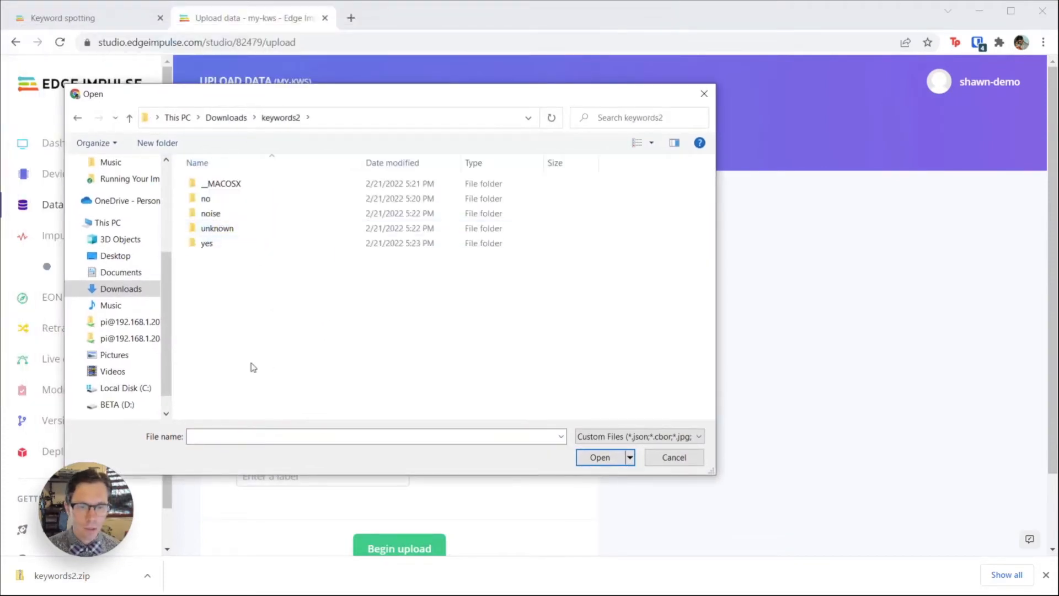
pyautogui.doubleClick(227, 199)
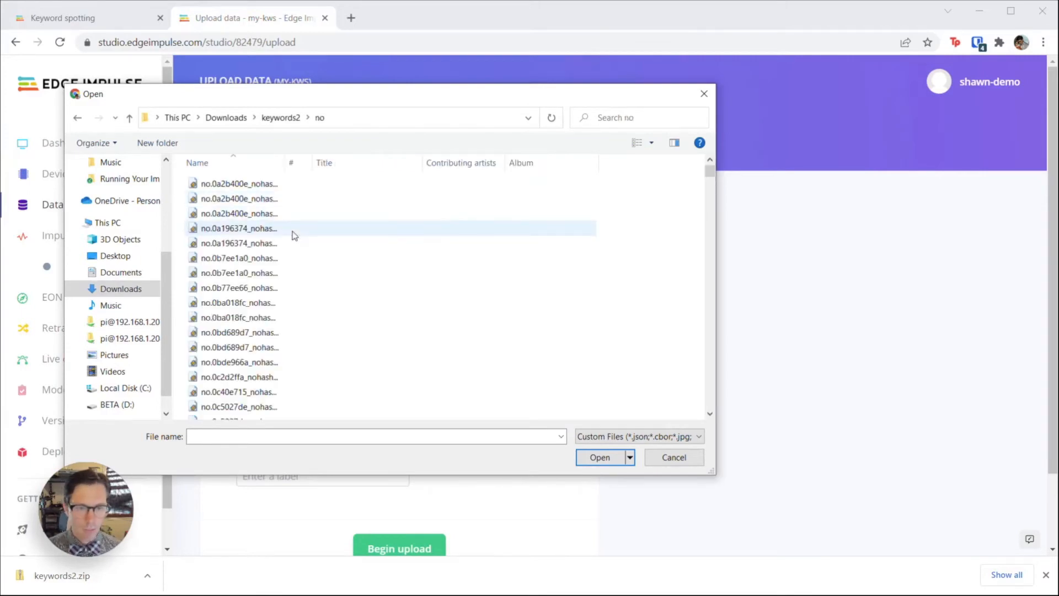
pyautogui.hotkey('ctrl', 'a')
pyautogui.click(587, 462)
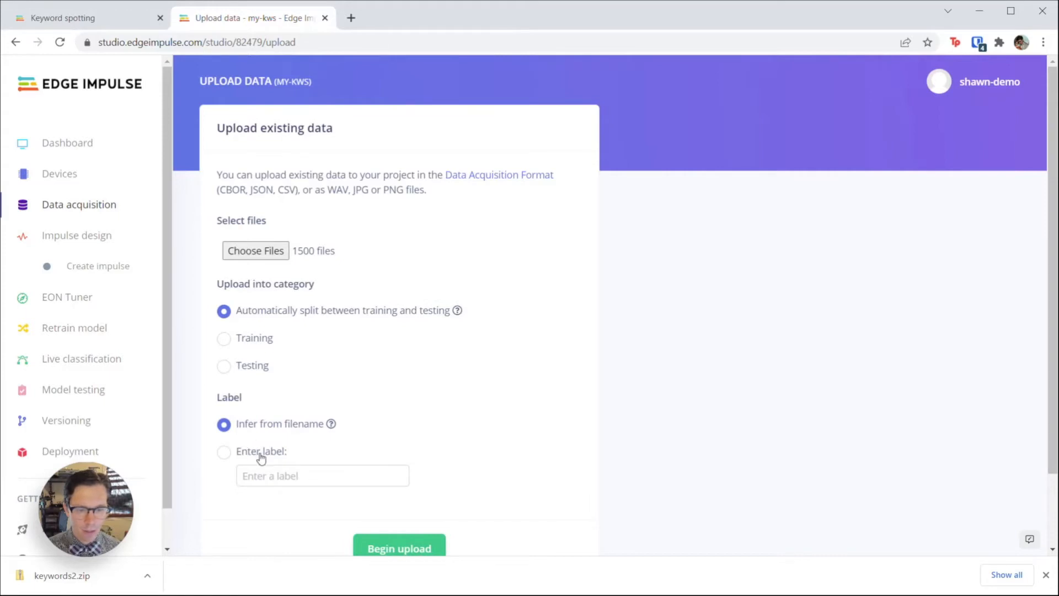
# Step: Infer labels from filenames and begin uploading the no files
pyautogui.click(302, 477)
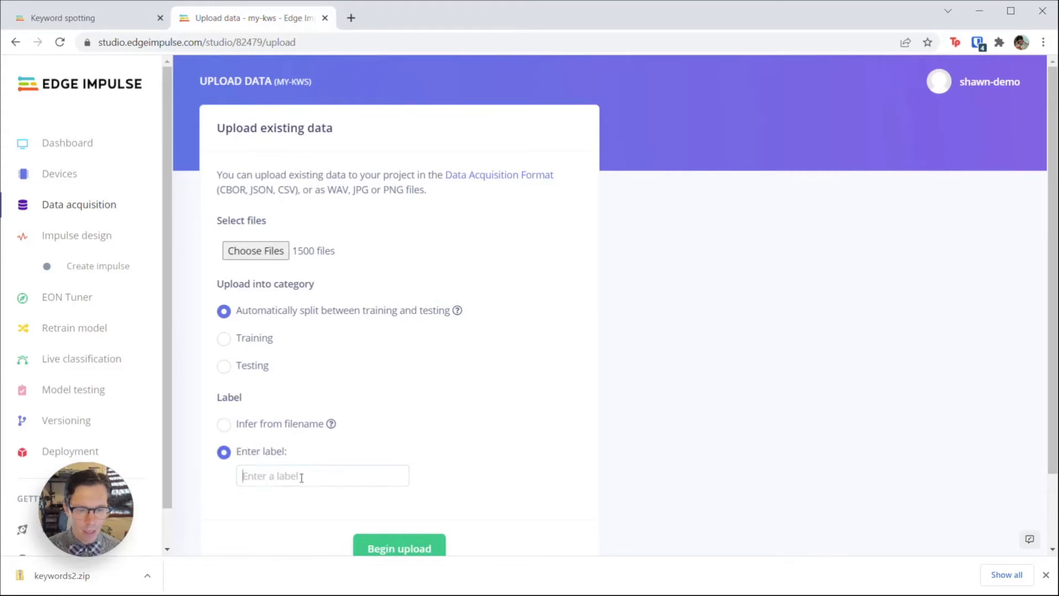
pyautogui.click(281, 427)
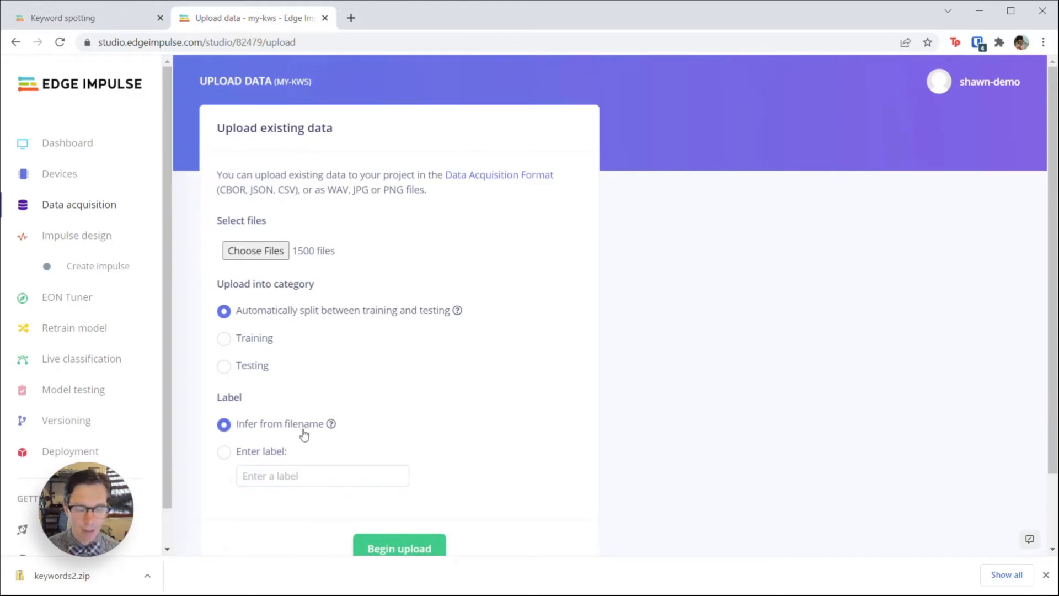
pyautogui.scroll(-2, 396, 330)
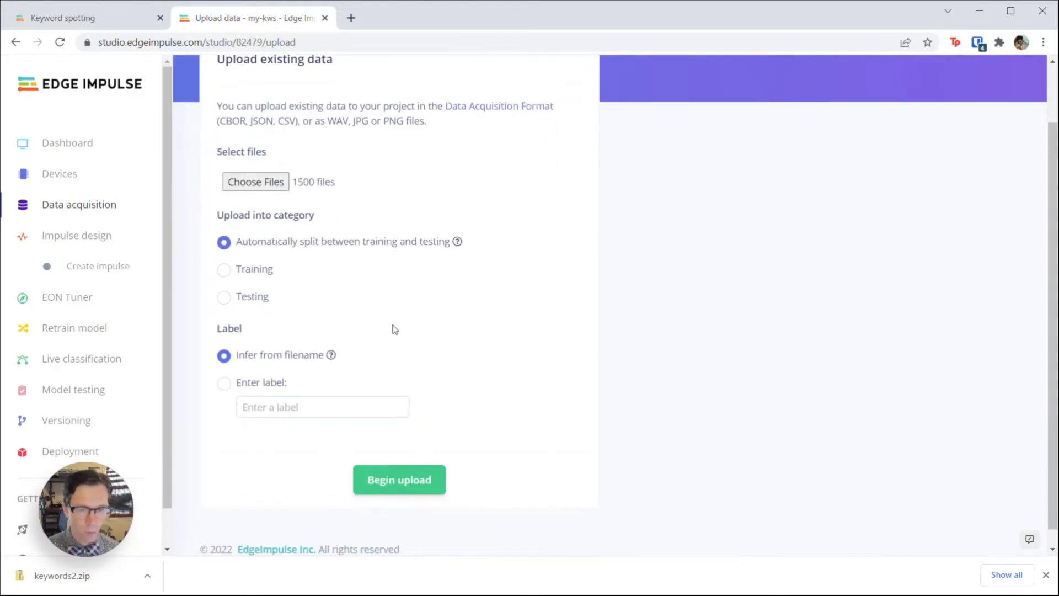
pyautogui.click(444, 493)
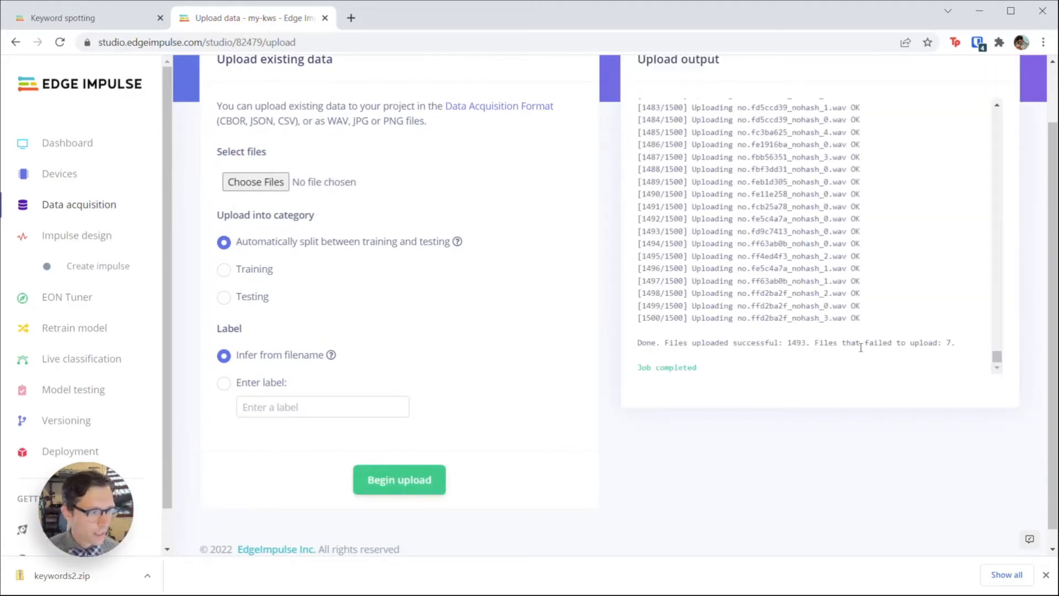
# Step: Review the upload log's 1493 successes and 7 failures, then reopen the file picker
pyautogui.moveTo(1004, 361); pyautogui.dragTo(989, 307)
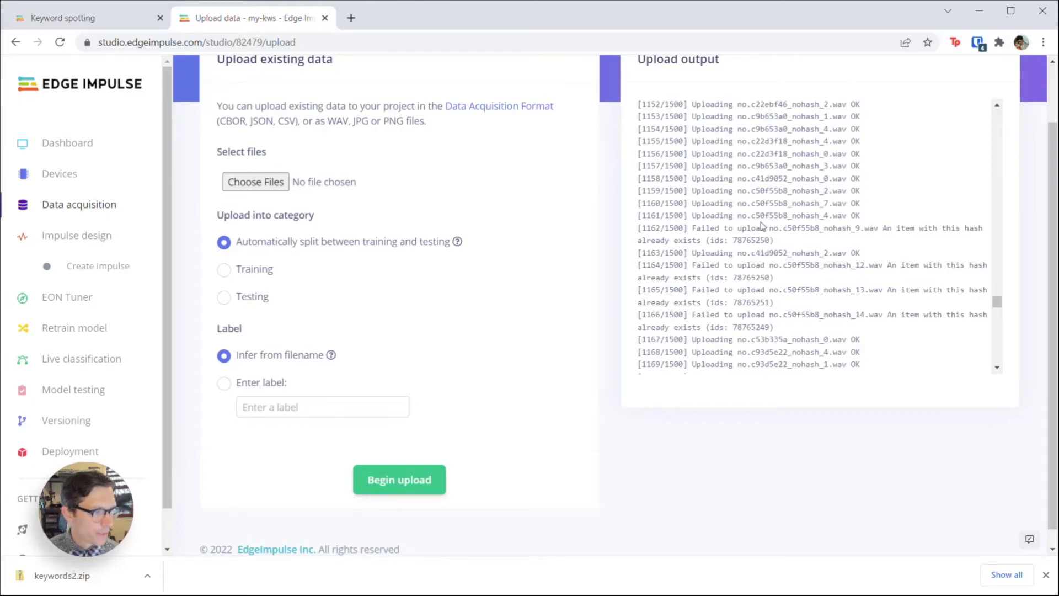
pyautogui.moveTo(760, 216); pyautogui.dragTo(792, 216)
pyautogui.click(798, 241)
pyautogui.moveTo(995, 303); pyautogui.dragTo(986, 388)
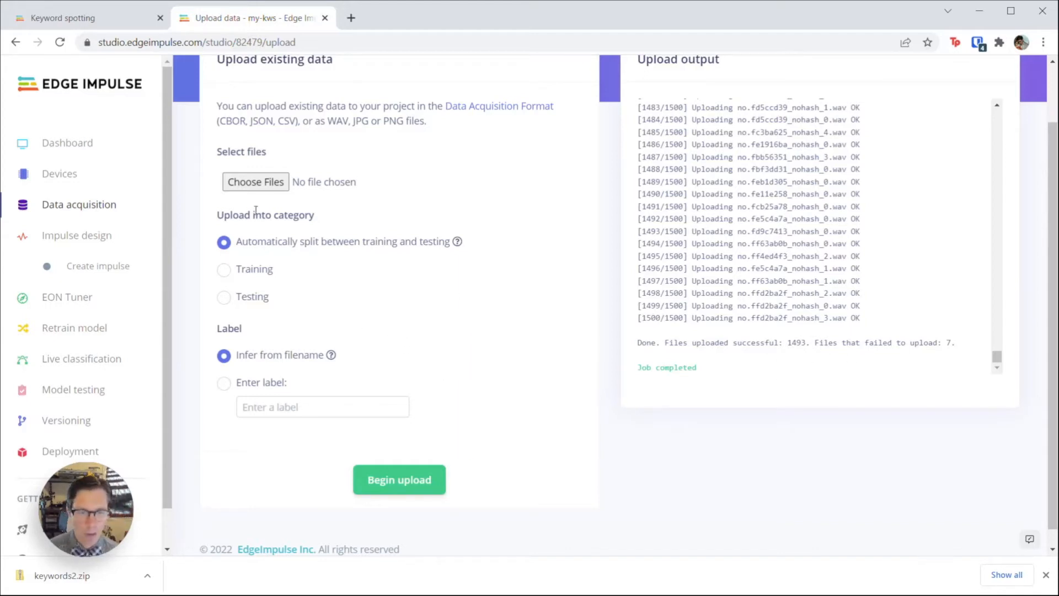
pyautogui.click(262, 182)
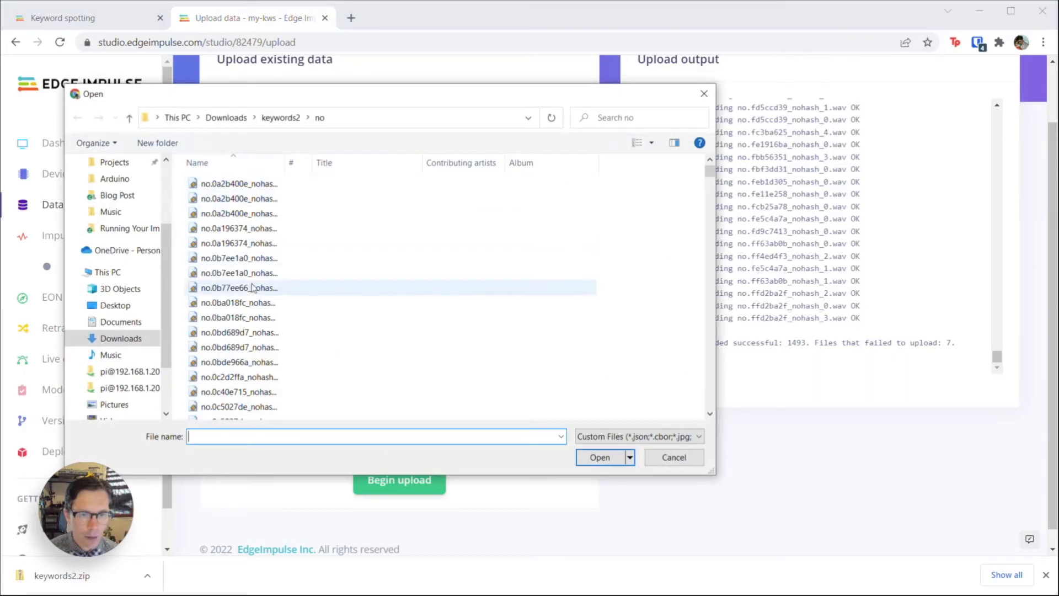
# Step: Upload all 1536 clips from the keywords2 noise folder
pyautogui.click(274, 117)
pyautogui.doubleClick(232, 215)
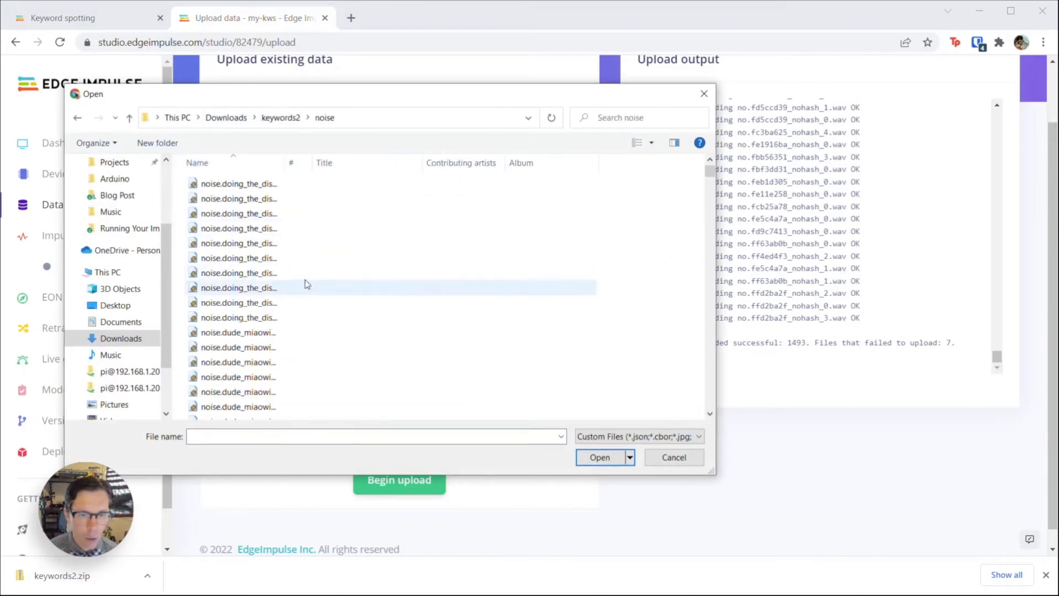
pyautogui.click(305, 288)
pyautogui.hotkey('ctrl', 'a')
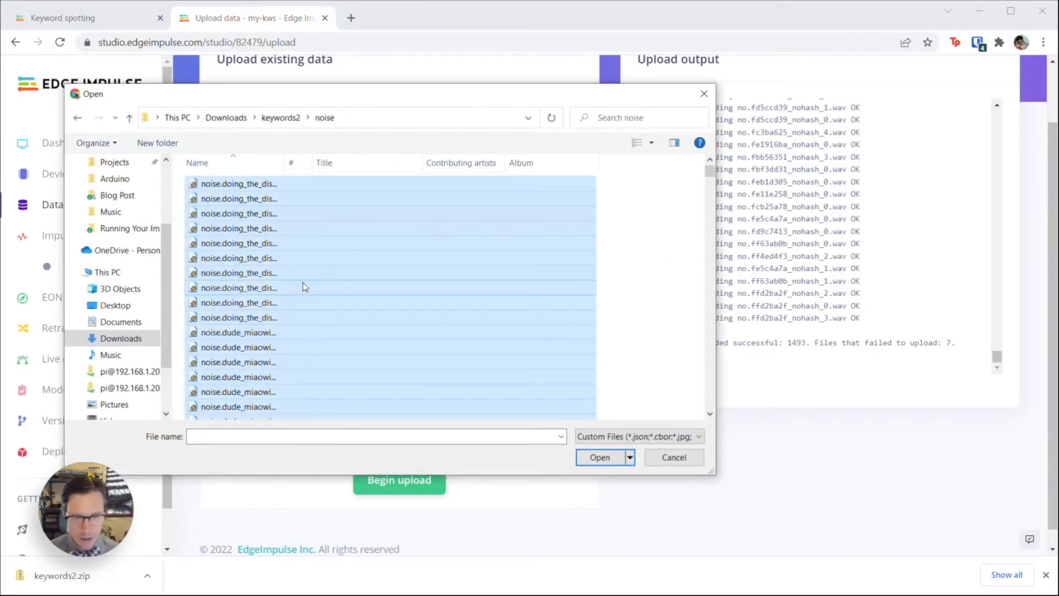
pyautogui.click(607, 460)
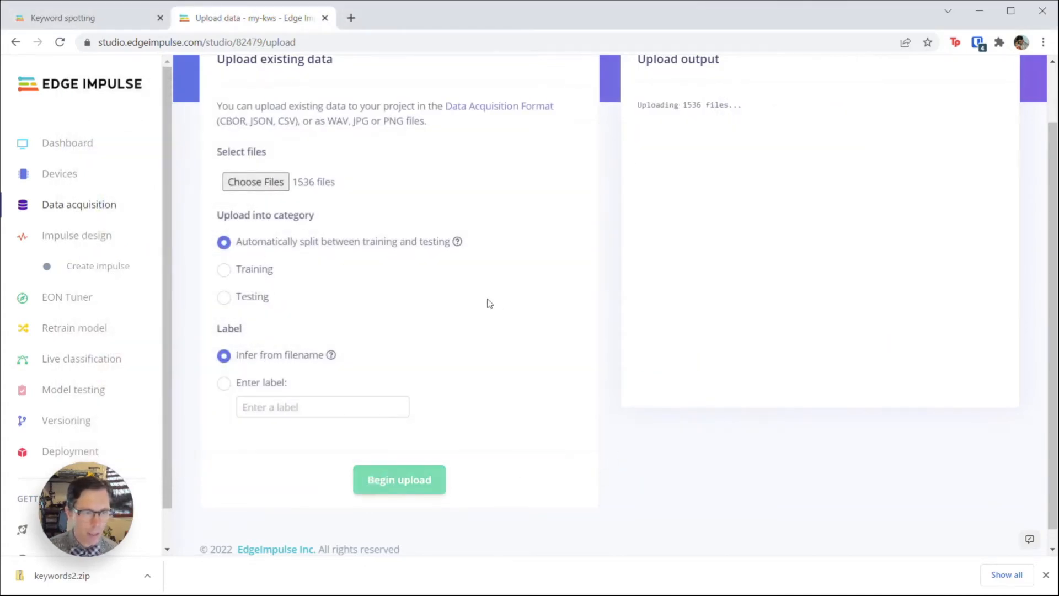
pyautogui.scroll(2, 486, 298)
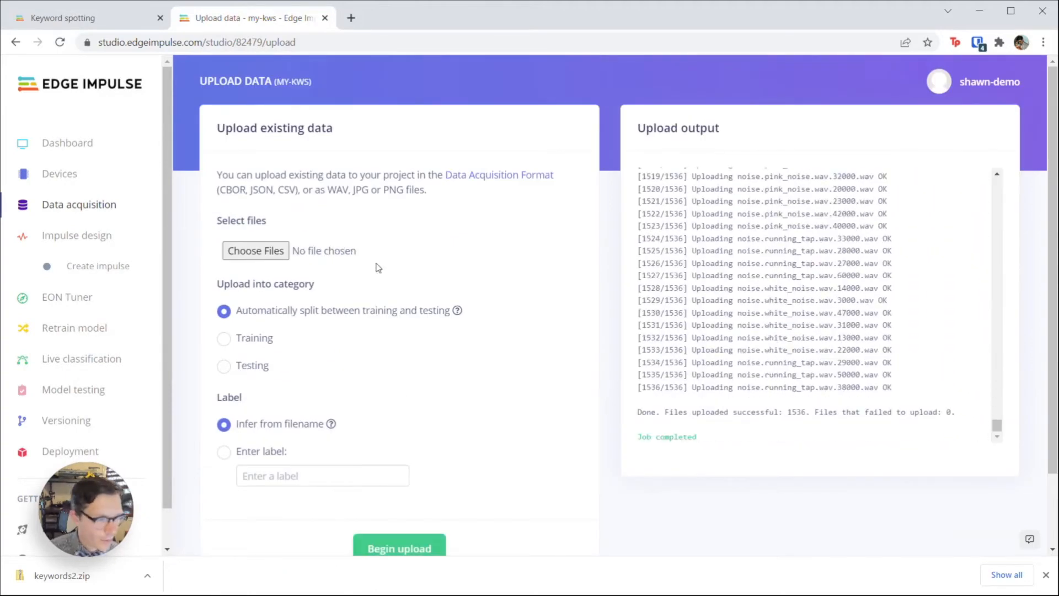
# Step: Select all 1500 clips in the unknown folder for the next upload
pyautogui.click(256, 251)
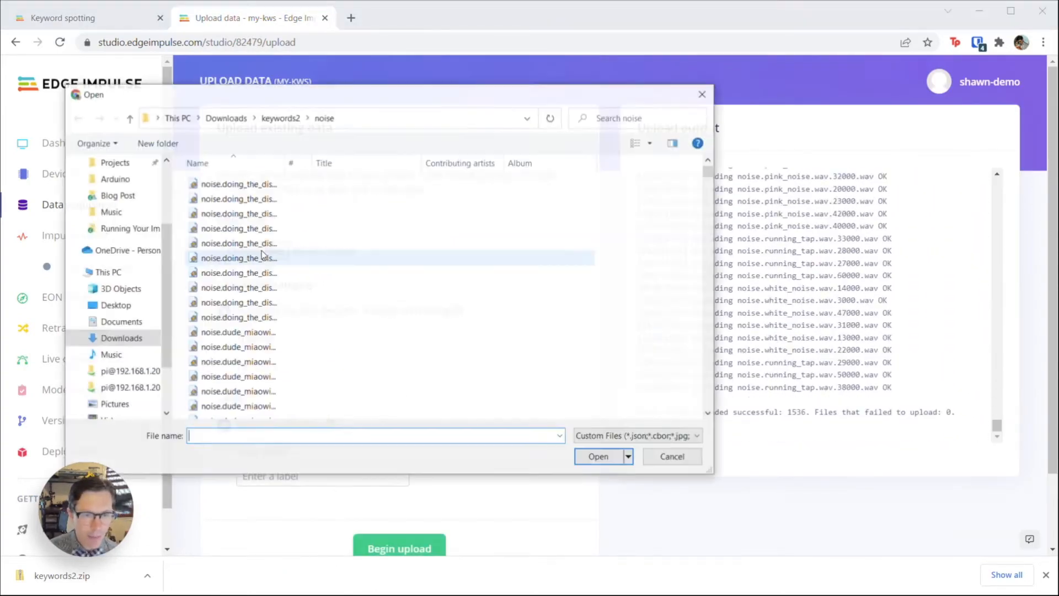
pyautogui.click(274, 118)
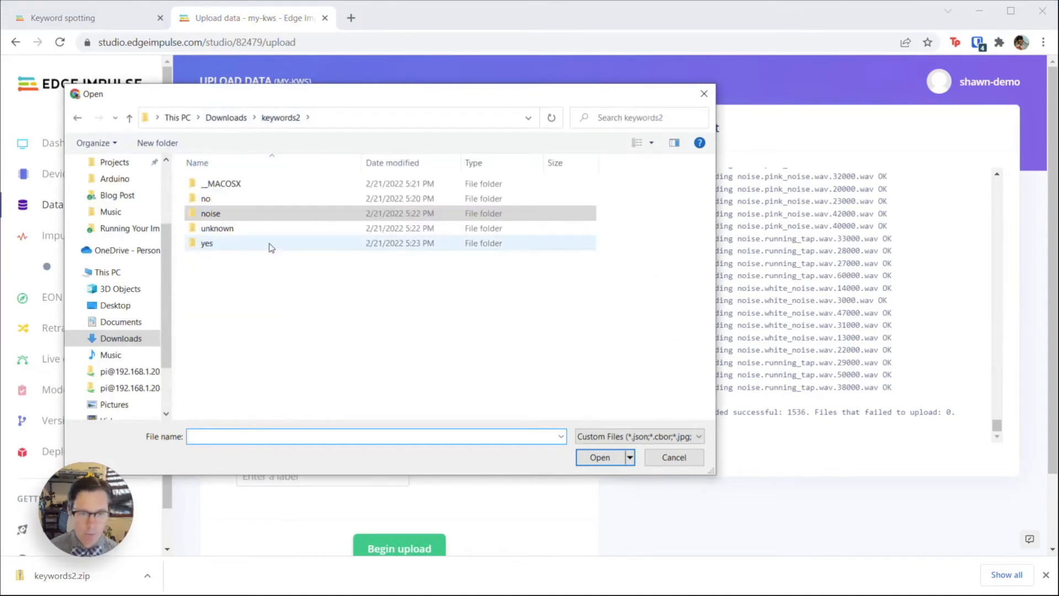
pyautogui.doubleClick(260, 229)
pyautogui.hotkey('ctrl', 'a')
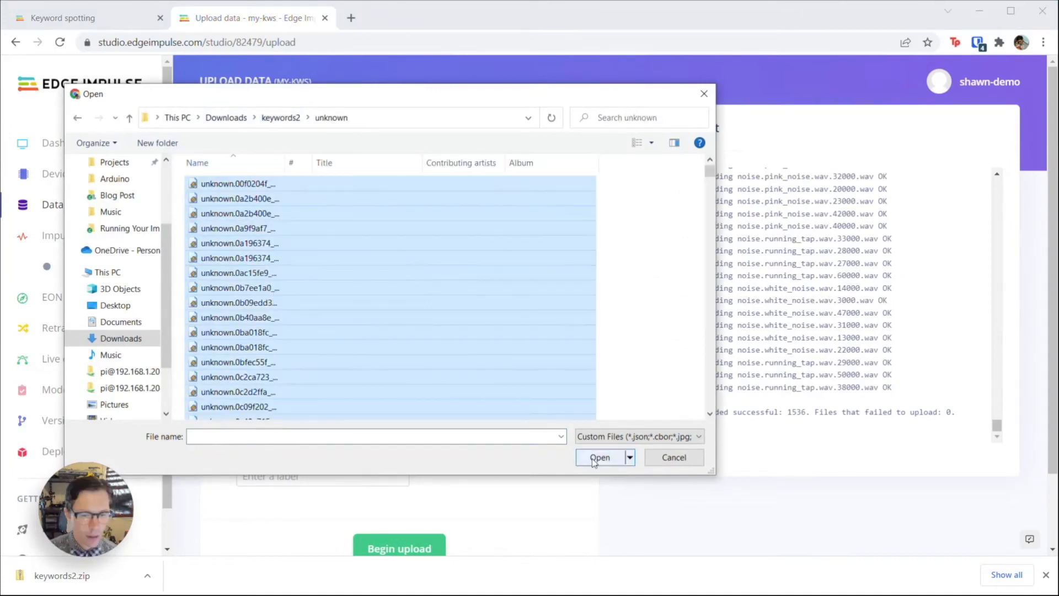
pyautogui.click(593, 459)
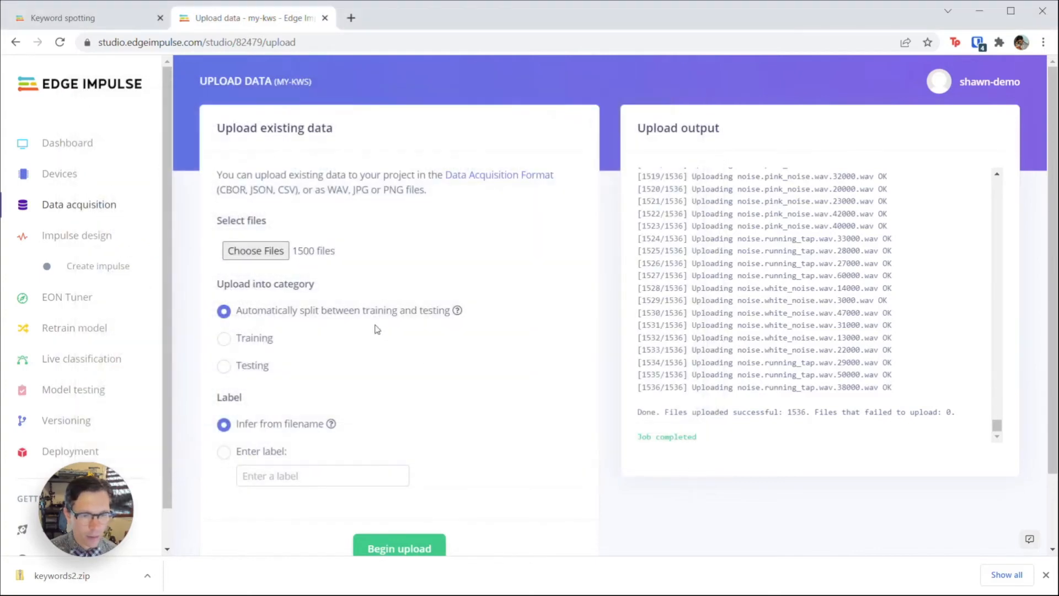
# Step: Start the unknown upload and select every file in the keywords2 yes folder
pyautogui.click(401, 548)
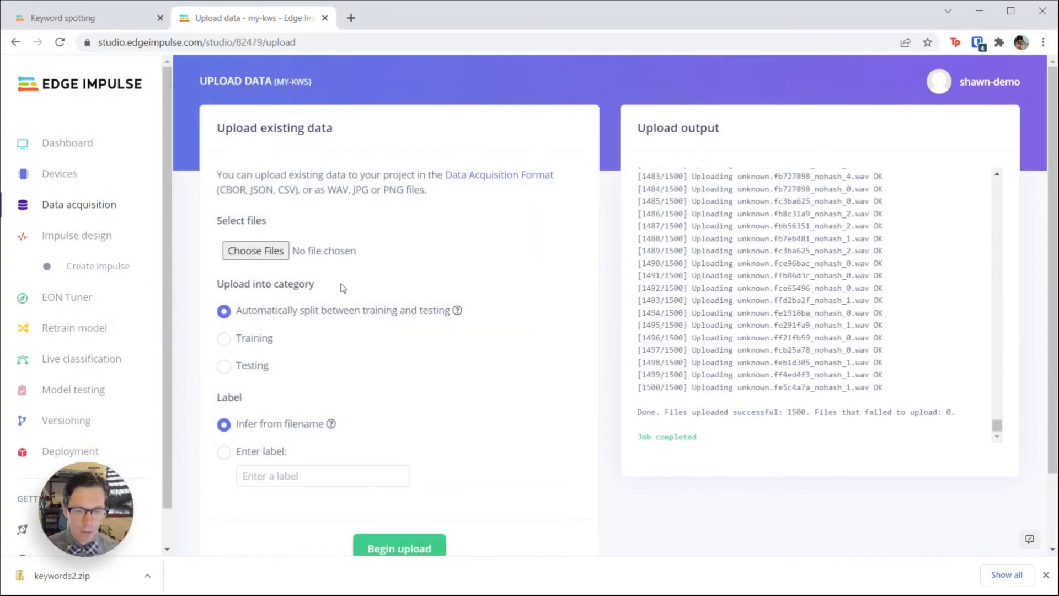
pyautogui.click(261, 250)
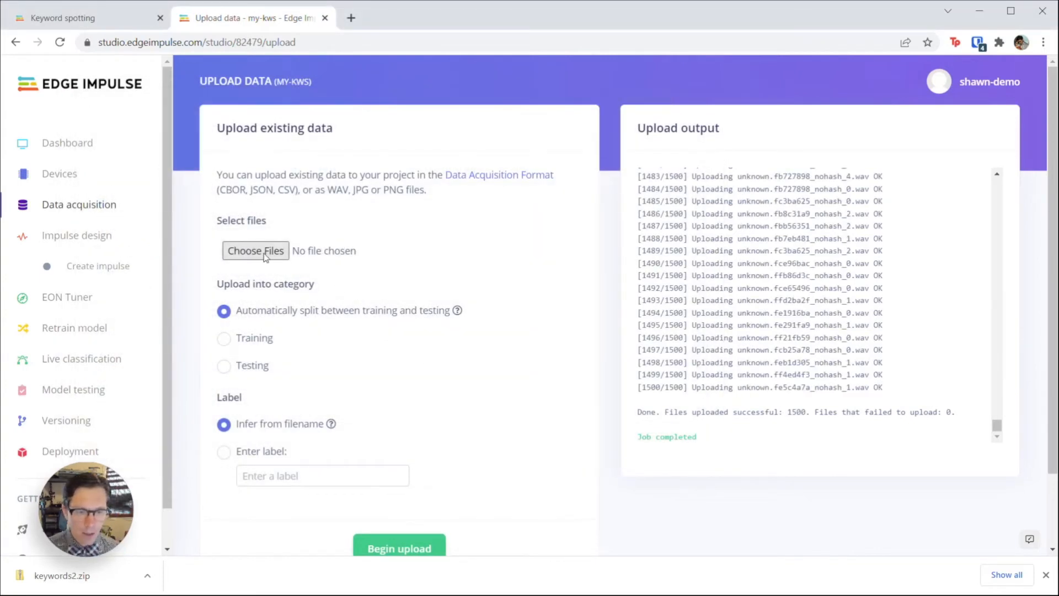
pyautogui.click(272, 127)
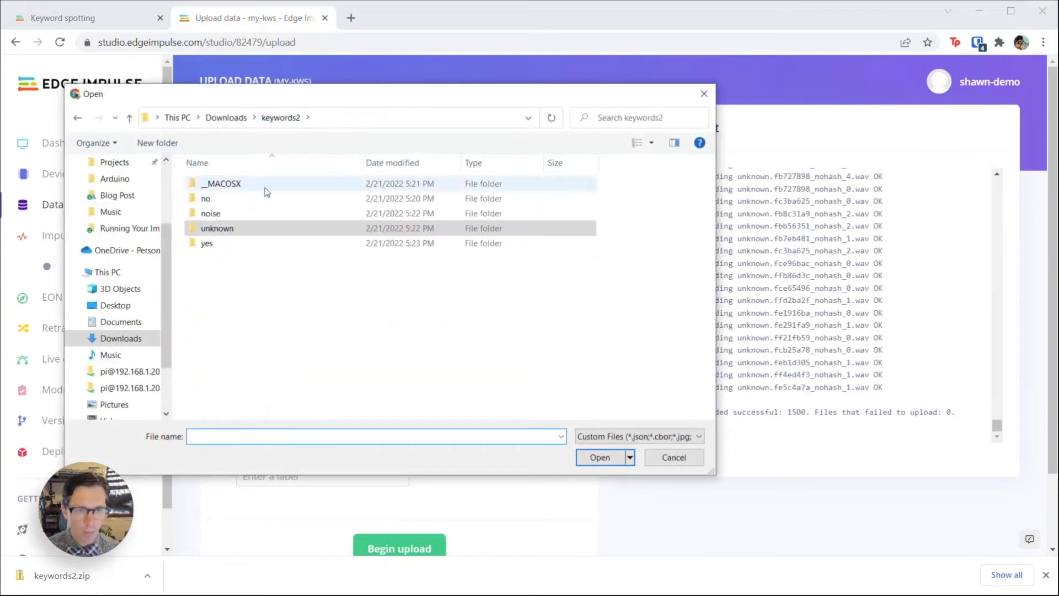
pyautogui.doubleClick(230, 241)
pyautogui.hotkey('ctrl', 'a')
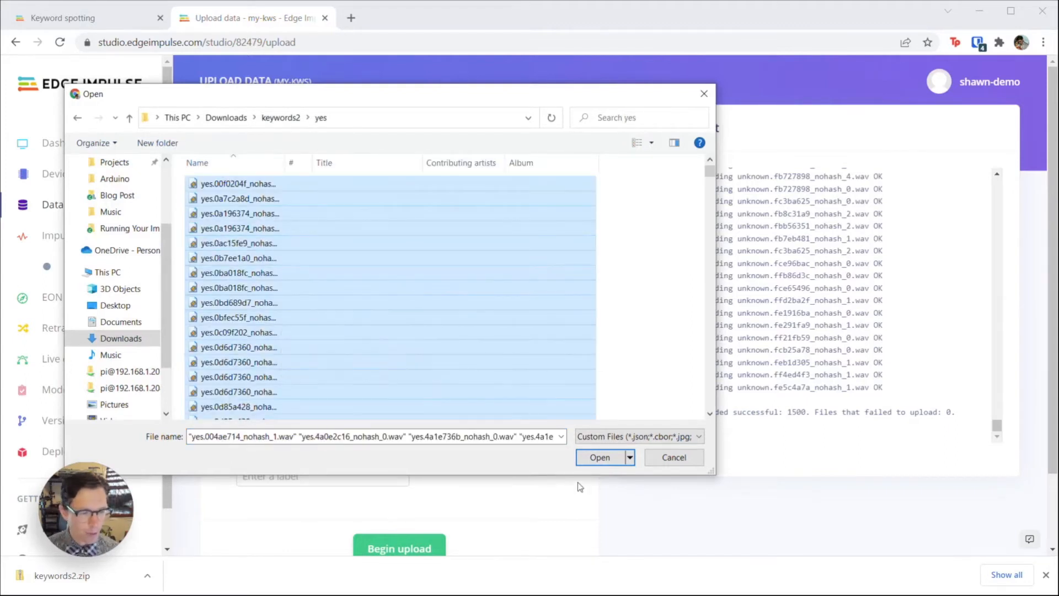
pyautogui.click(600, 459)
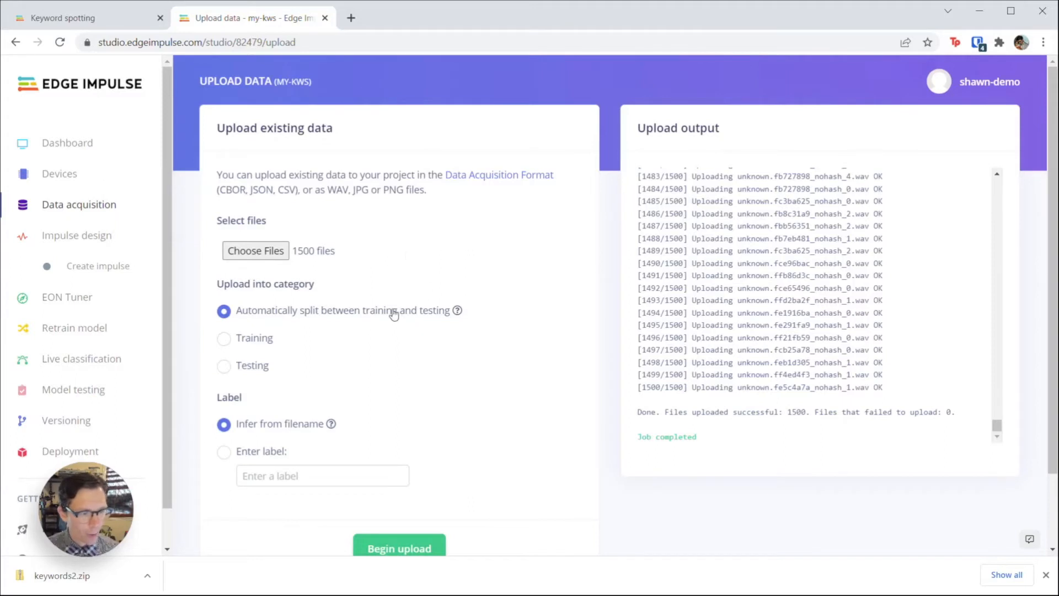
# Step: Upload the yes clips (1495 added, 5 rejected) and return to Data acquisition
pyautogui.click(428, 550)
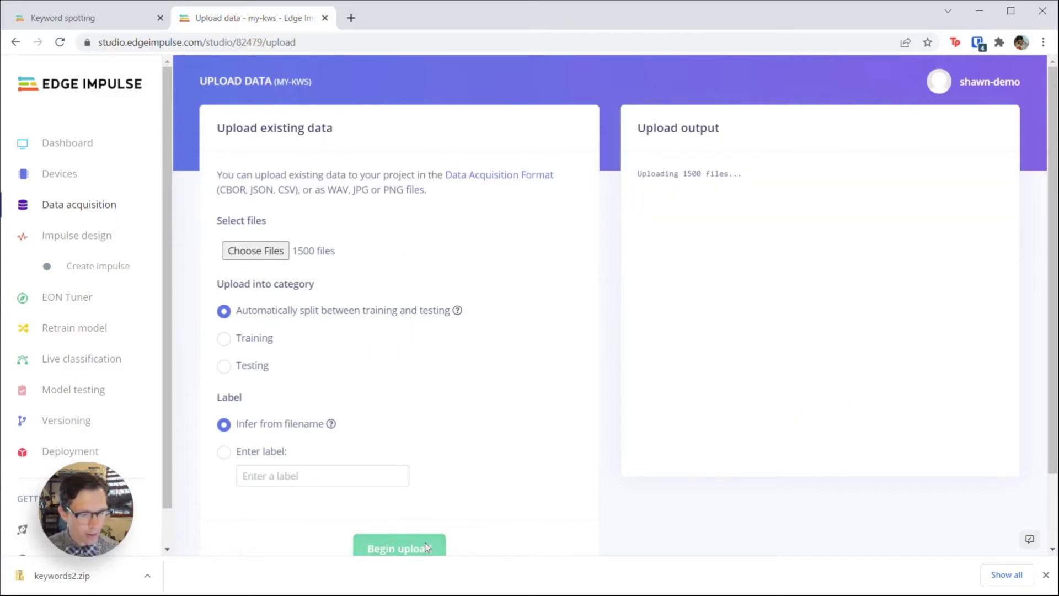
pyautogui.click(1047, 575)
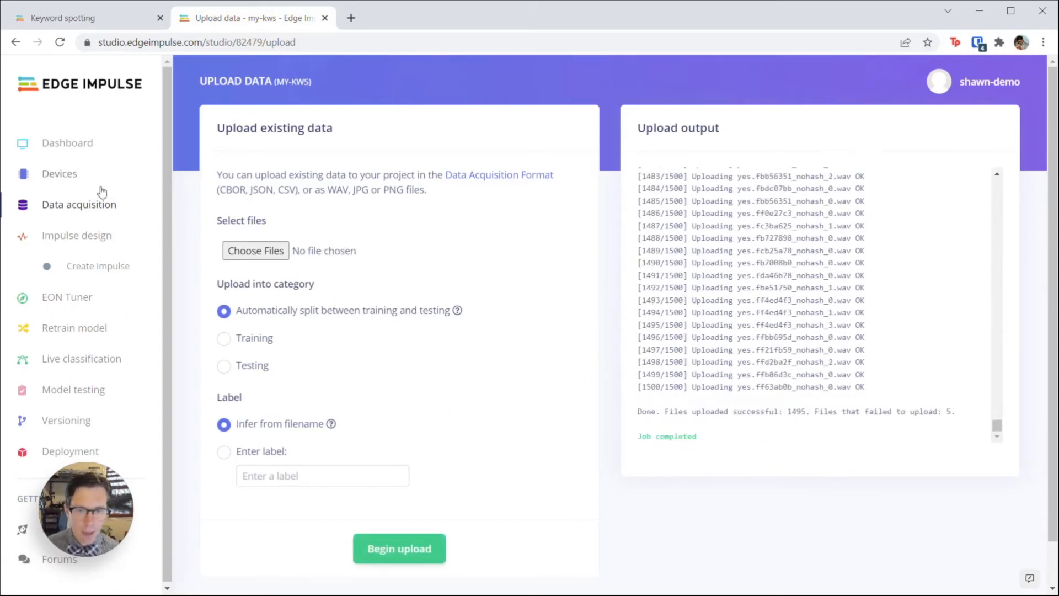
pyautogui.click(94, 208)
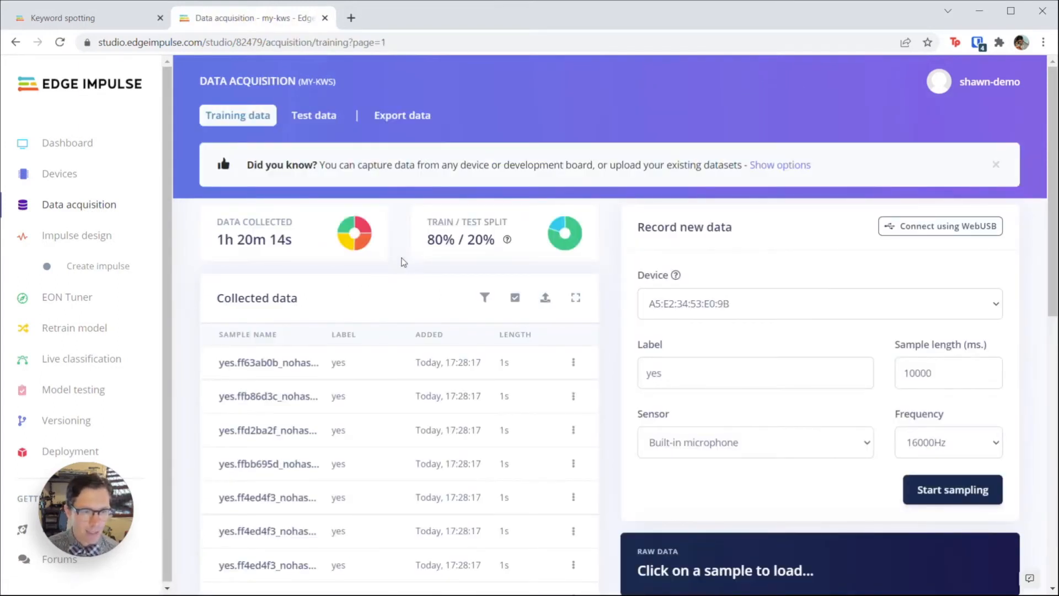
# Step: Filter the Data acquisition list to show only unknown-labelled samples
pyautogui.moveTo(368, 246)
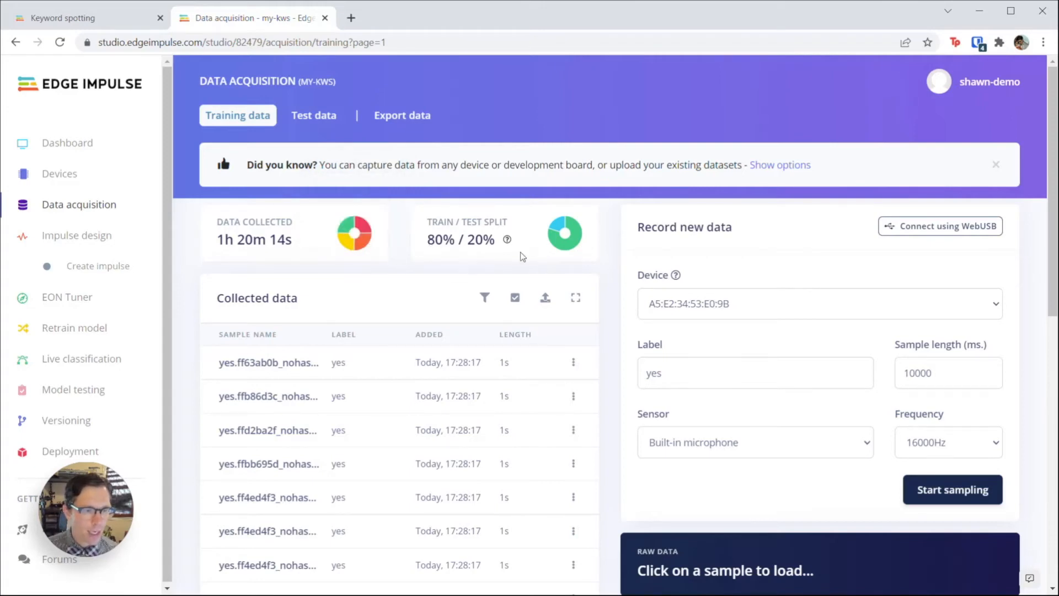
pyautogui.moveTo(559, 246)
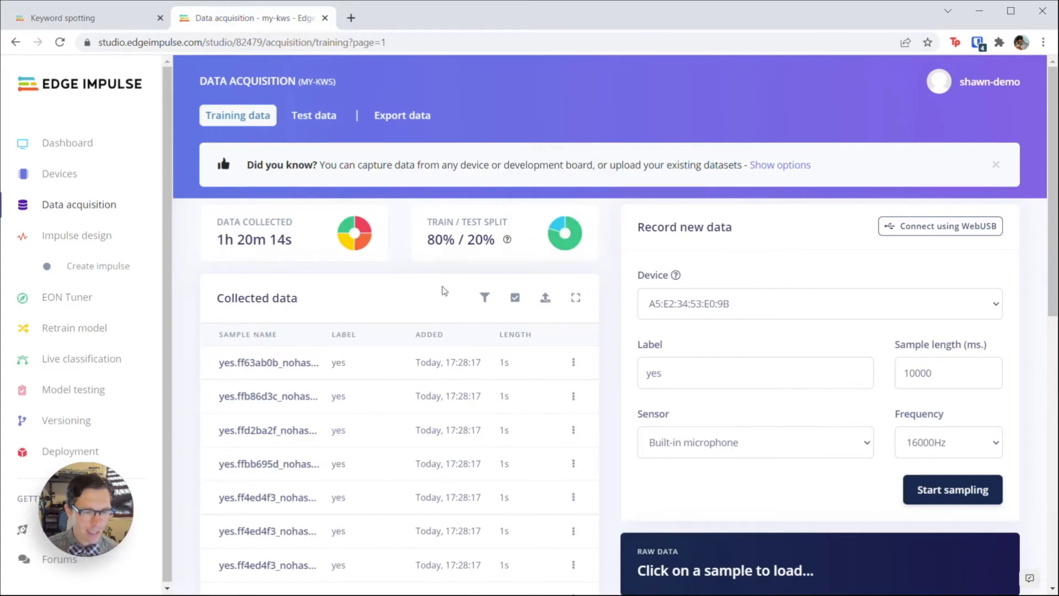
pyautogui.scroll(-3, 444, 293)
pyautogui.click(484, 160)
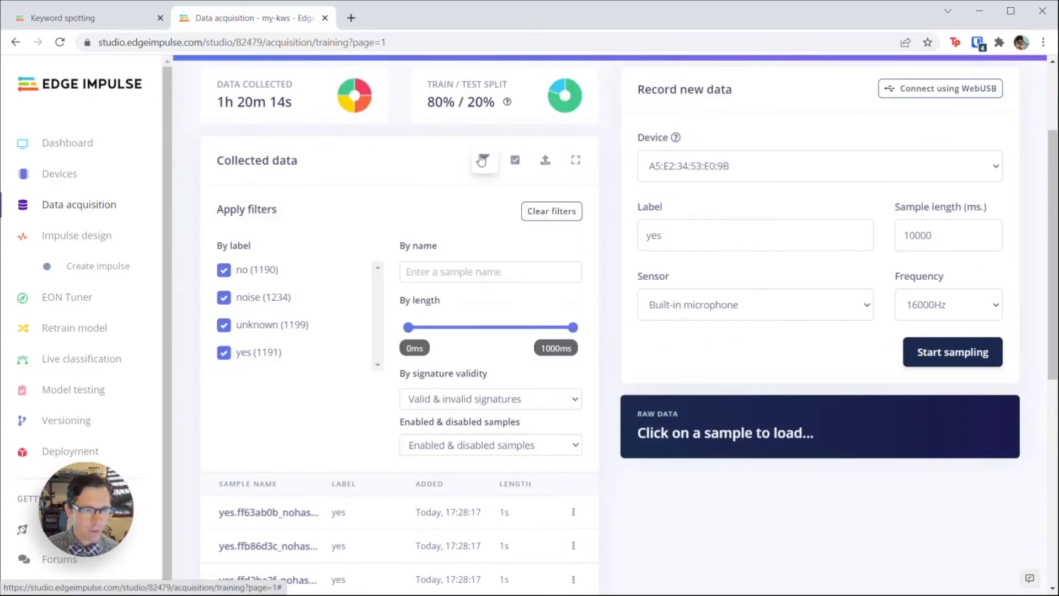
pyautogui.click(223, 301)
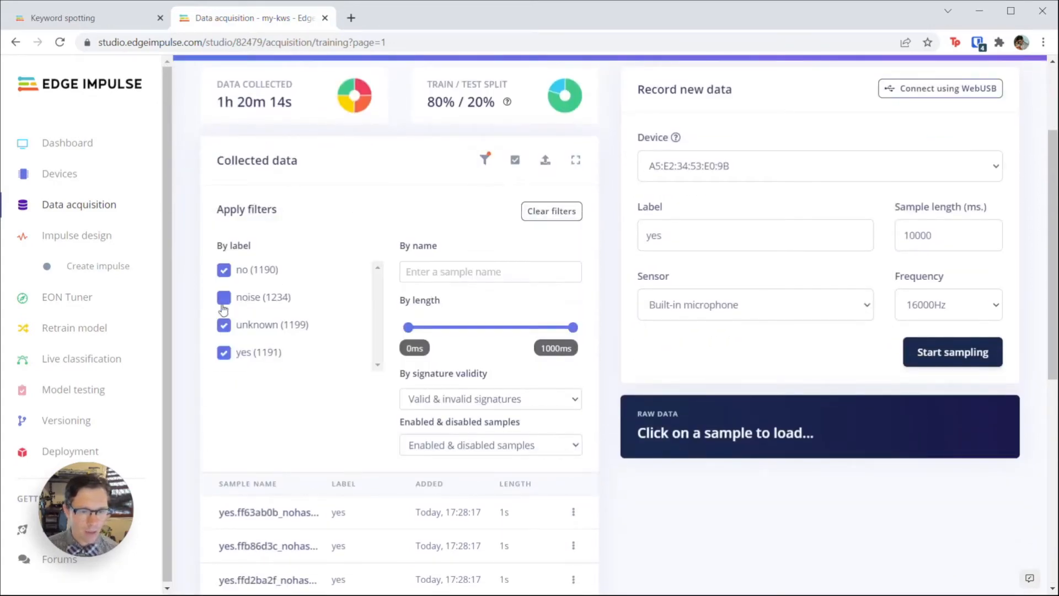
pyautogui.click(234, 351)
pyautogui.click(225, 269)
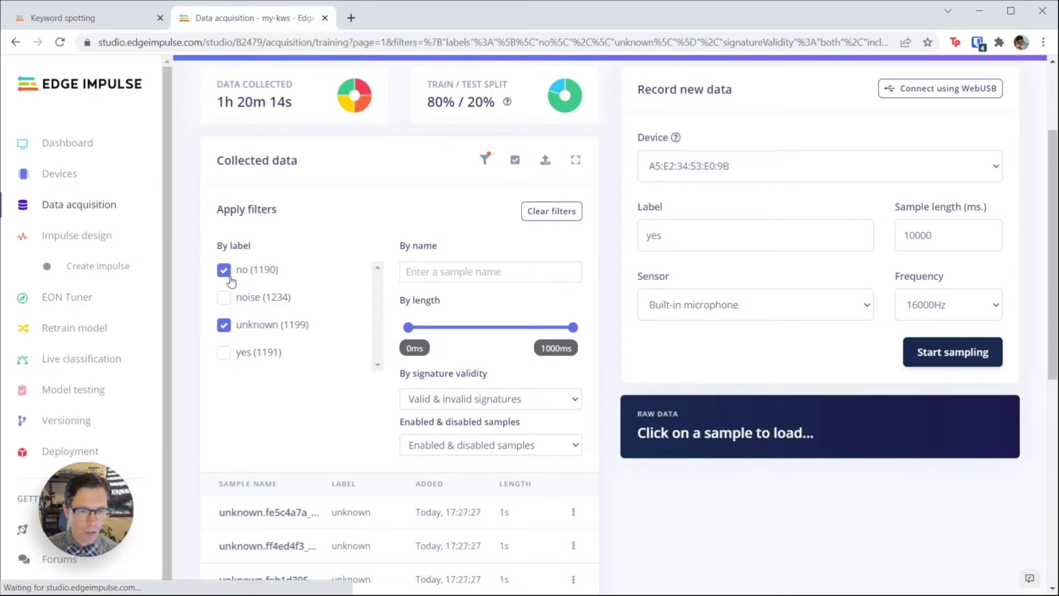
pyautogui.scroll(-5, 331, 220)
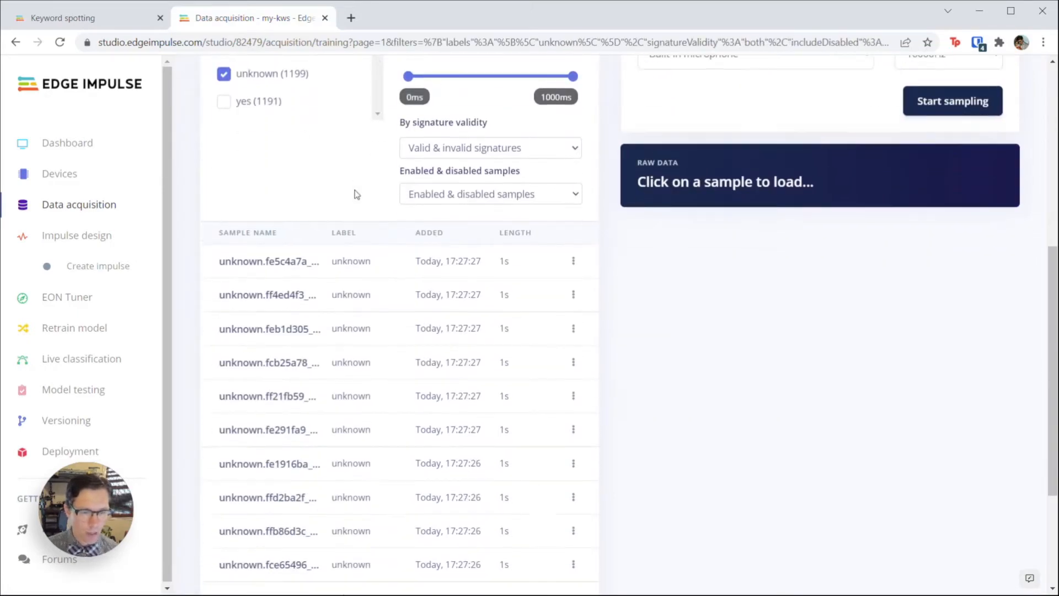
# Step: Play the first unknown sample, then go to the Impulse design page
pyautogui.click(288, 239)
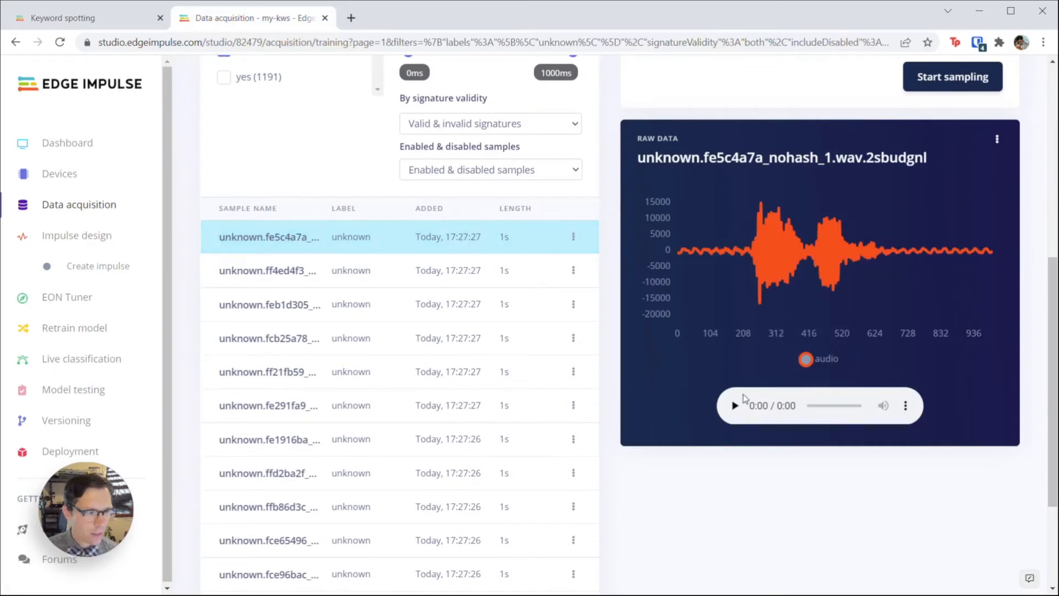
pyautogui.click(740, 408)
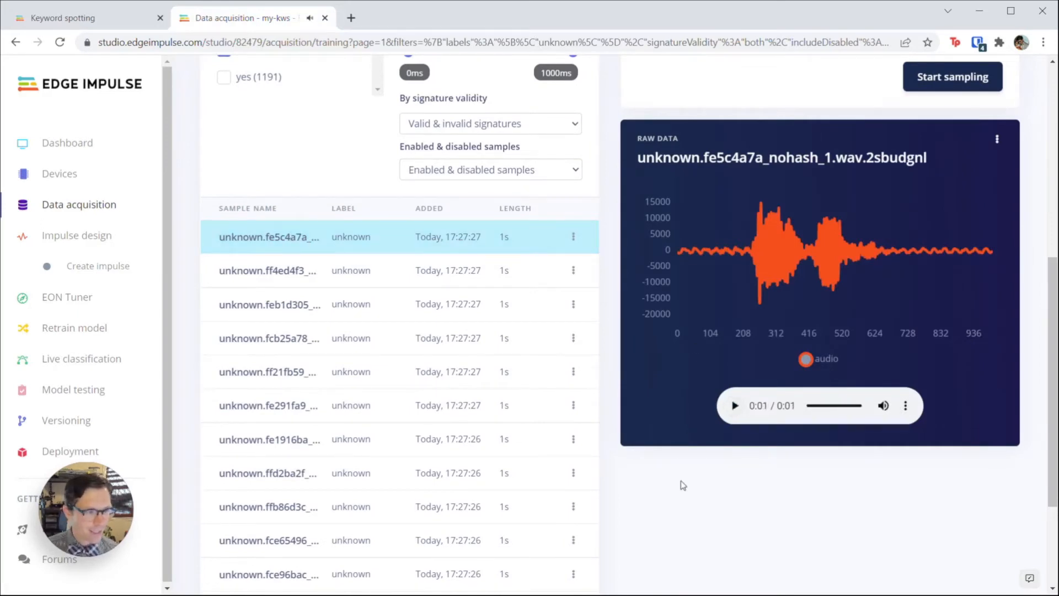
pyautogui.scroll(6, 685, 481)
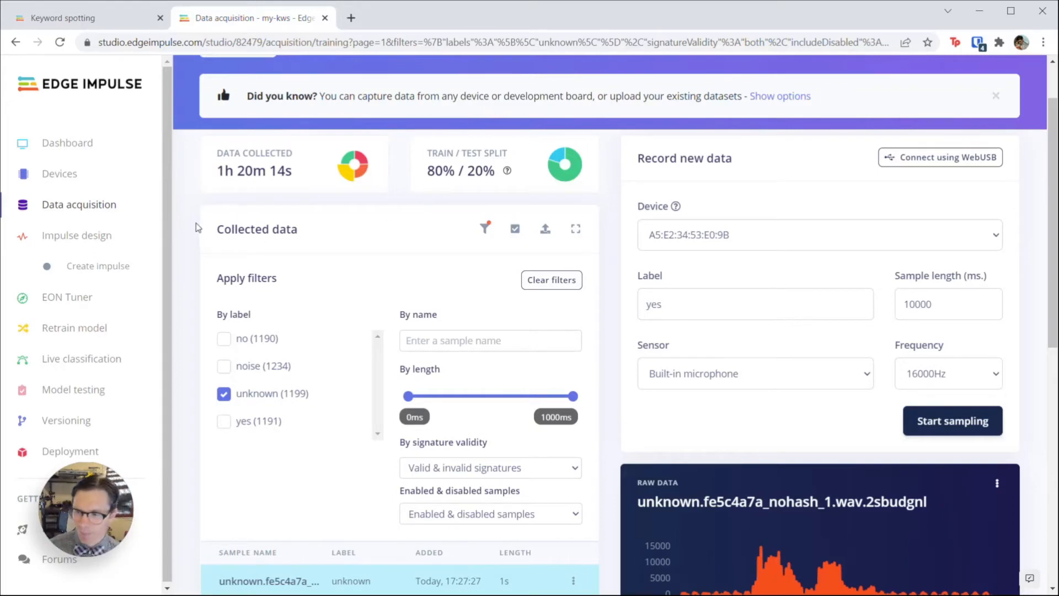
pyautogui.click(87, 236)
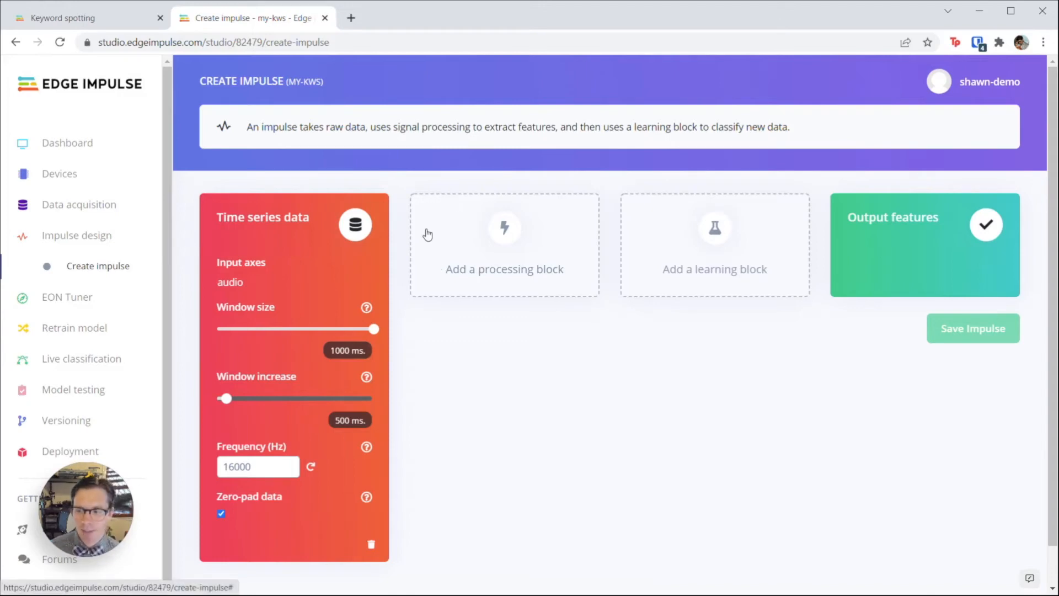
# Step: Add an Audio (MFCC) processing block named MFCC to the impulse
pyautogui.click(466, 268)
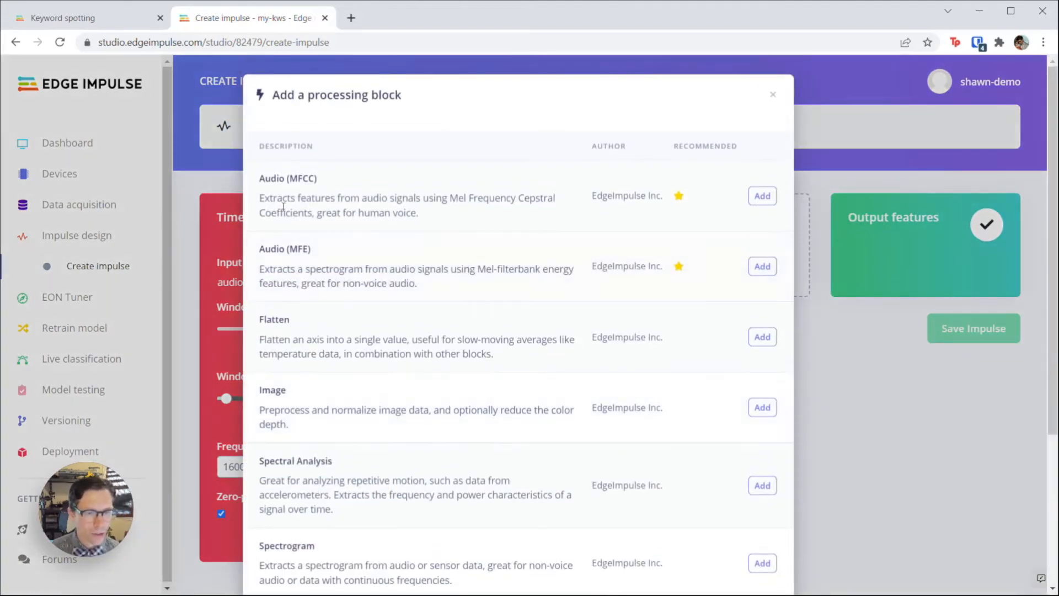
pyautogui.moveTo(290, 178); pyautogui.dragTo(317, 180)
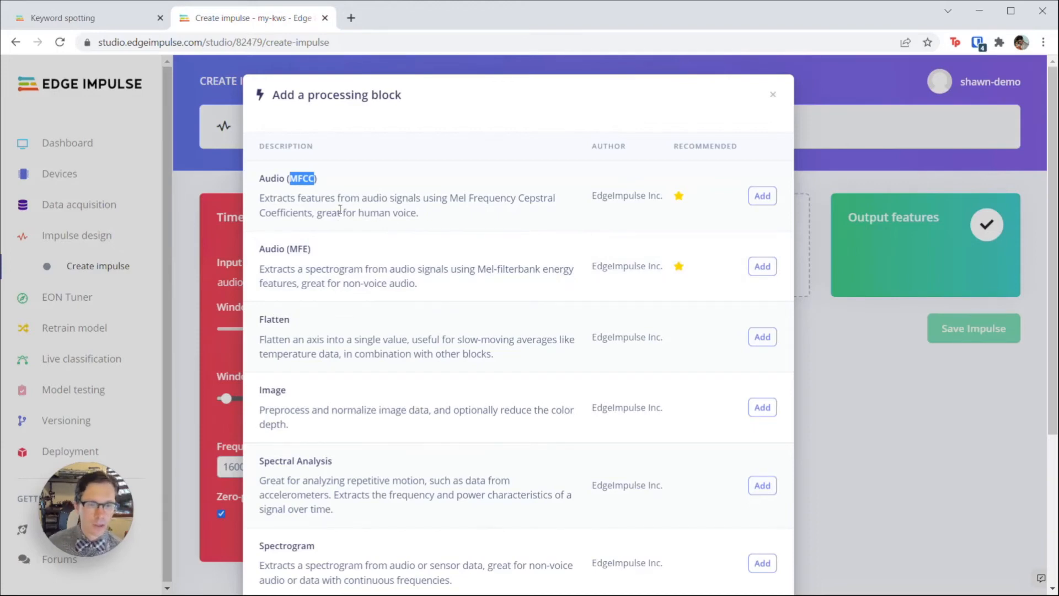
pyautogui.click(762, 196)
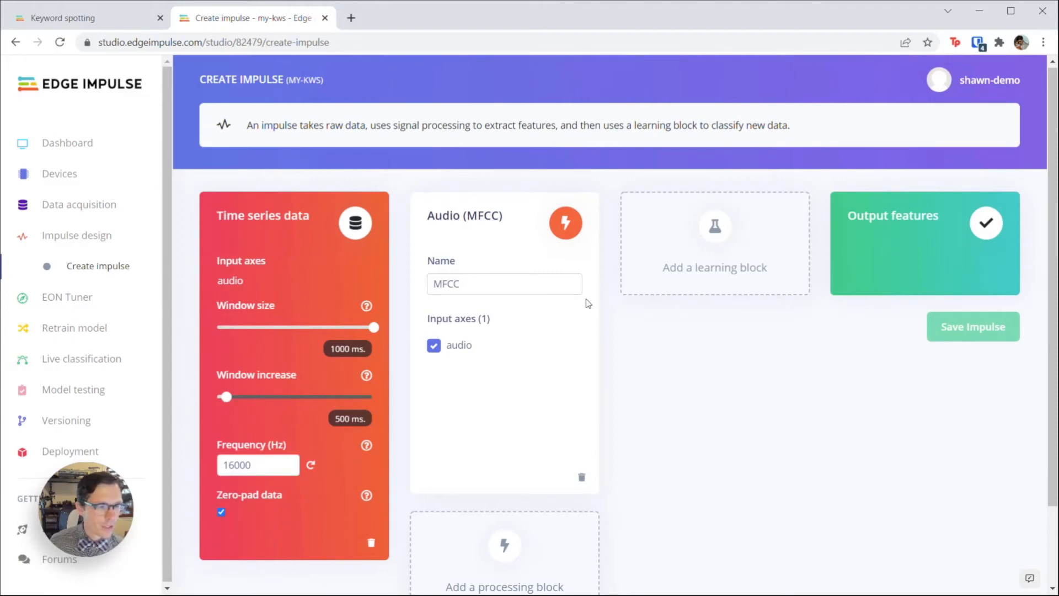
pyautogui.click(658, 266)
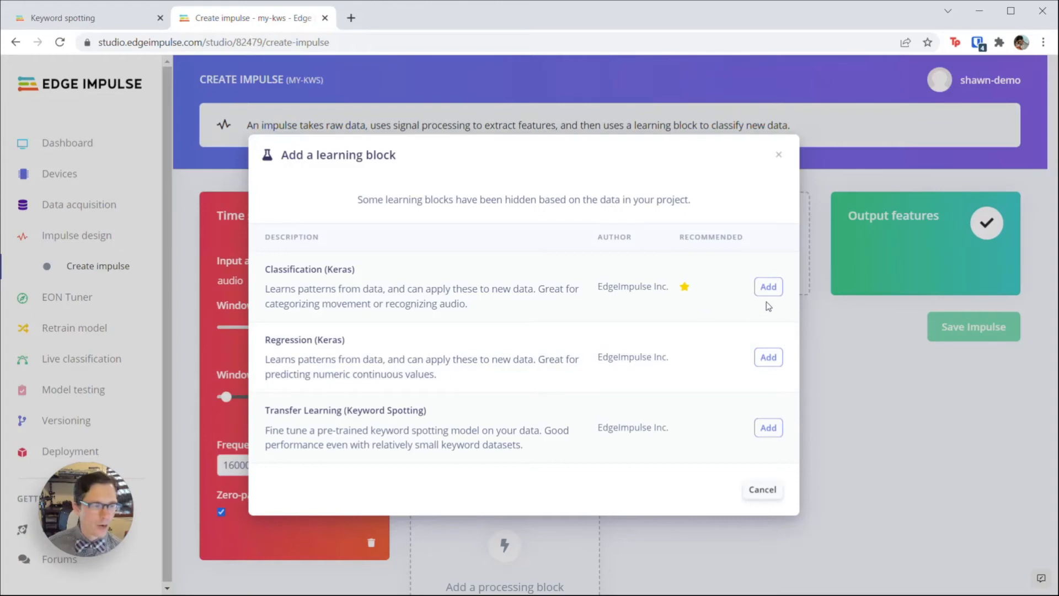
# Step: Add the Classification (Keras) block with outputs no, noise, unknown, yes and save the impulse
pyautogui.click(768, 287)
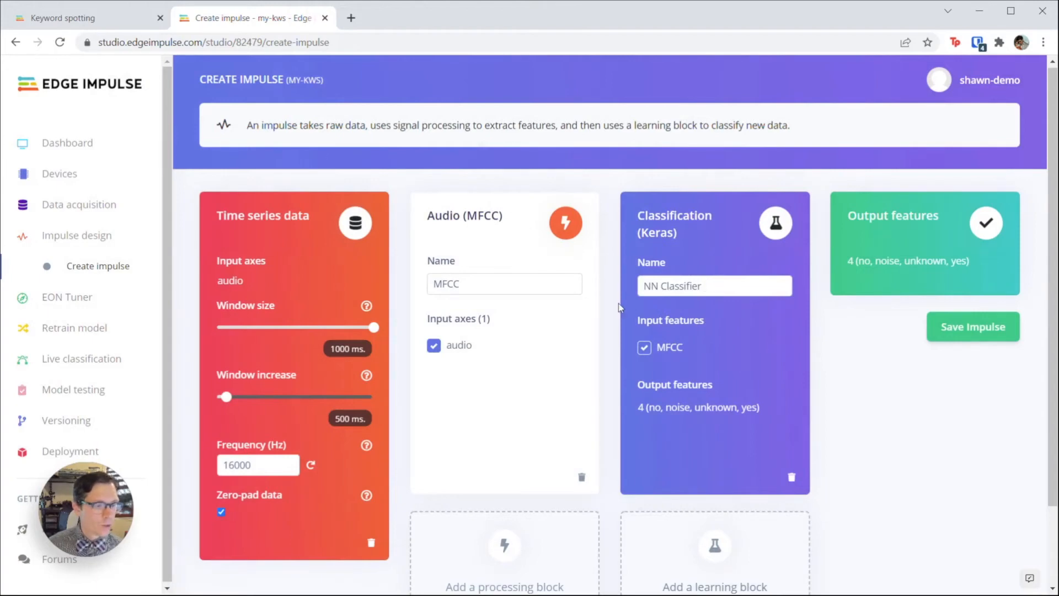
pyautogui.click(954, 330)
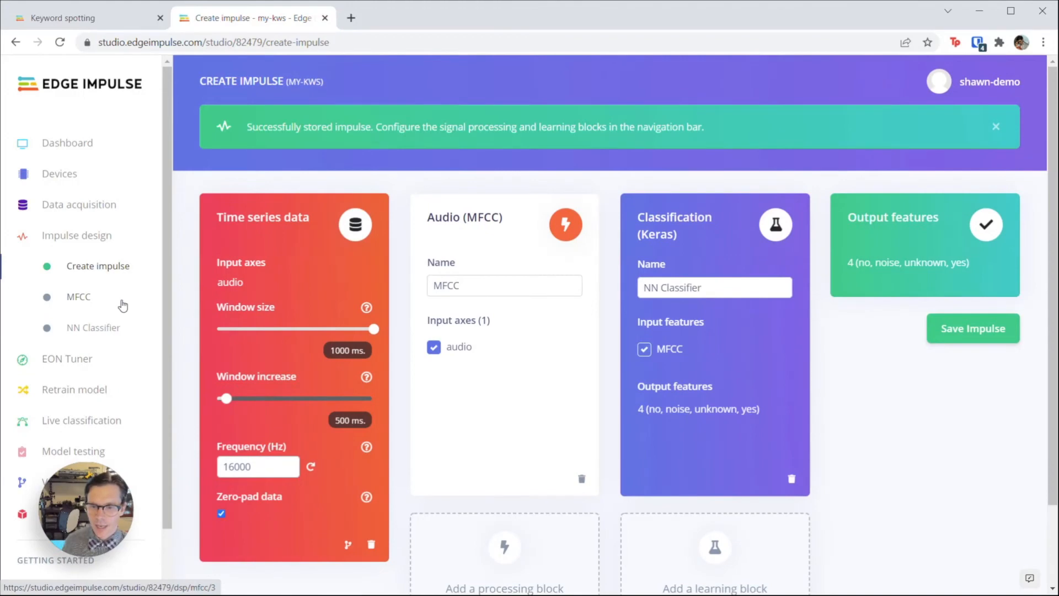
pyautogui.click(86, 298)
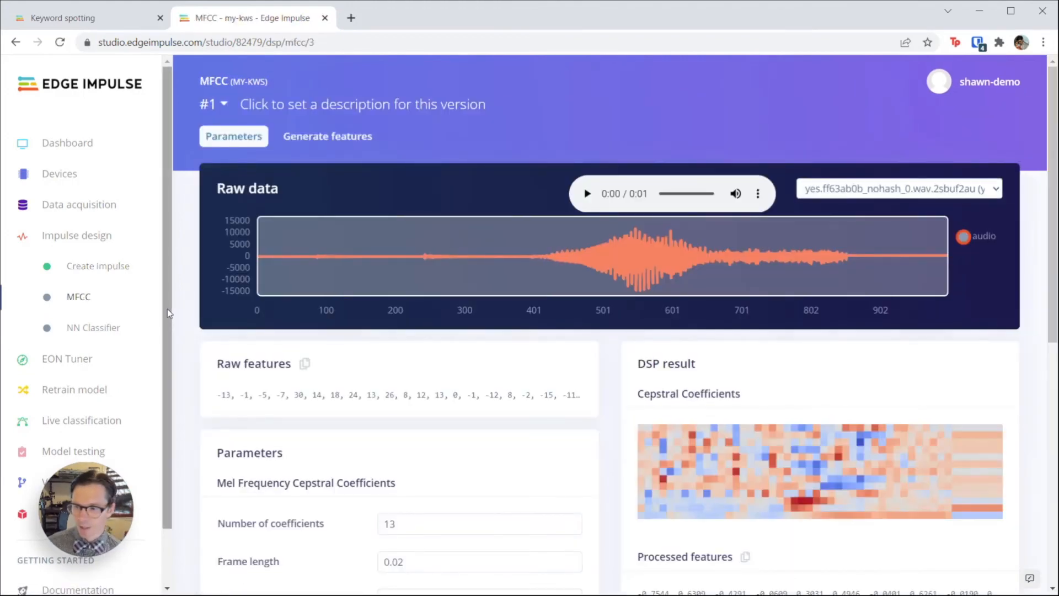
# Step: Preview the MFCC features of a different 'yes' training sample
pyautogui.scroll(-3, 210, 265)
pyautogui.scroll(3, 225, 243)
pyautogui.click(899, 188)
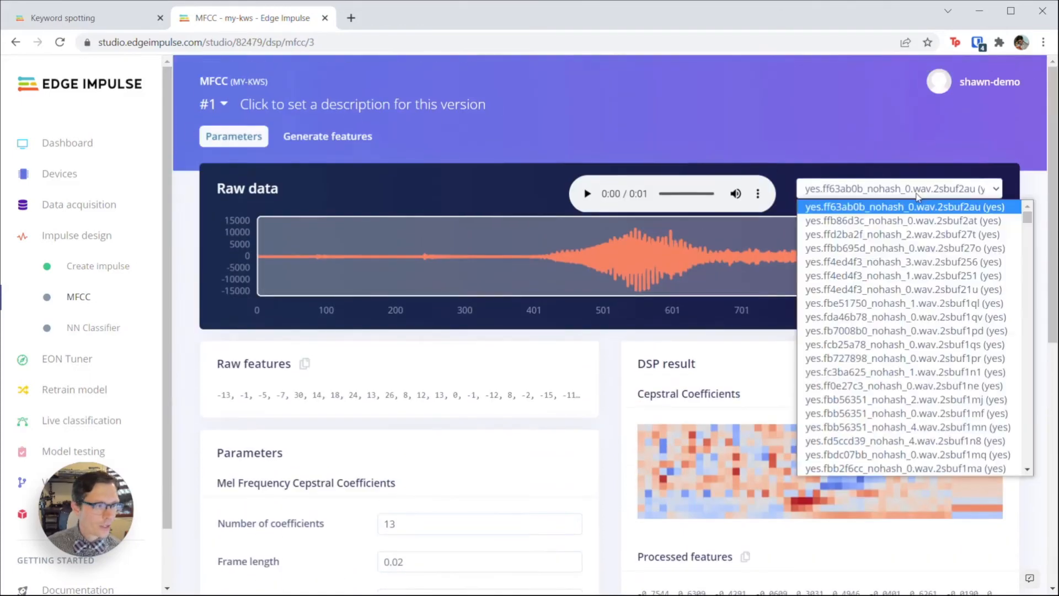
pyautogui.click(878, 293)
# Step: Save the default MFCC parameters and bring up feature generation for the training set
pyautogui.scroll(-1, 658, 392)
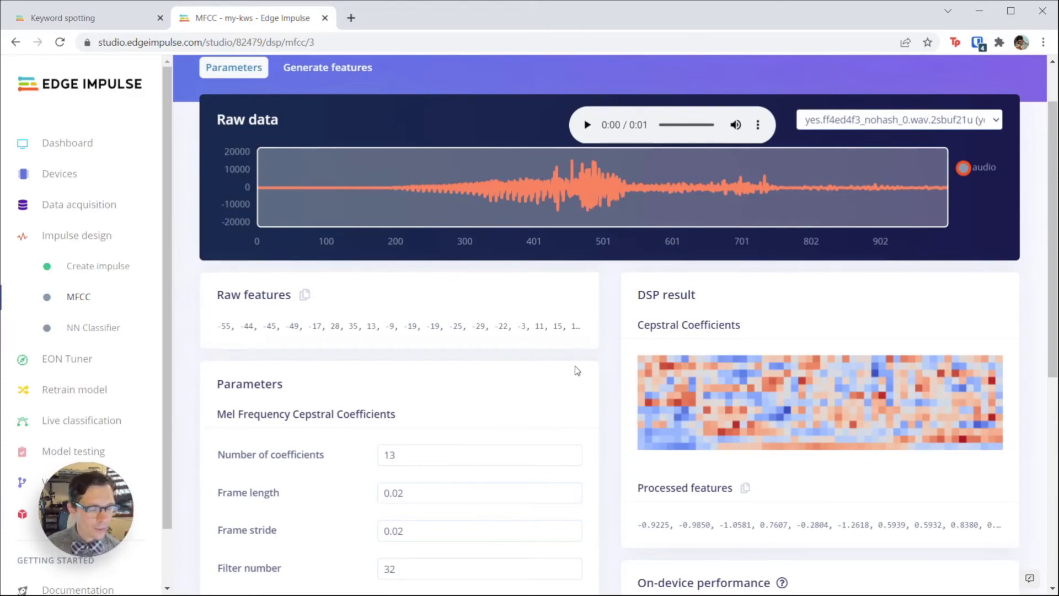
pyautogui.scroll(-4, 574, 365)
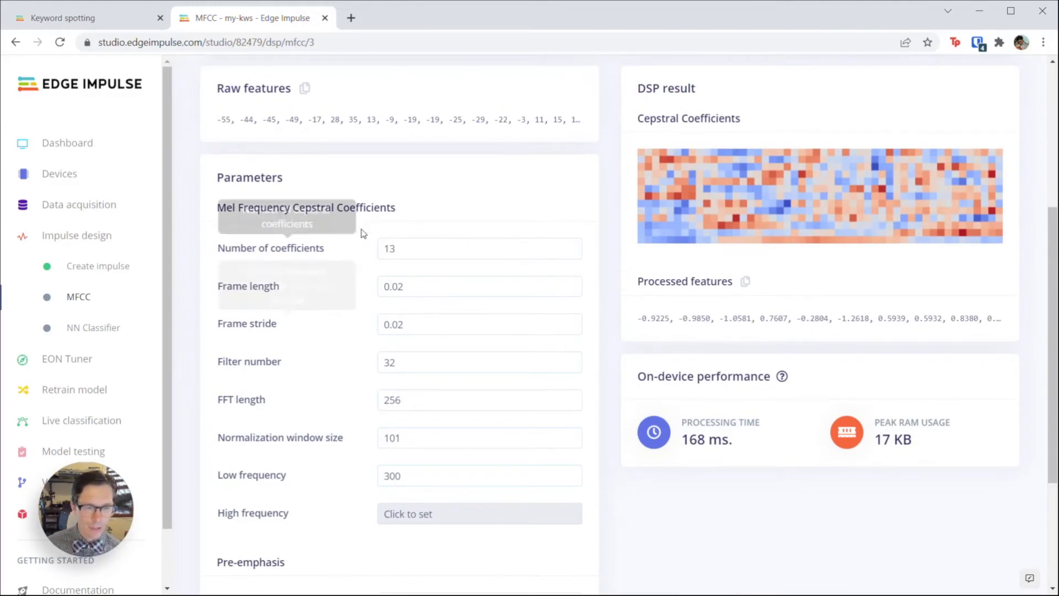
pyautogui.scroll(3, 440, 203)
pyautogui.scroll(-5, 514, 360)
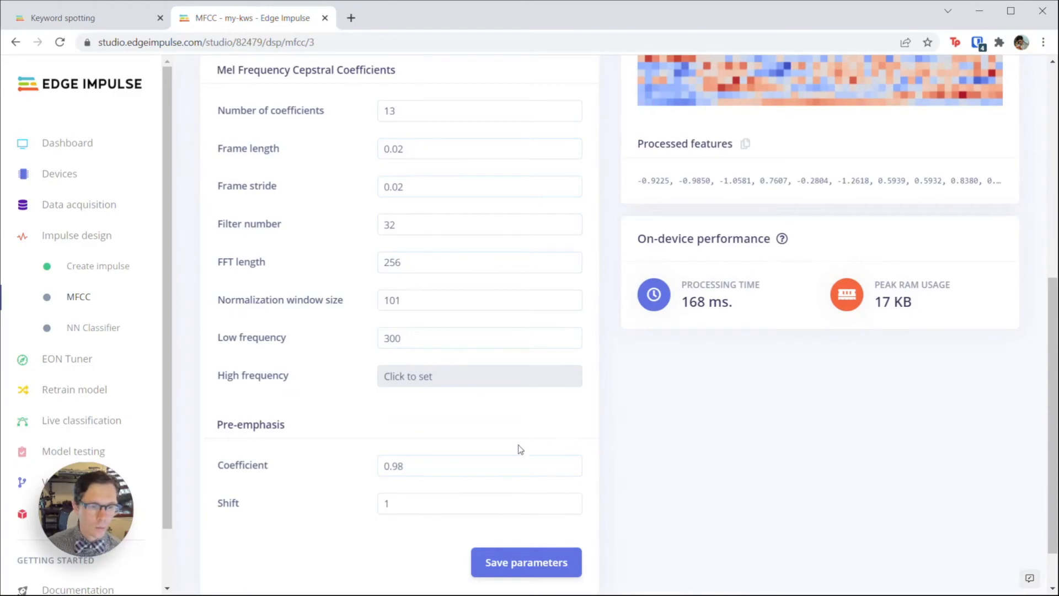
pyautogui.scroll(3, 518, 425)
pyautogui.scroll(-4, 518, 427)
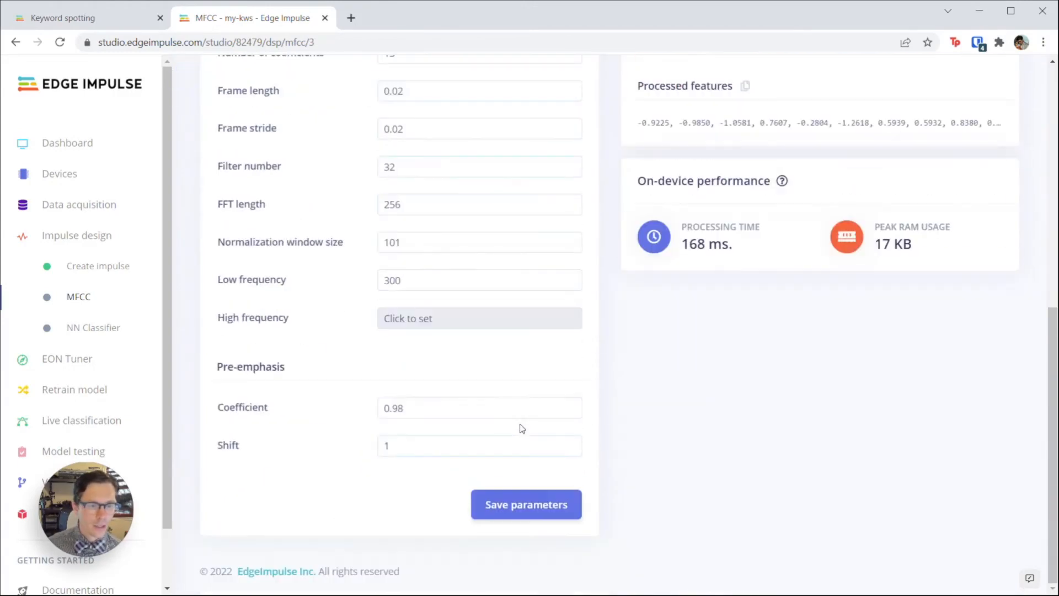
pyautogui.click(520, 518)
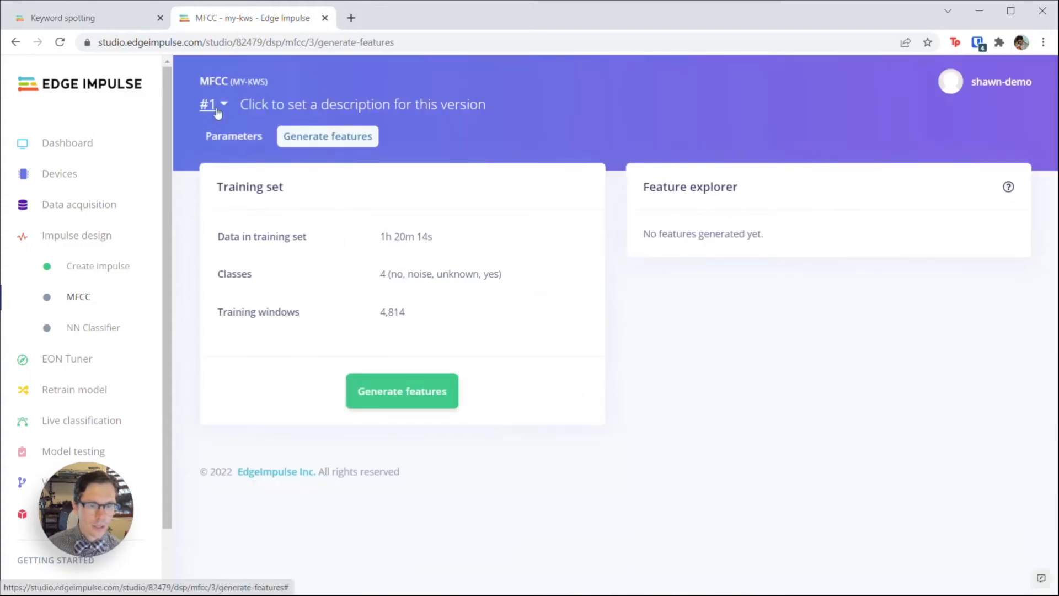
pyautogui.click(400, 400)
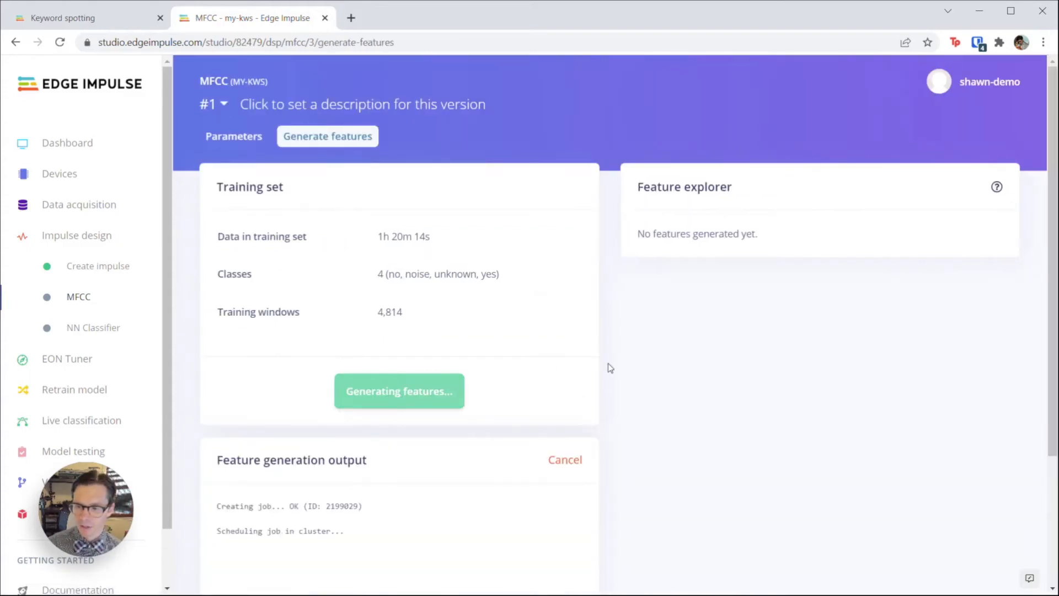
# Step: Start generating MFCC features for the 4,814 training windows
pyautogui.scroll(-3, 608, 363)
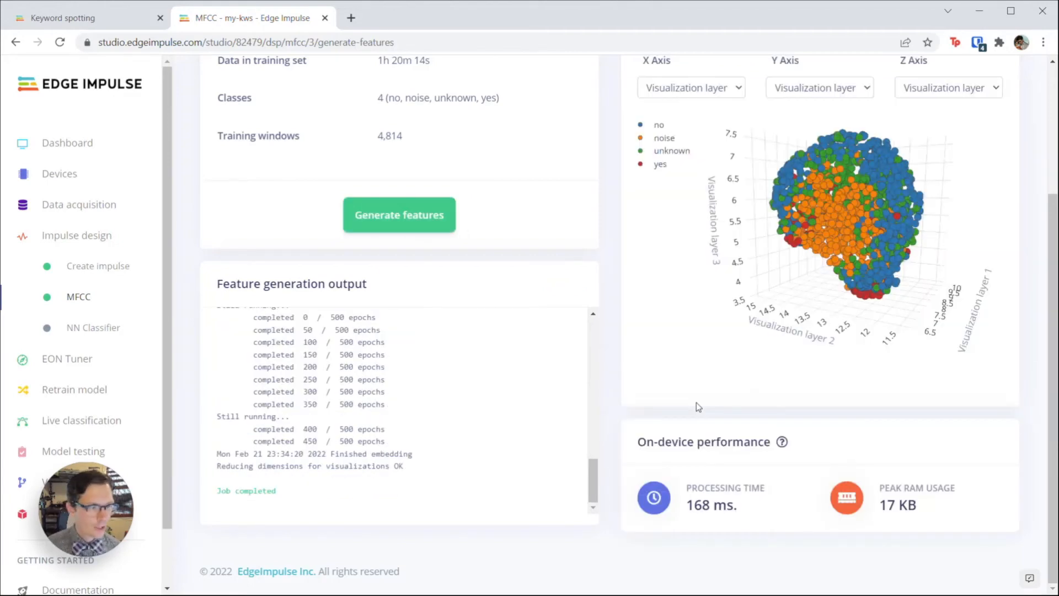
# Step: Rotate the 3-D Feature explorer to compare the no, noise, unknown and yes clusters
pyautogui.scroll(3, 750, 406)
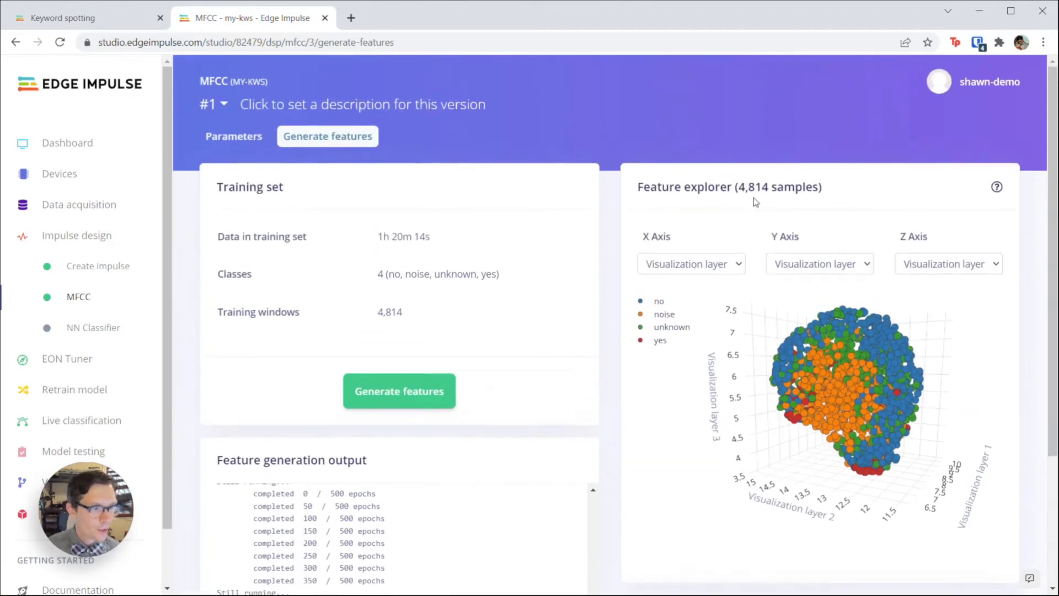
pyautogui.moveTo(962, 401)
pyautogui.mouseDown()
pyautogui.moveTo(864, 473)
pyautogui.moveTo(948, 376)
pyautogui.moveTo(958, 399)
pyautogui.mouseUp()
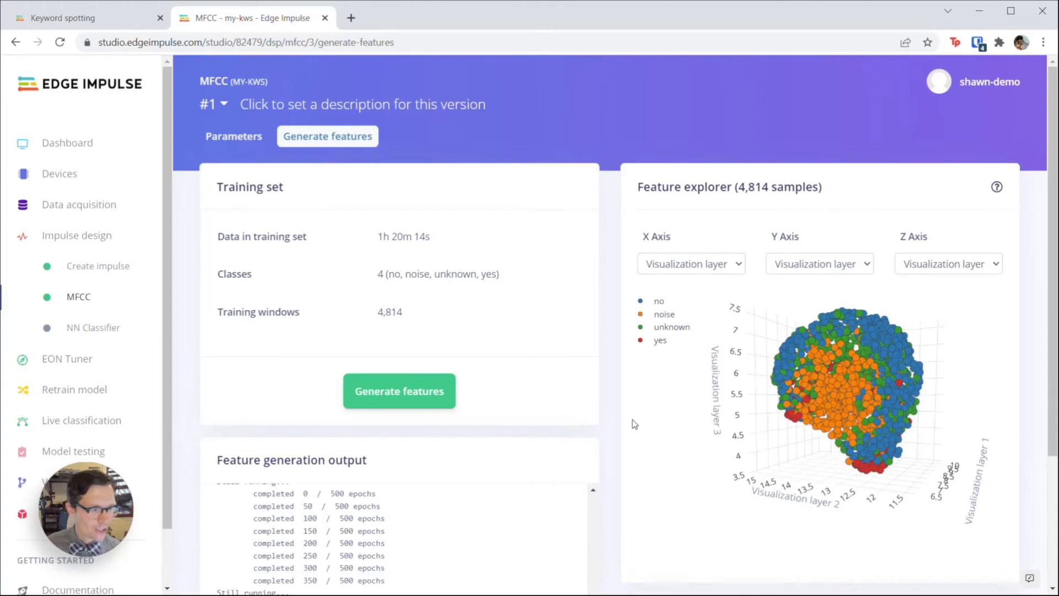
pyautogui.moveTo(818, 472); pyautogui.dragTo(791, 435)
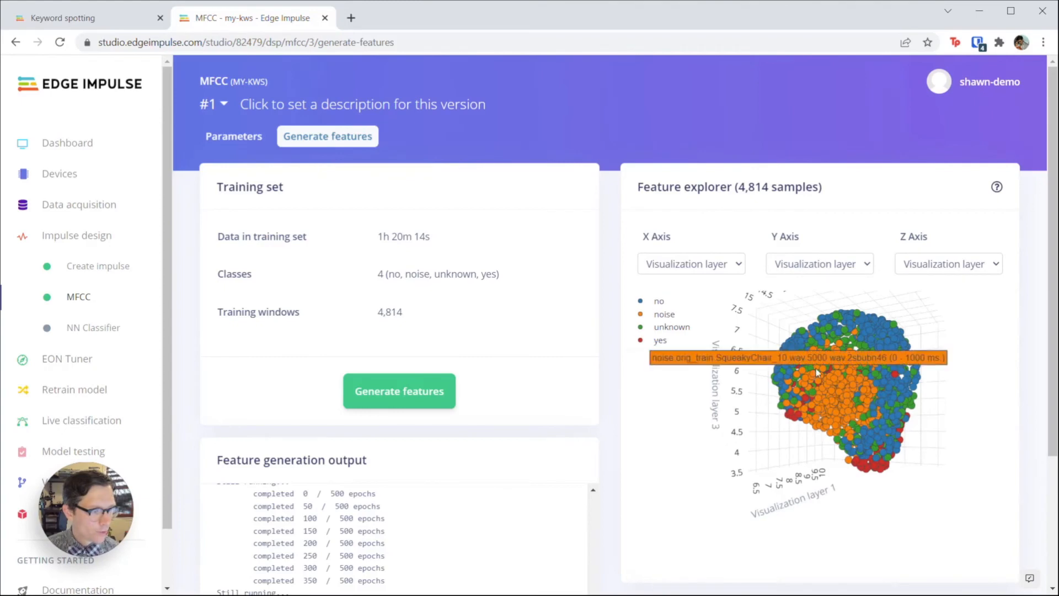
pyautogui.moveTo(850, 495); pyautogui.dragTo(893, 518)
pyautogui.moveTo(770, 500); pyautogui.dragTo(942, 500)
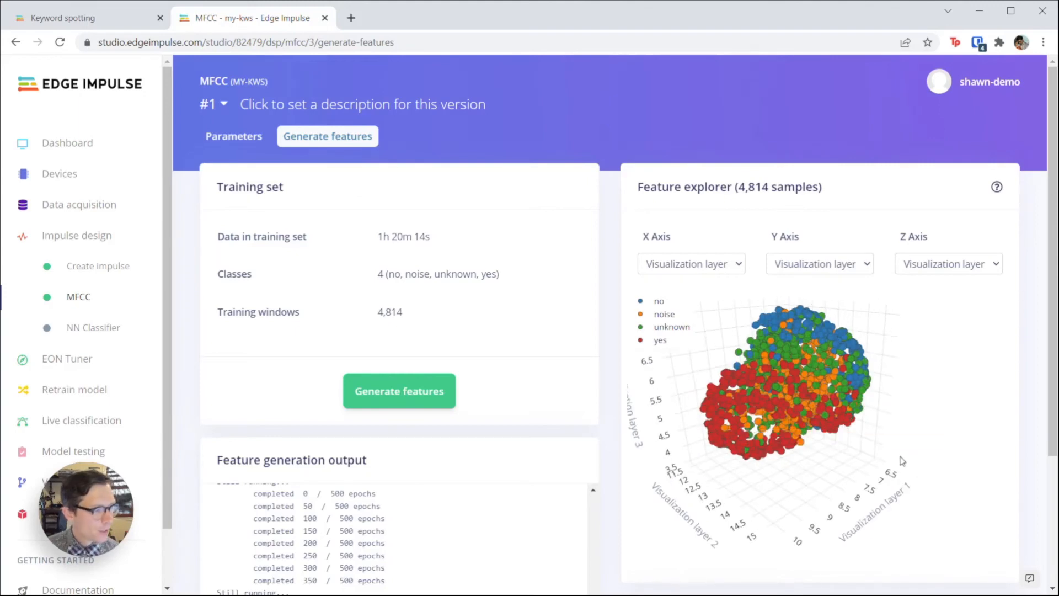
pyautogui.moveTo(896, 460); pyautogui.dragTo(790, 438)
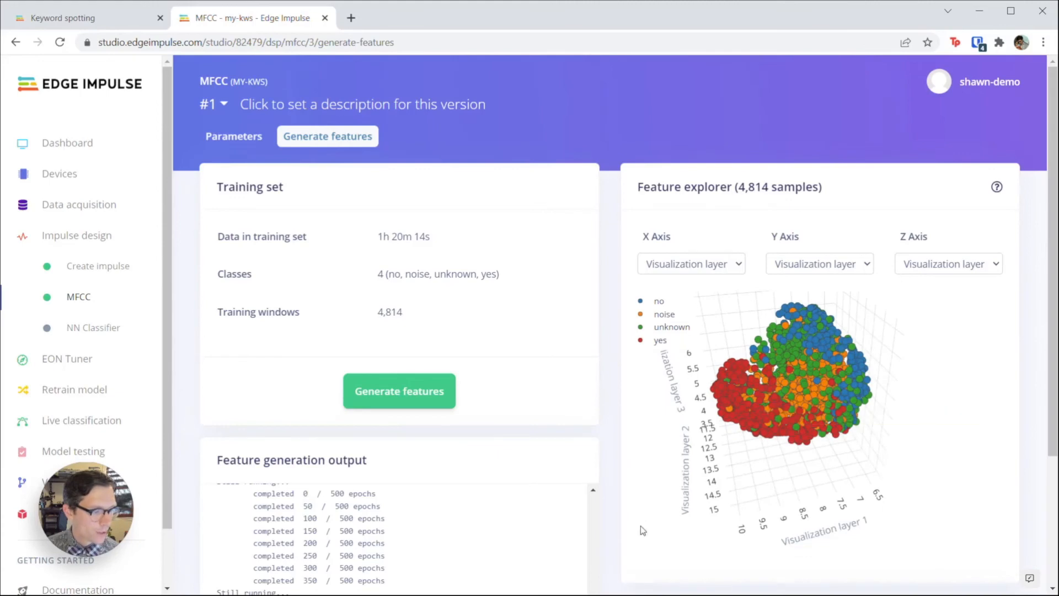
pyautogui.moveTo(740, 478); pyautogui.dragTo(788, 473)
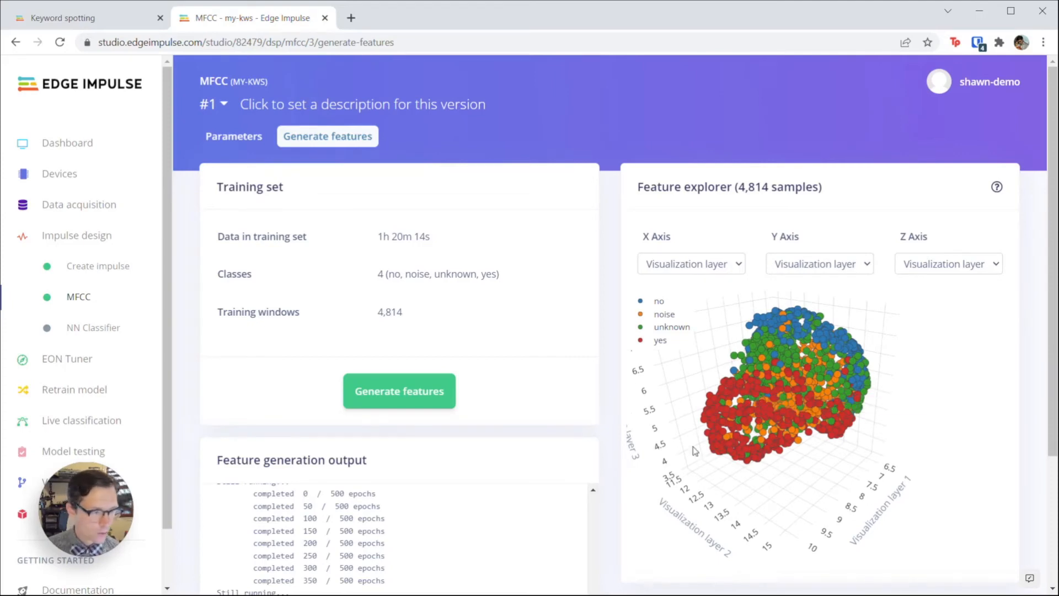
pyautogui.moveTo(914, 461); pyautogui.dragTo(701, 373)
pyautogui.moveTo(893, 503); pyautogui.dragTo(854, 478)
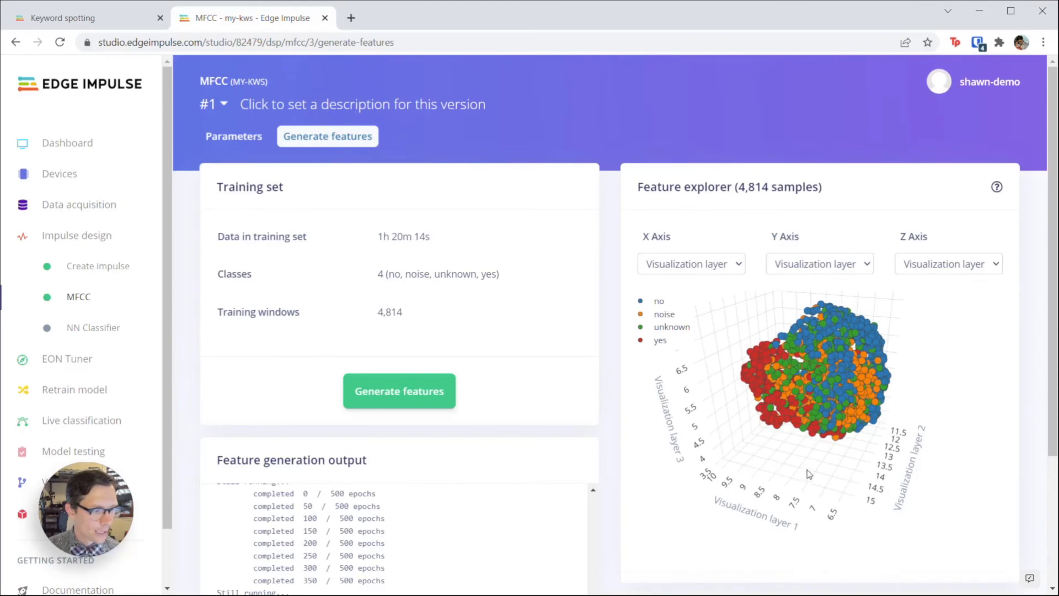
# Step: Train the NN Classifier for 100 cycles, reaching 89.5% validation accuracy and 0.32 loss
pyautogui.click(101, 333)
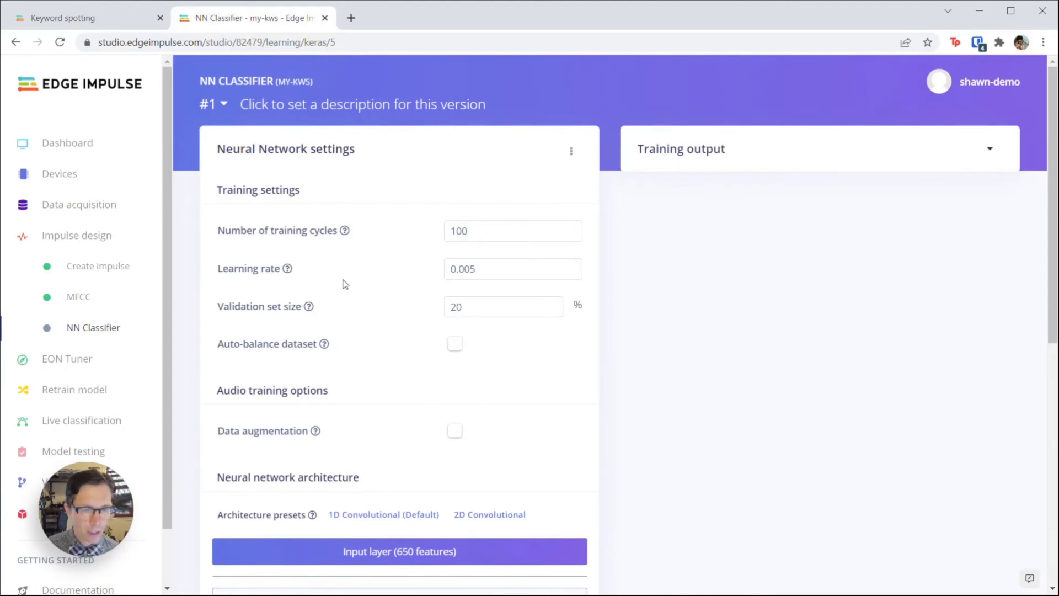
pyautogui.scroll(-3, 350, 287)
pyautogui.scroll(-2, 478, 245)
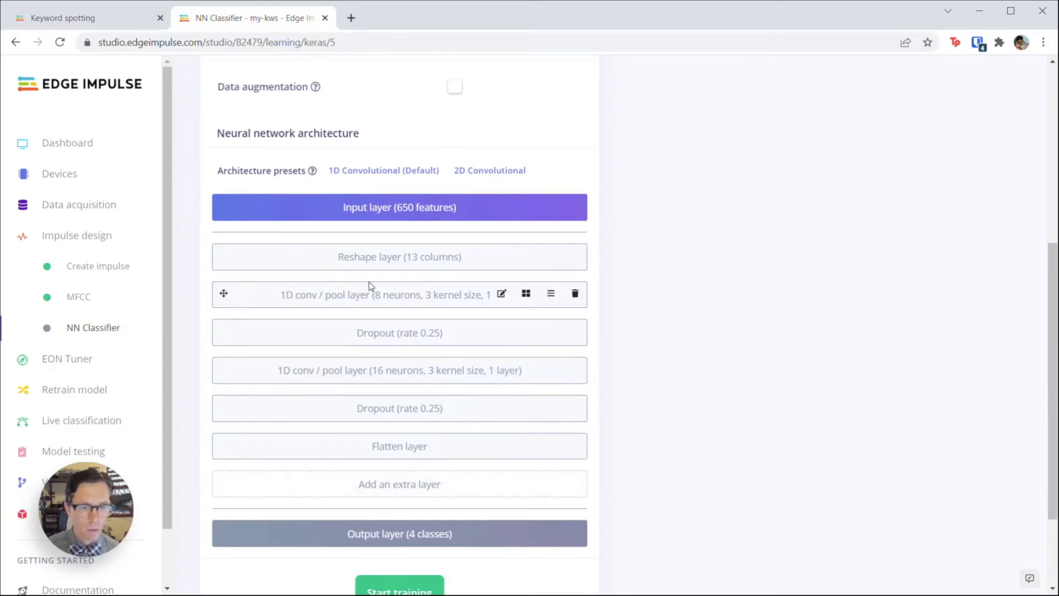
pyautogui.scroll(-2, 275, 219)
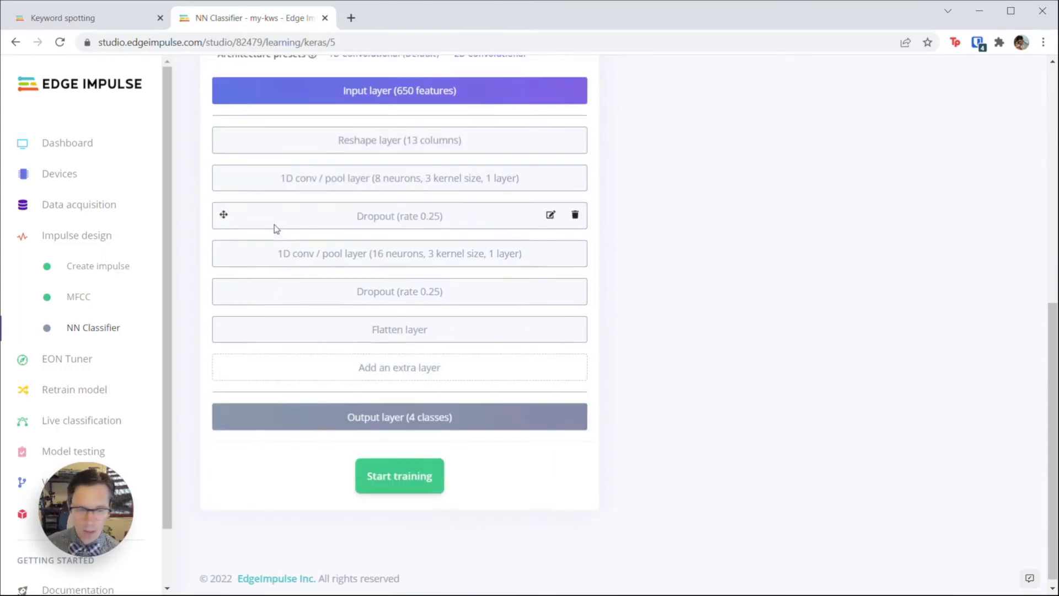
pyautogui.click(385, 471)
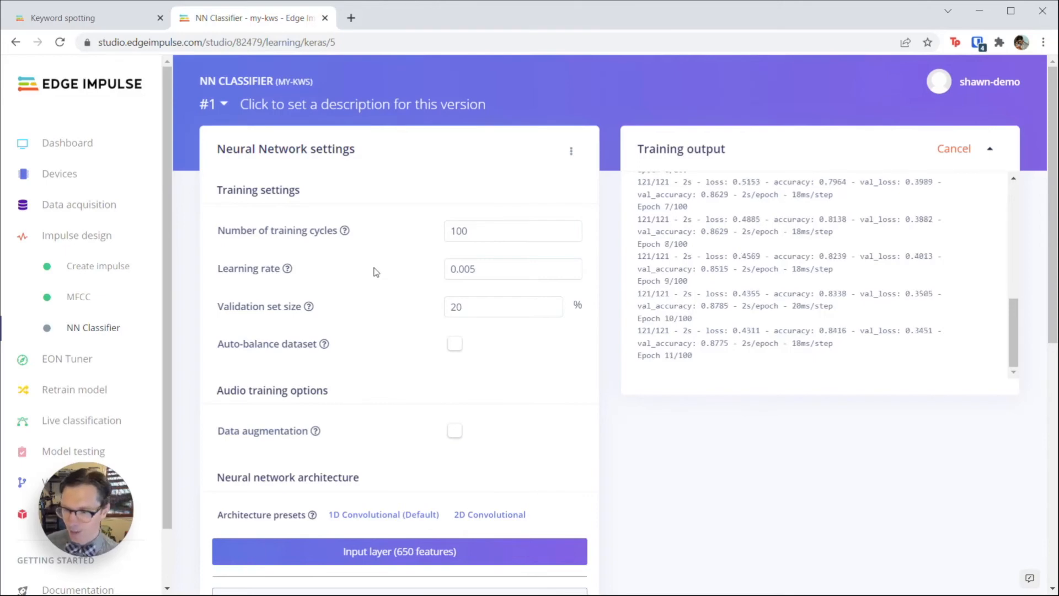
pyautogui.scroll(-2, 260, 327)
pyautogui.scroll(2, 261, 314)
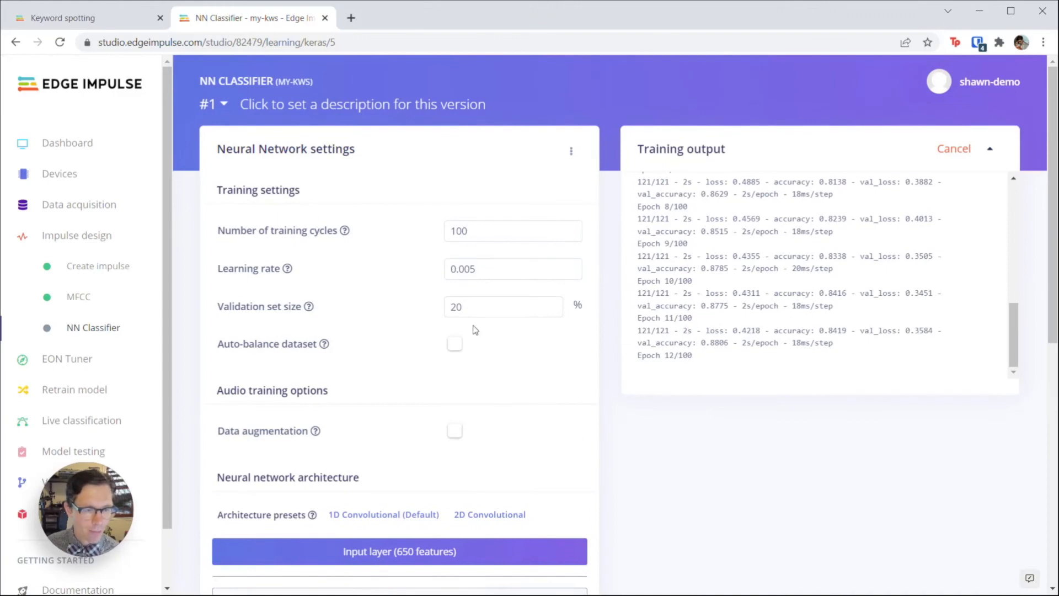
pyautogui.scroll(-2, 476, 330)
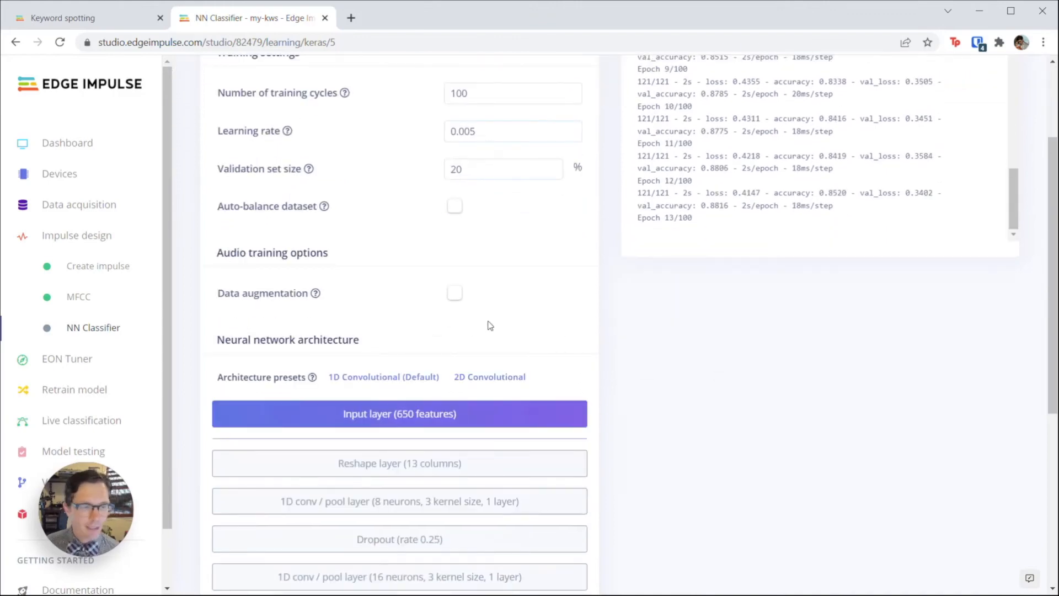
pyautogui.scroll(2, 593, 257)
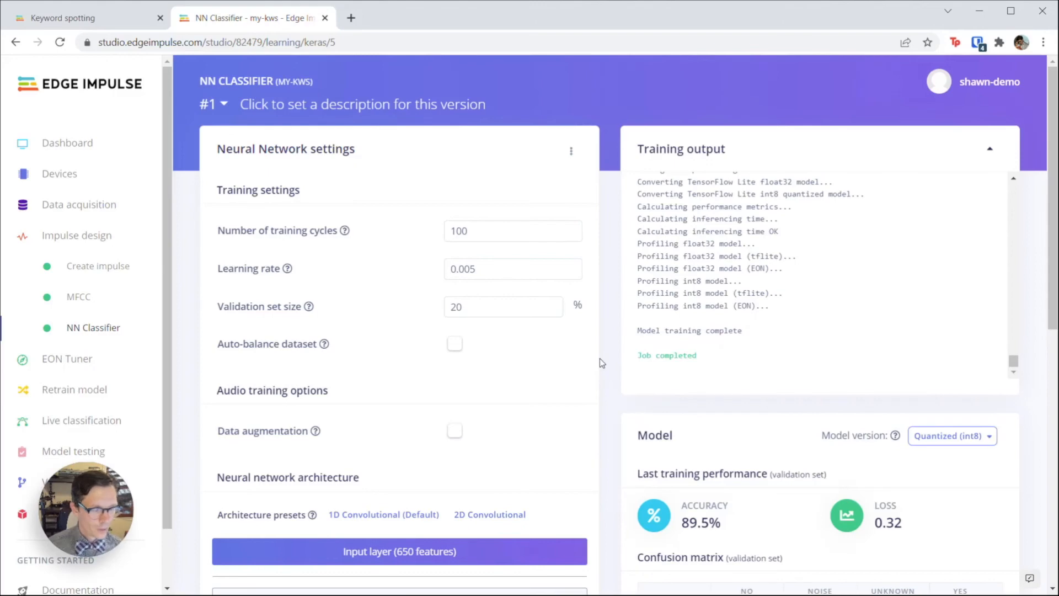
pyautogui.scroll(-5, 624, 353)
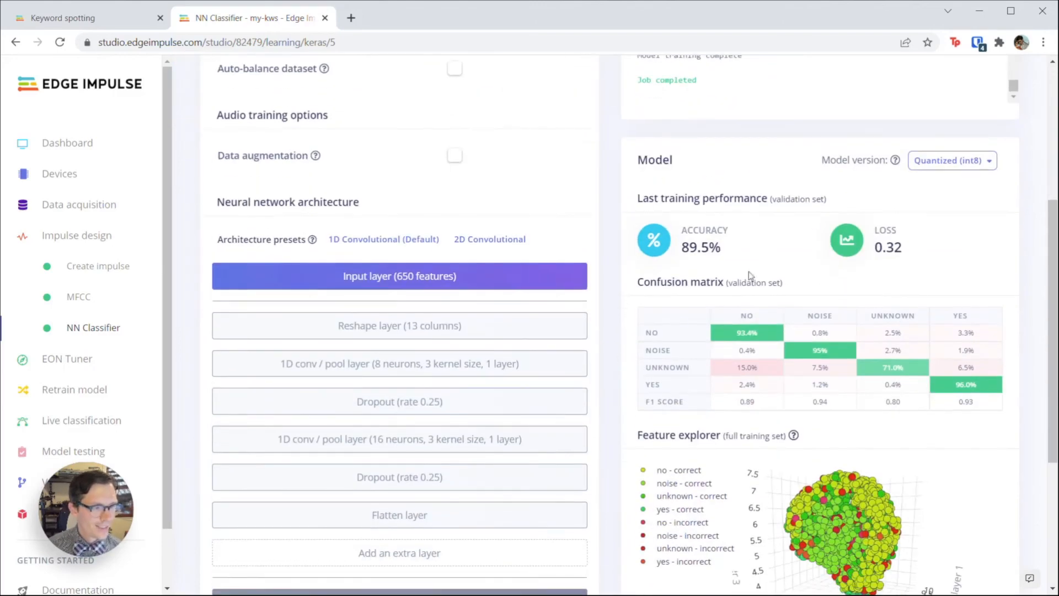
pyautogui.scroll(-1, 638, 282)
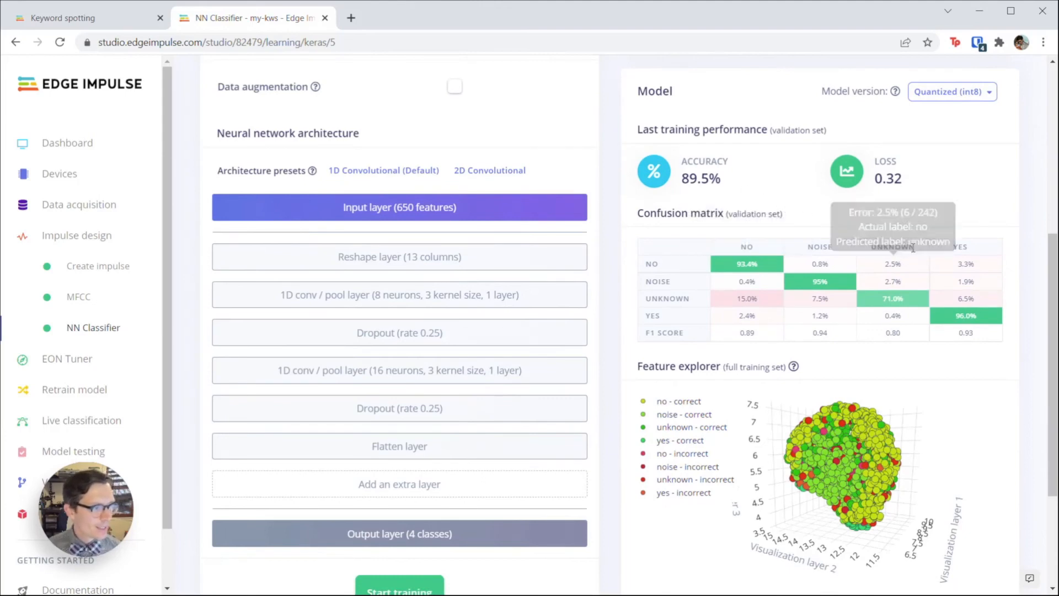
pyautogui.moveTo(909, 306)
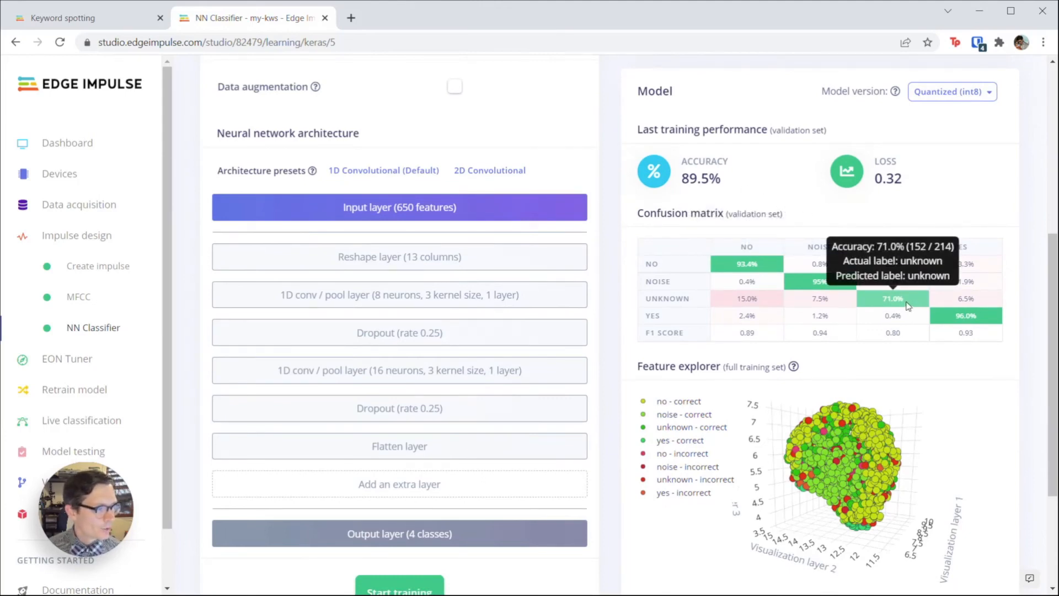
pyautogui.moveTo(841, 301)
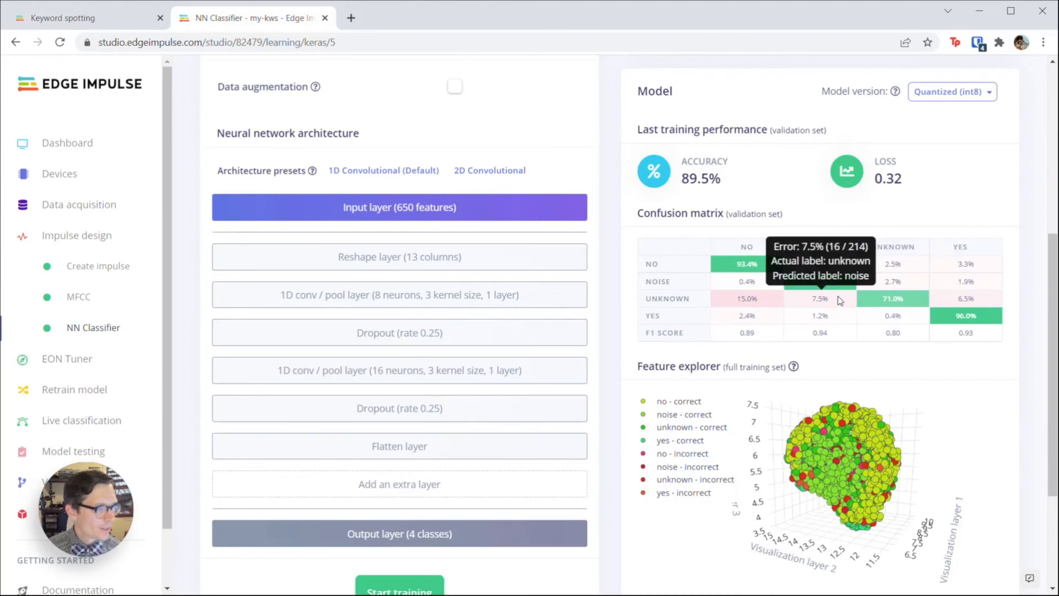
pyautogui.moveTo(766, 302)
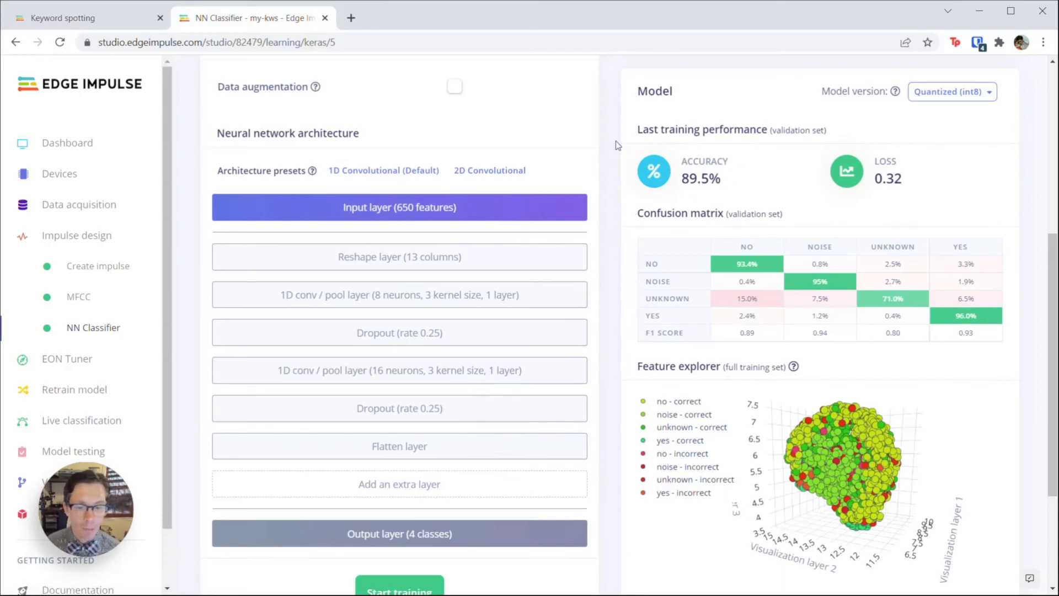
pyautogui.scroll(5, 618, 176)
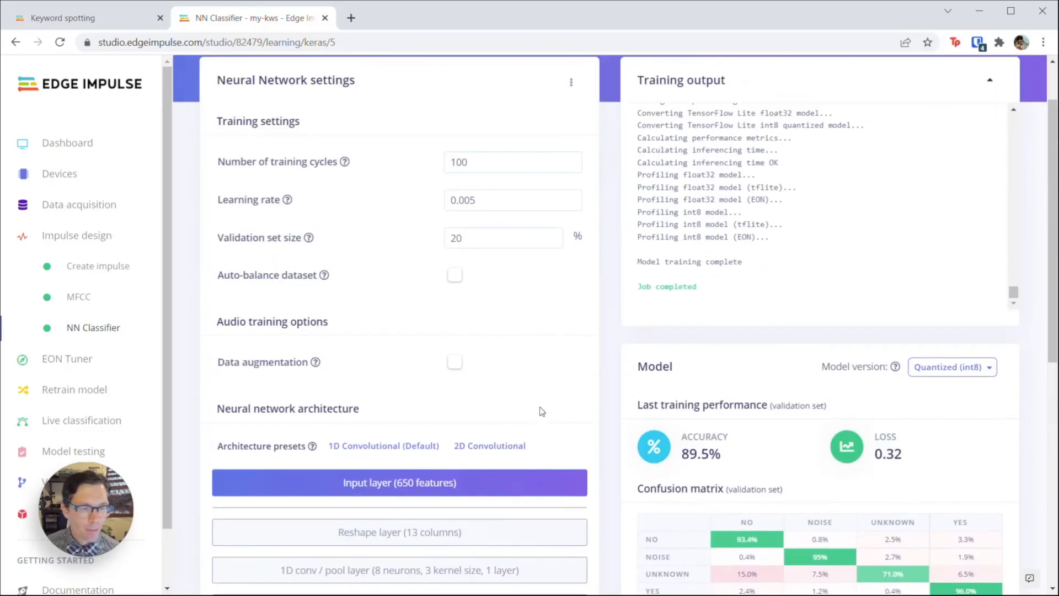
pyautogui.scroll(-5, 540, 411)
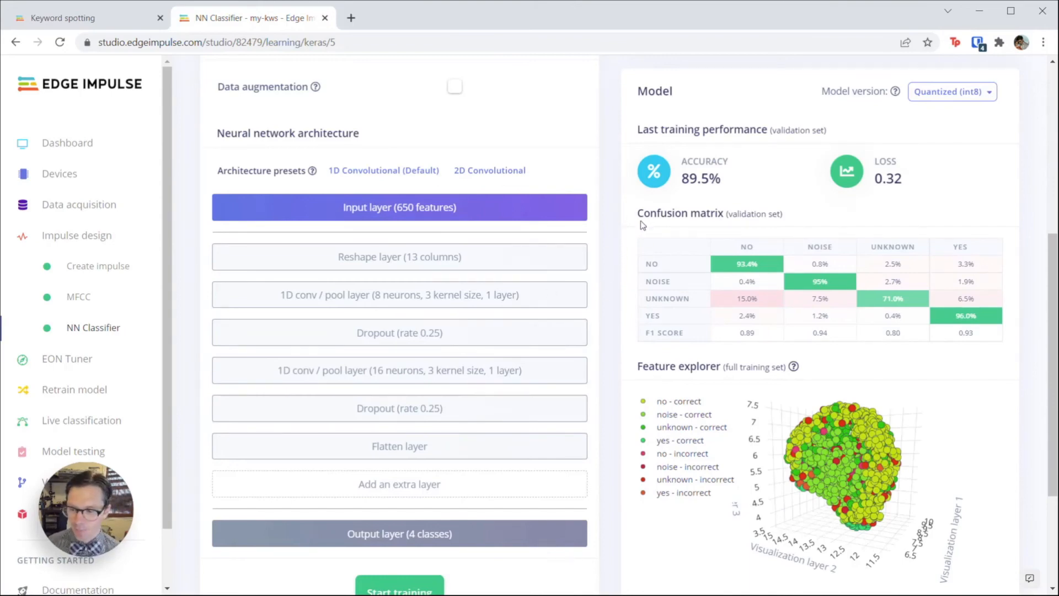
pyautogui.scroll(-3, 643, 225)
pyautogui.scroll(-1, 108, 407)
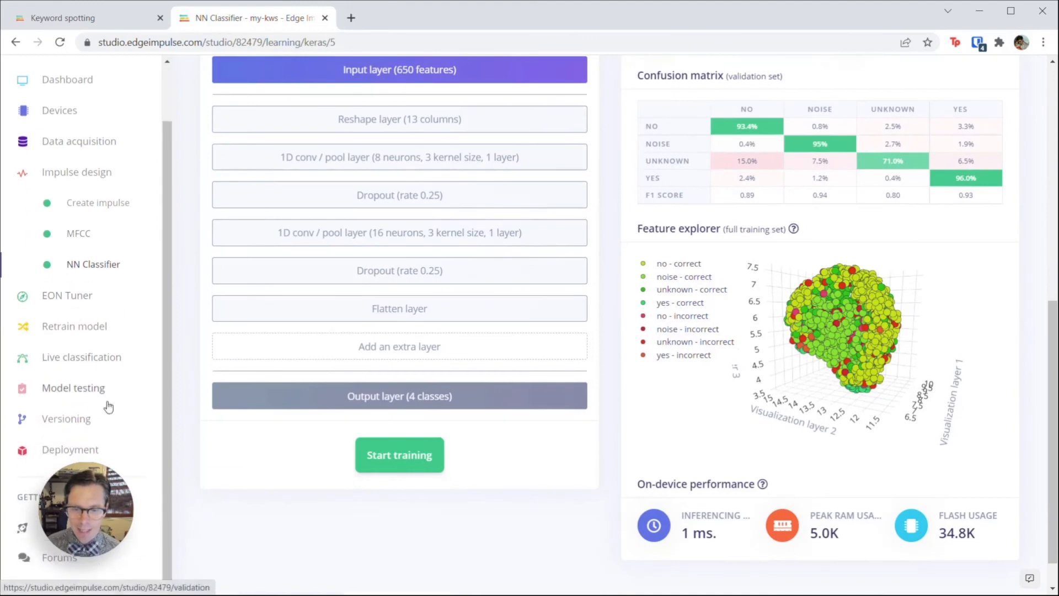
# Step: Classify all test samples and review the 83.55% test accuracy results
pyautogui.click(77, 391)
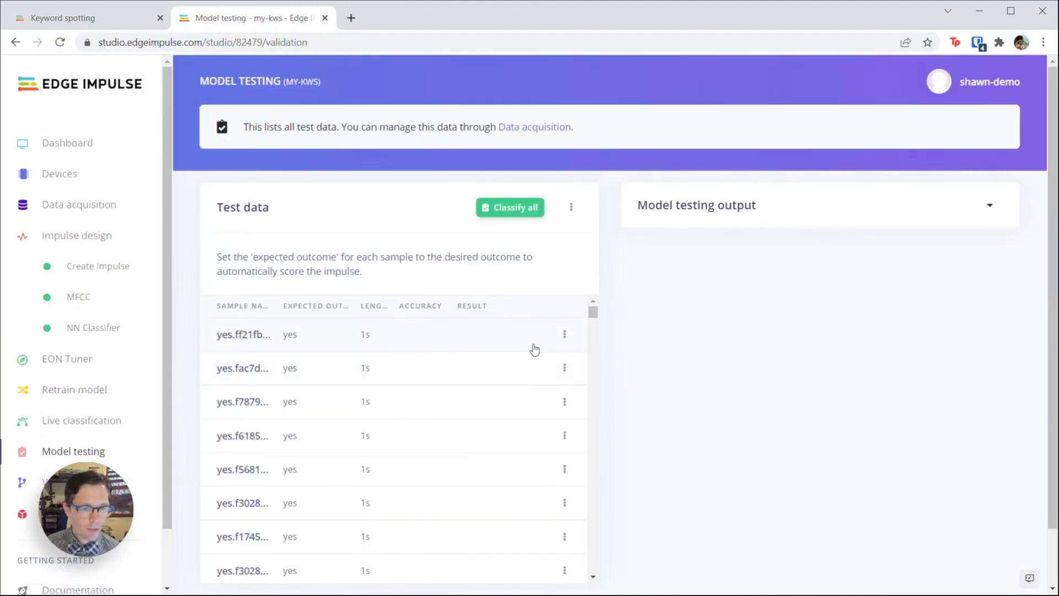
pyautogui.click(512, 215)
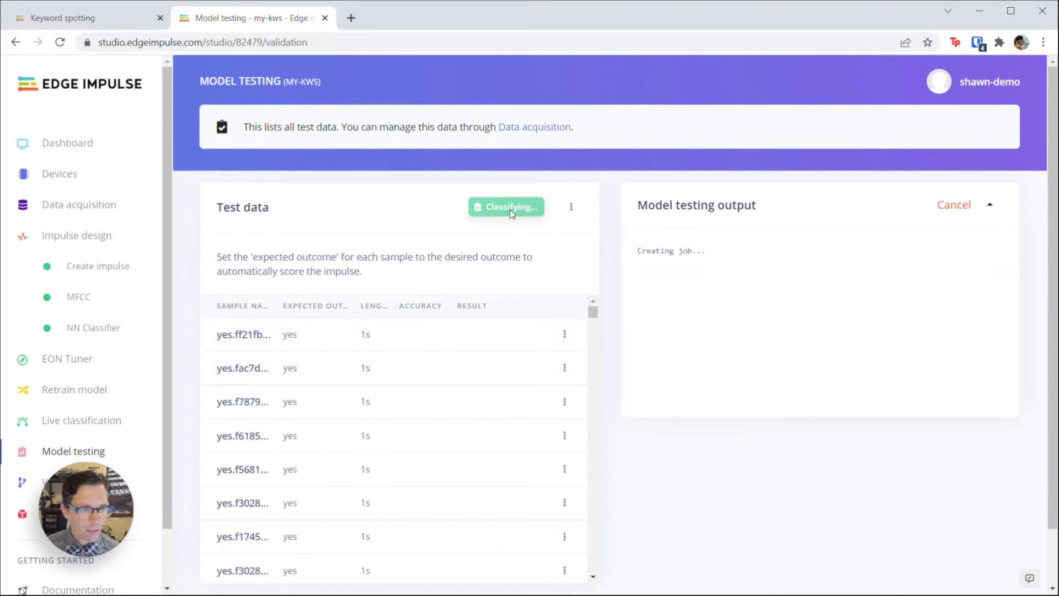
pyautogui.scroll(-1, 358, 404)
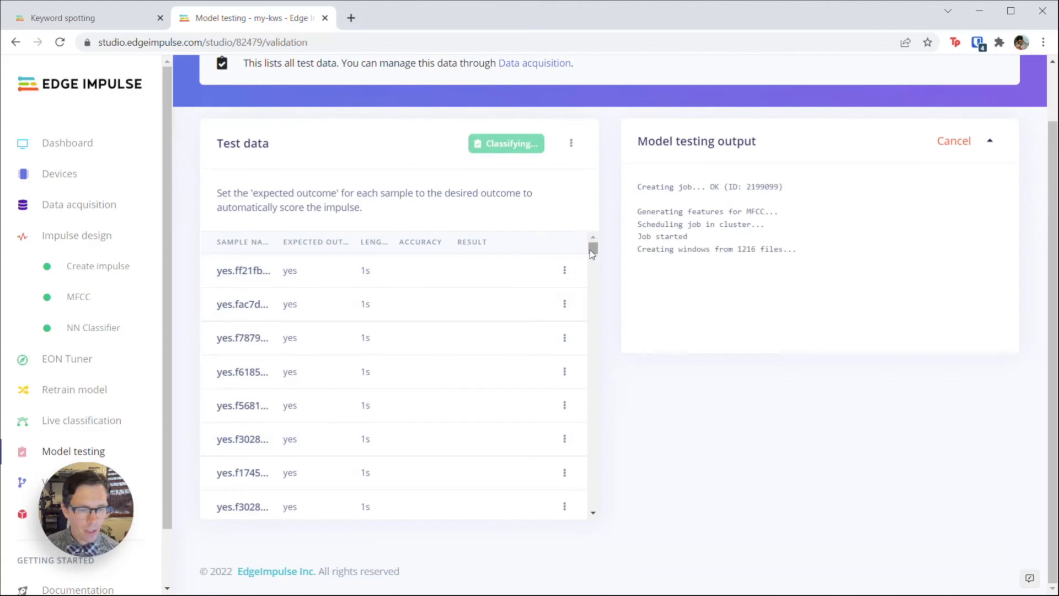
pyautogui.moveTo(592, 254); pyautogui.dragTo(319, 204)
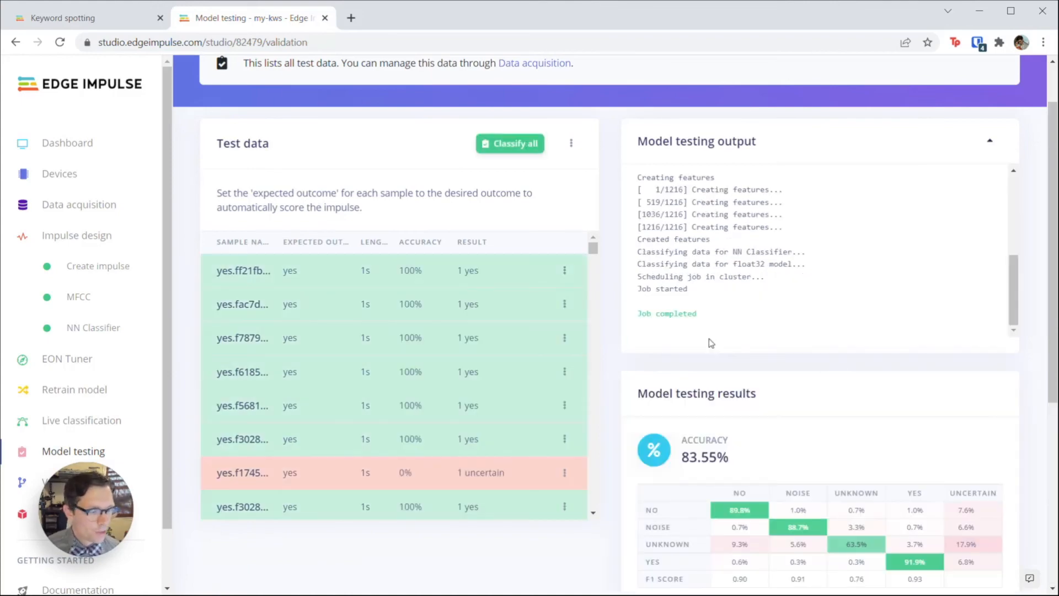
pyautogui.scroll(-3, 580, 319)
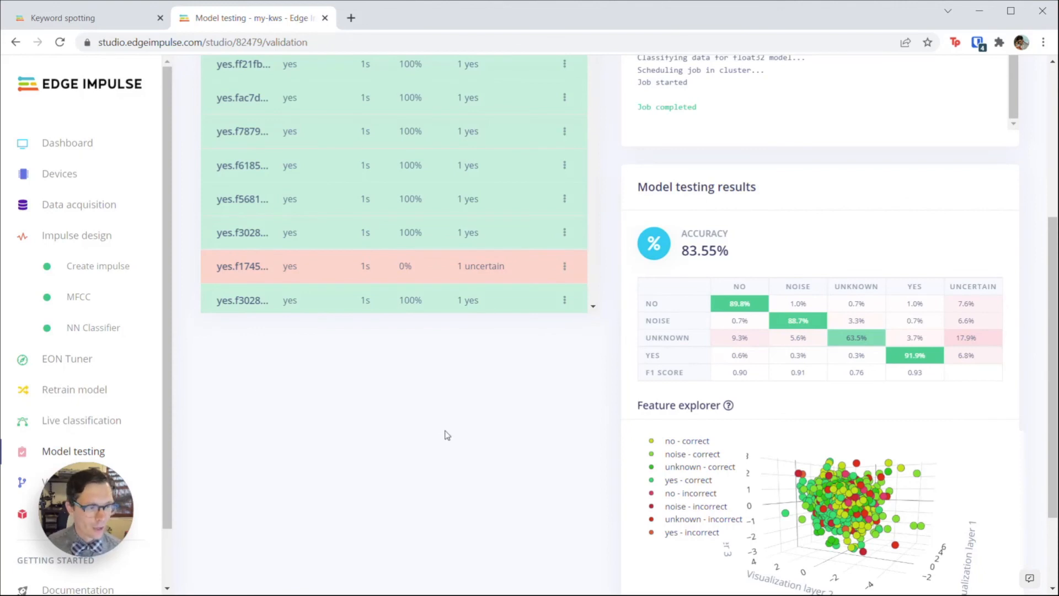
pyautogui.moveTo(981, 335)
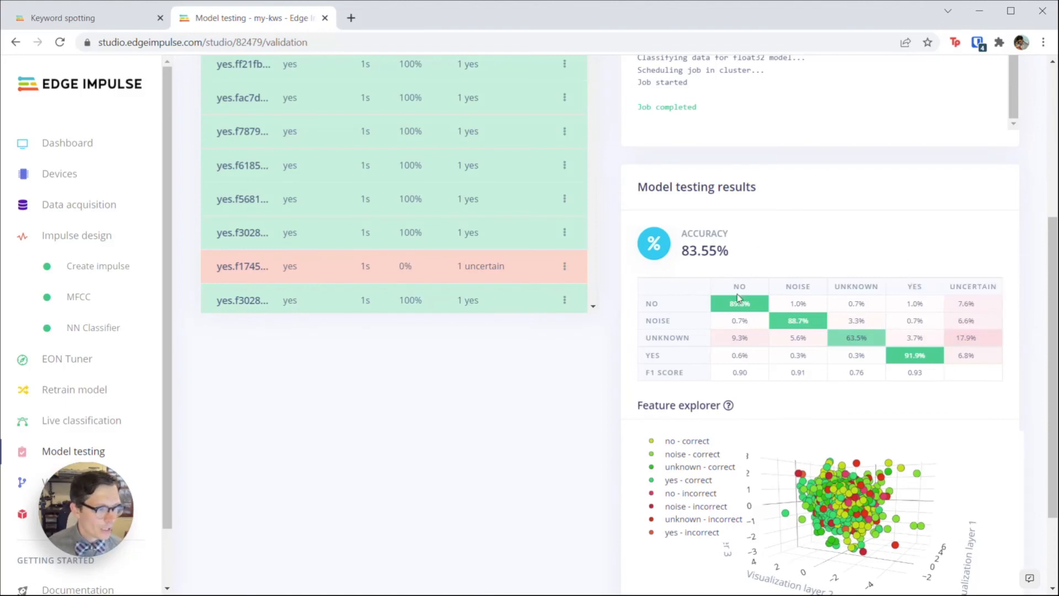
pyautogui.moveTo(752, 304)
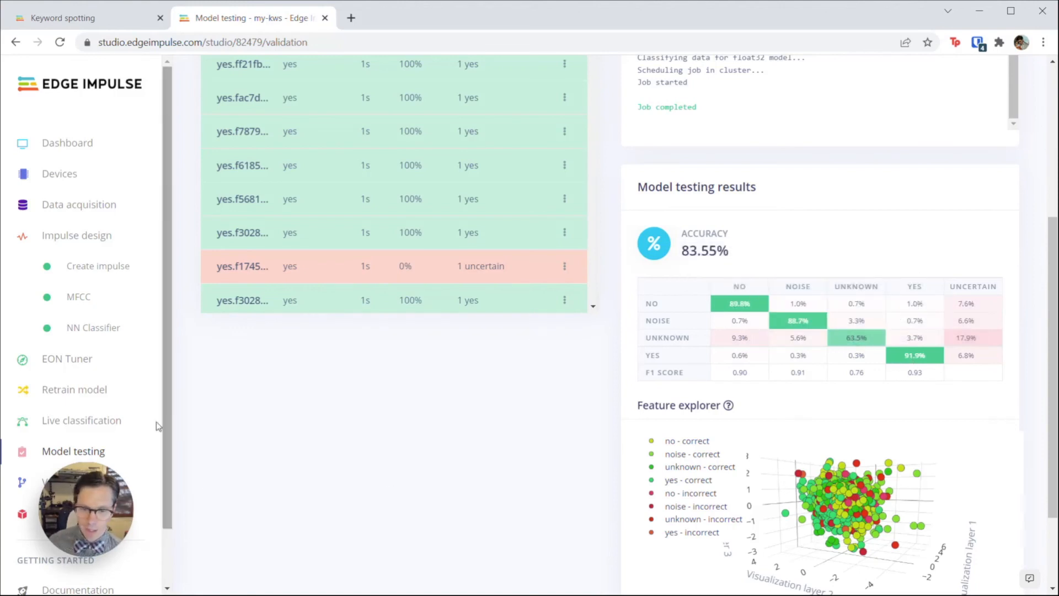
# Step: Record a 10000 ms sample from the built-in microphone and classify it live
pyautogui.click(116, 422)
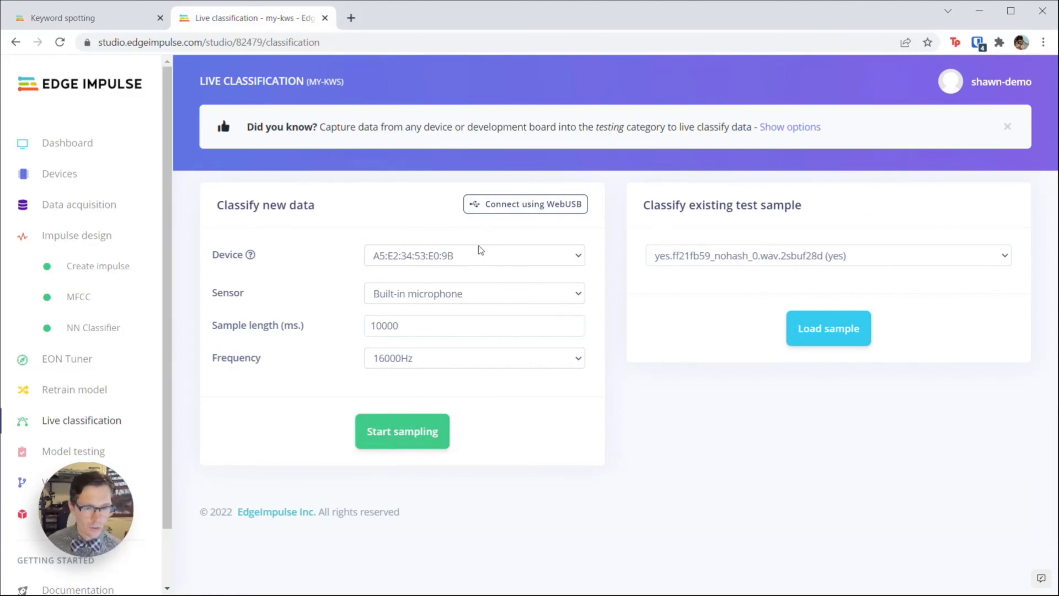
pyautogui.moveTo(393, 324); pyautogui.dragTo(335, 317)
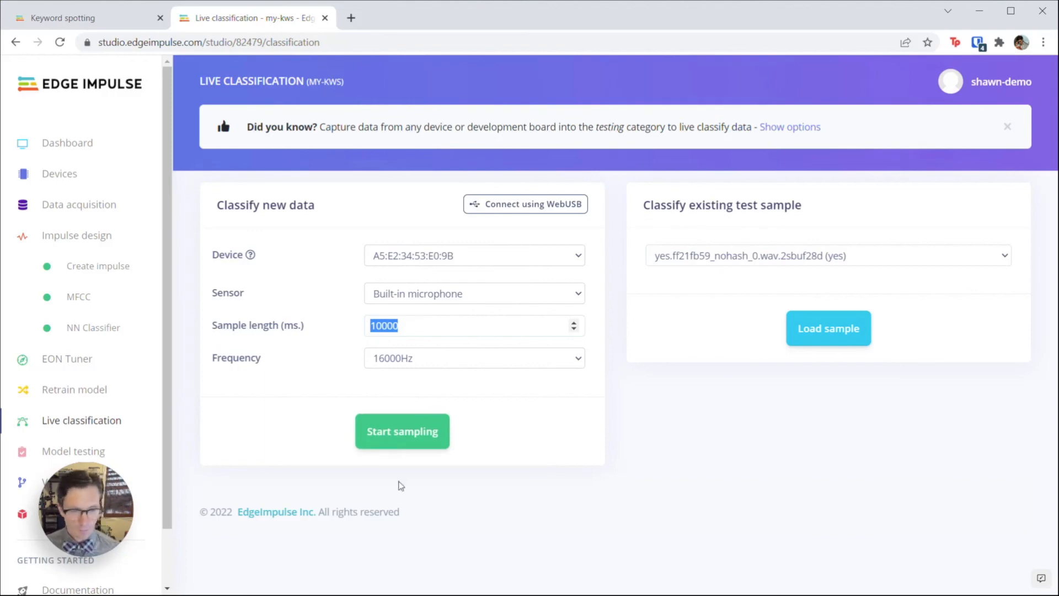
pyautogui.click(391, 435)
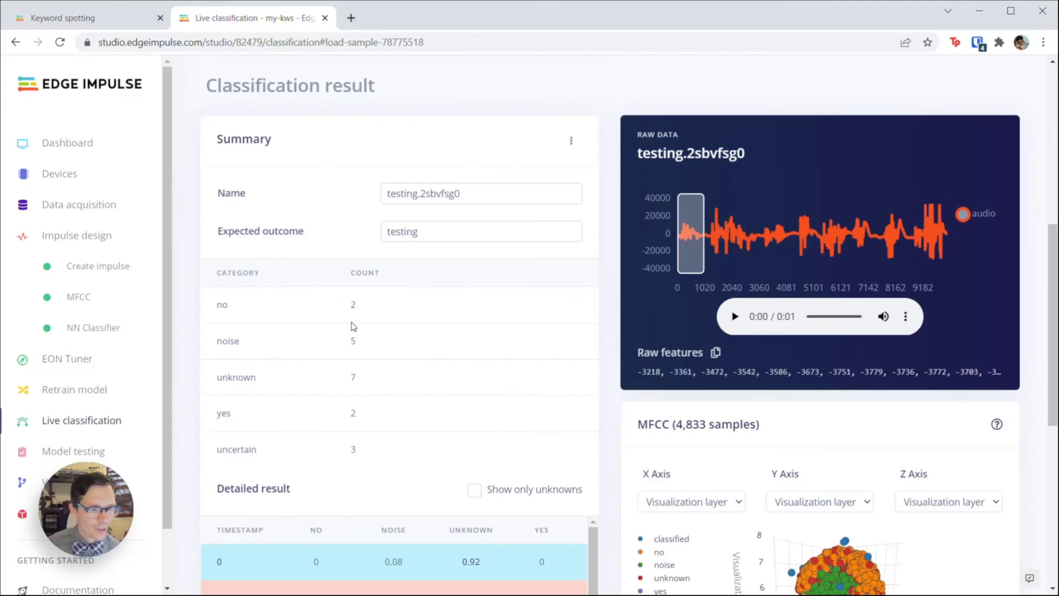
# Step: Inspect the detailed classification scores of the window at 0
pyautogui.scroll(-2, 583, 200)
pyautogui.scroll(1, 717, 174)
pyautogui.moveTo(717, 174); pyautogui.dragTo(747, 174)
pyautogui.scroll(-3, 610, 210)
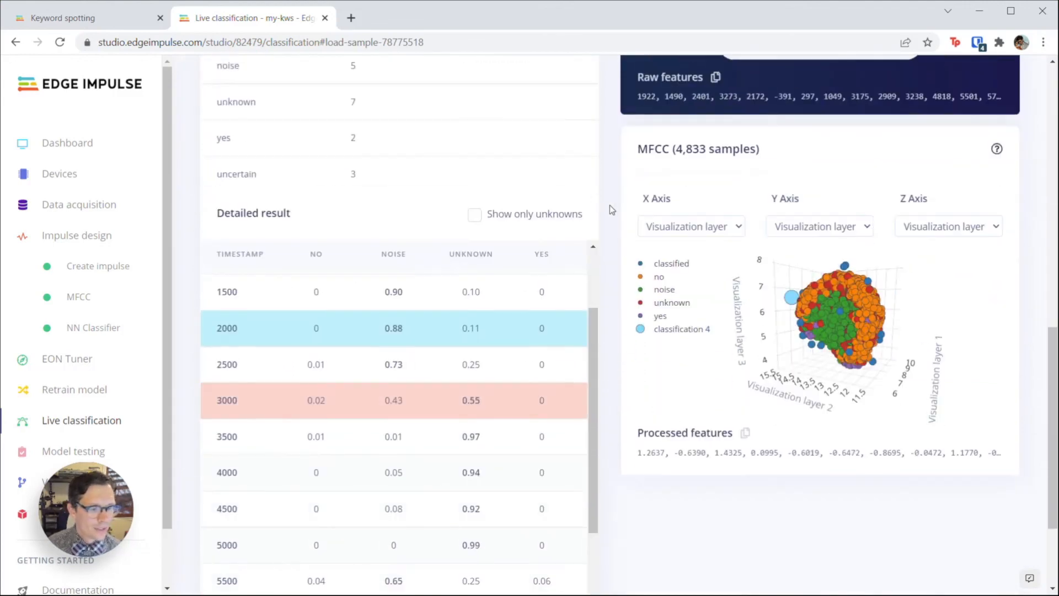
pyautogui.scroll(2, 590, 335)
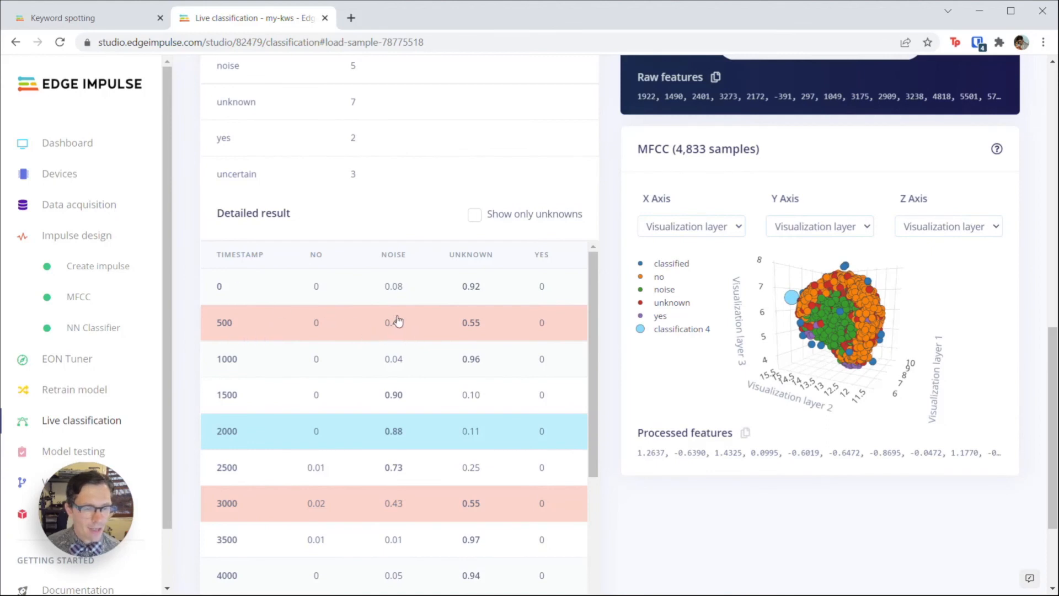
pyautogui.click(520, 295)
# Step: Inspect the 500 window, then scroll the results to the 6500 window scored 0.99 yes
pyautogui.scroll(1, 548, 286)
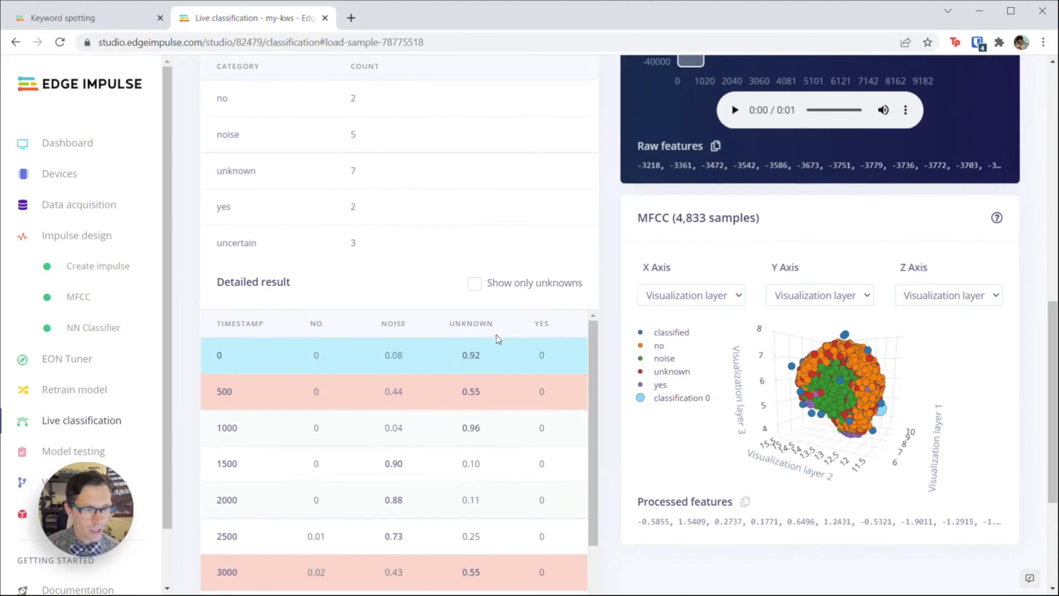
pyautogui.click(443, 407)
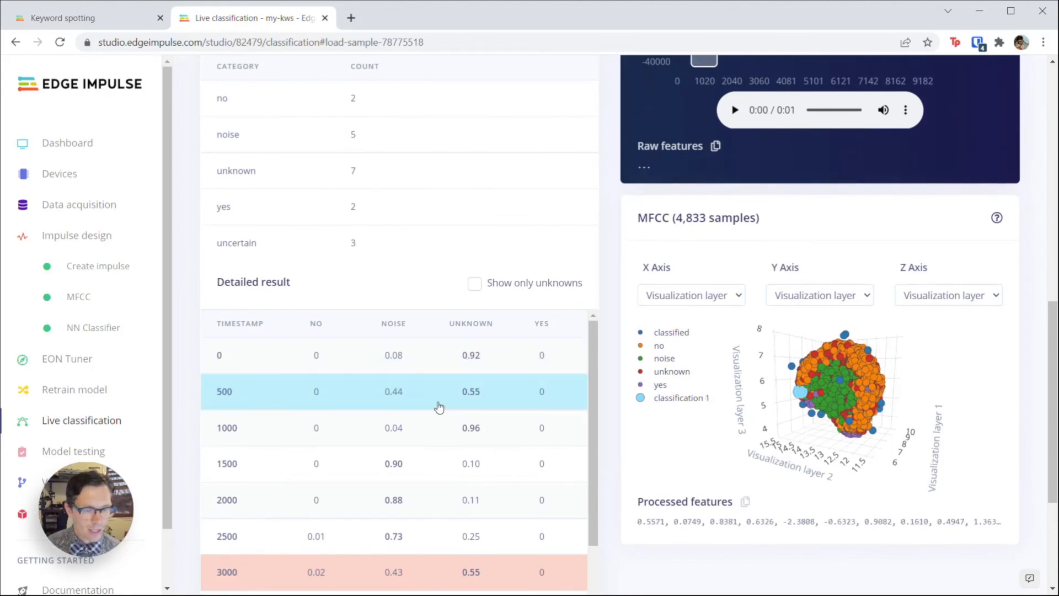
pyautogui.scroll(-1, 567, 359)
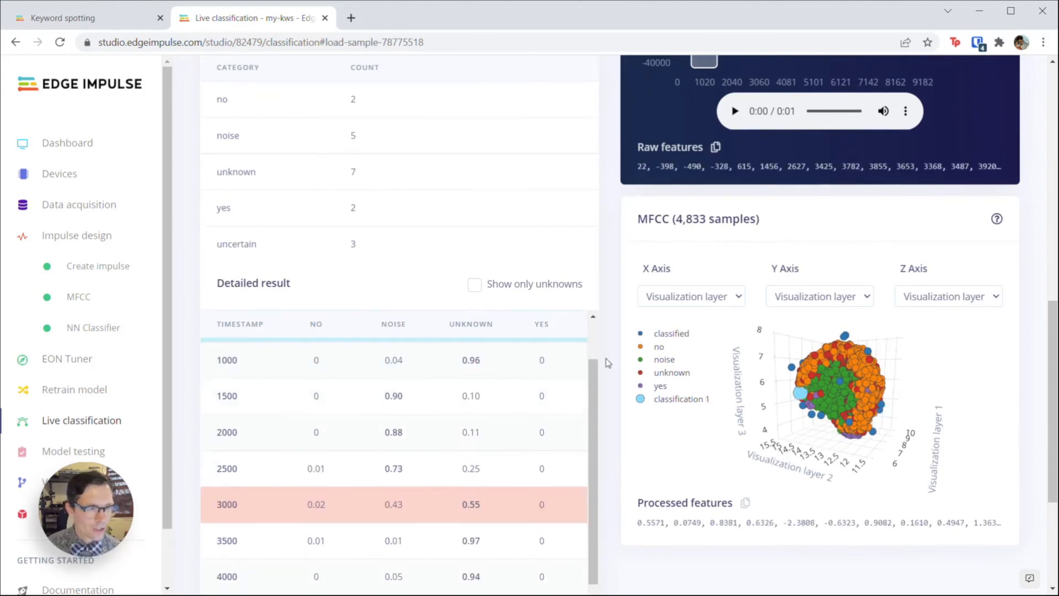
pyautogui.scroll(2, 629, 225)
pyautogui.scroll(-3, 524, 386)
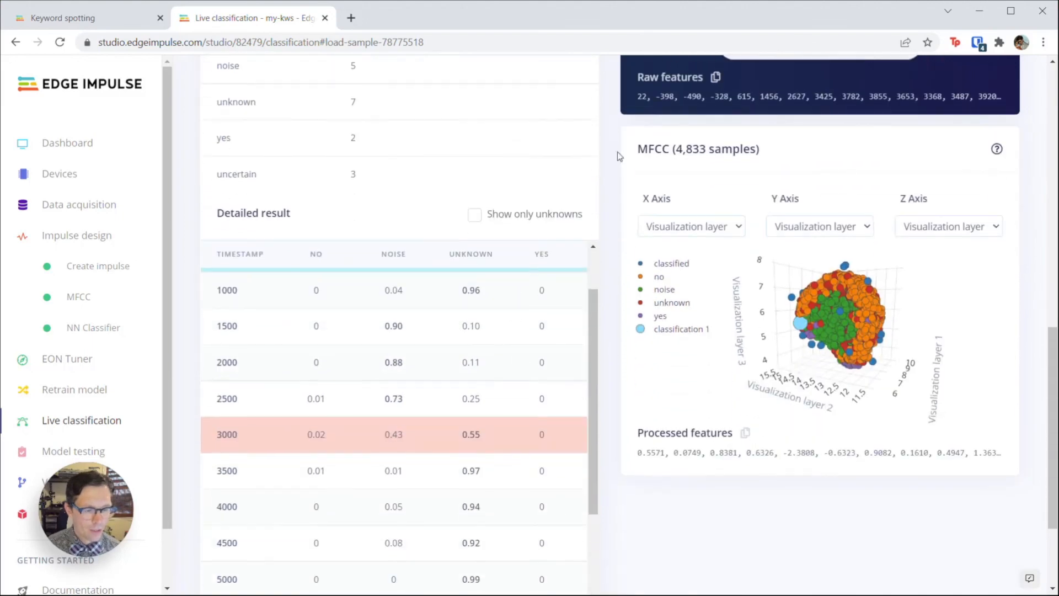
pyautogui.scroll(-2, 467, 399)
pyautogui.scroll(5, 604, 345)
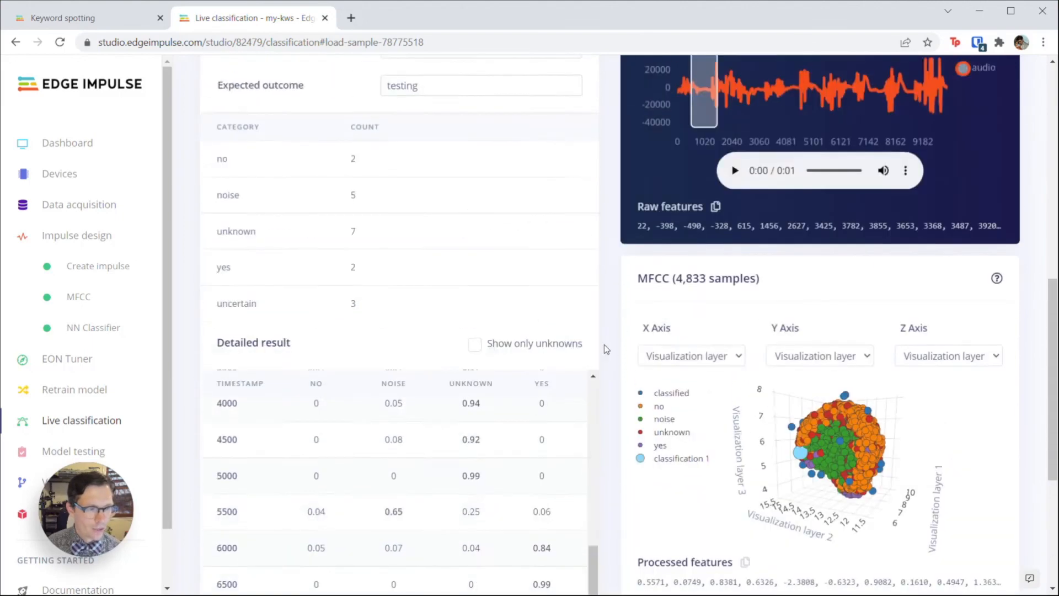
pyautogui.scroll(-5, 617, 331)
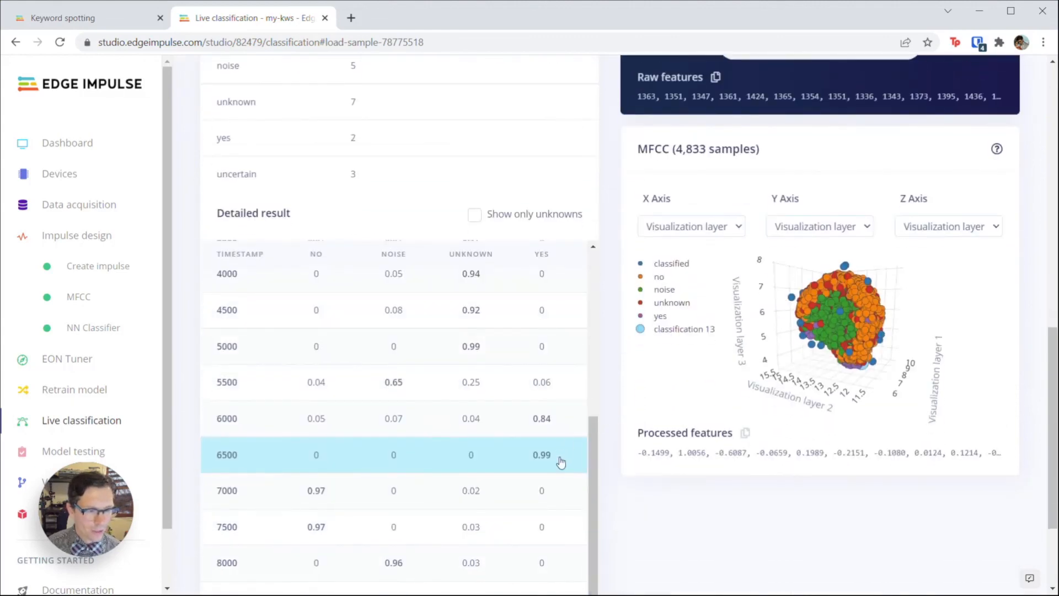
pyautogui.scroll(4, 795, 331)
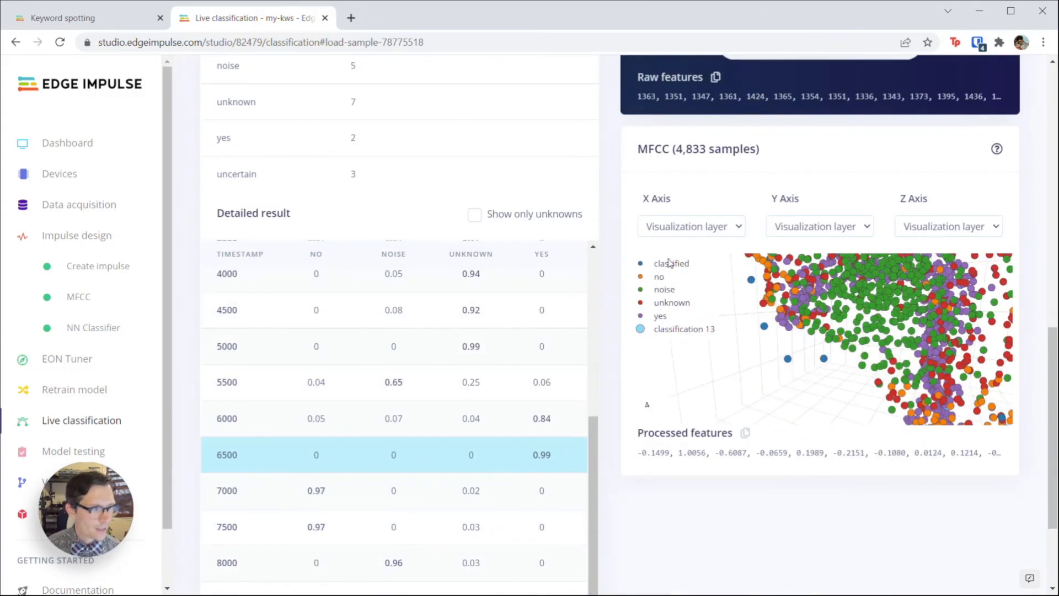
pyautogui.scroll(-3, 818, 339)
pyautogui.scroll(-1, 605, 106)
pyautogui.scroll(6, 607, 102)
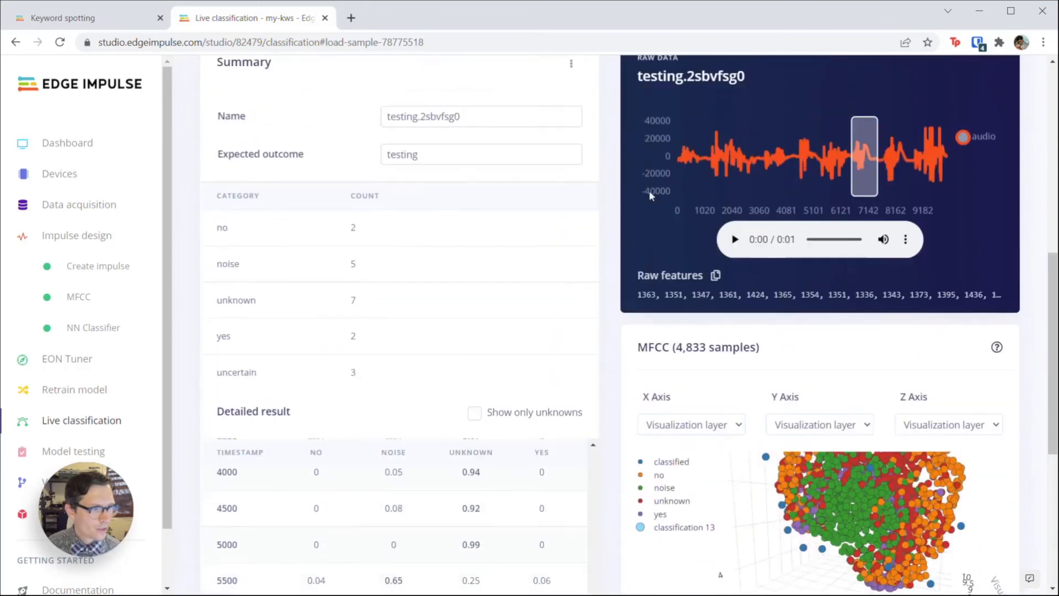
# Step: Play and replay the current one-second window's audio
pyautogui.click(736, 249)
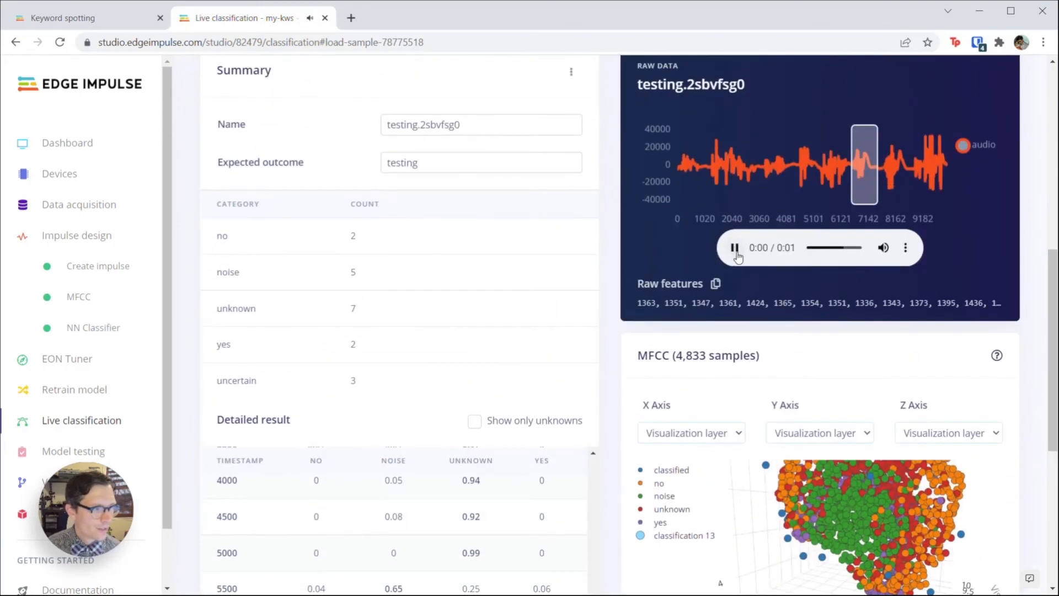
pyautogui.click(739, 253)
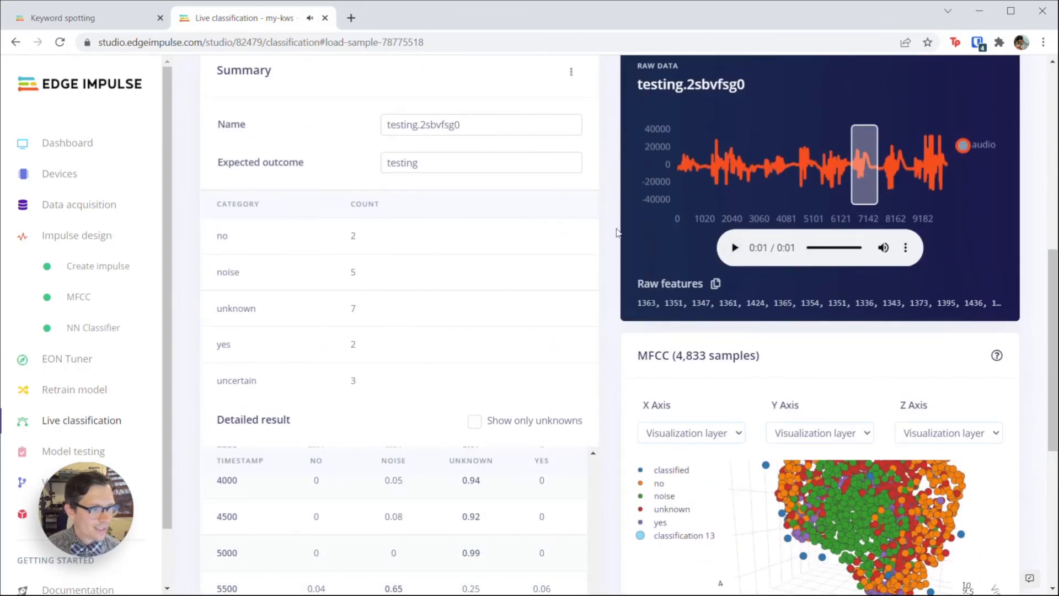
pyautogui.scroll(-5, 617, 230)
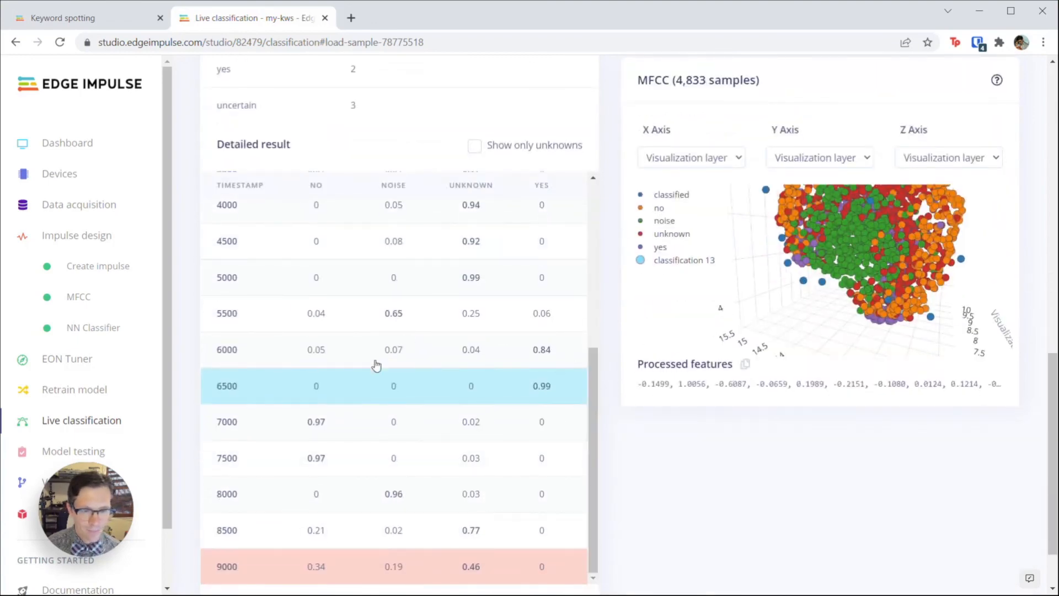
# Step: Listen to the 7000 window, then shift the window to about 8162 and listen again
pyautogui.click(345, 426)
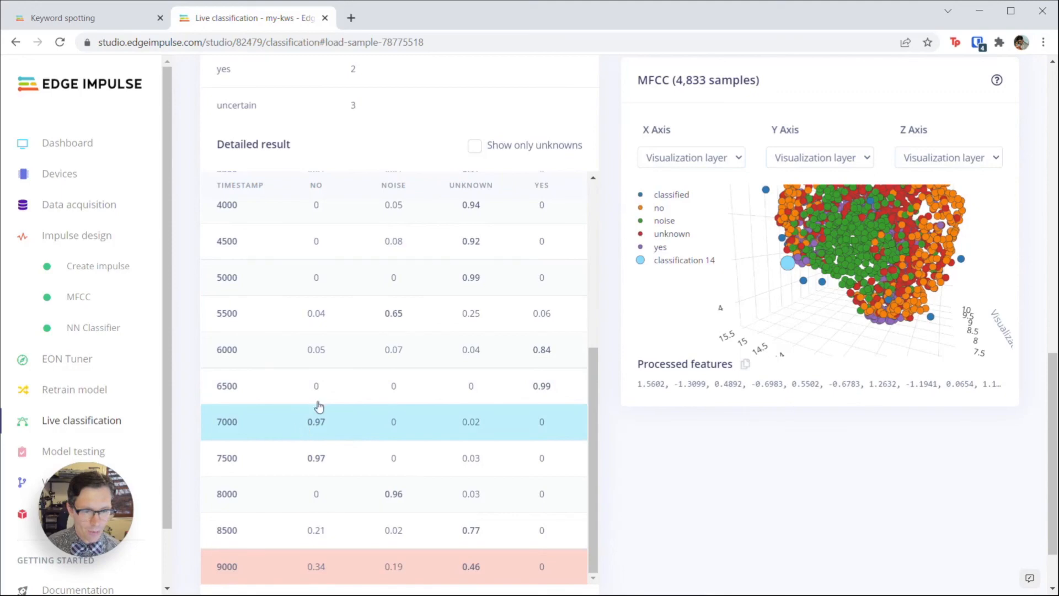
pyautogui.scroll(6, 623, 238)
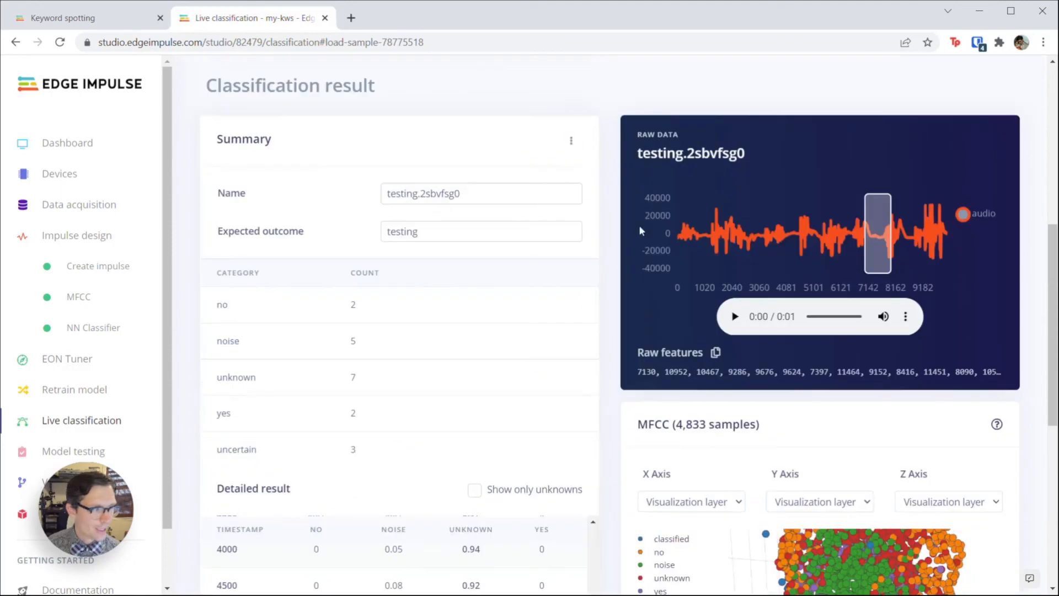
pyautogui.click(734, 316)
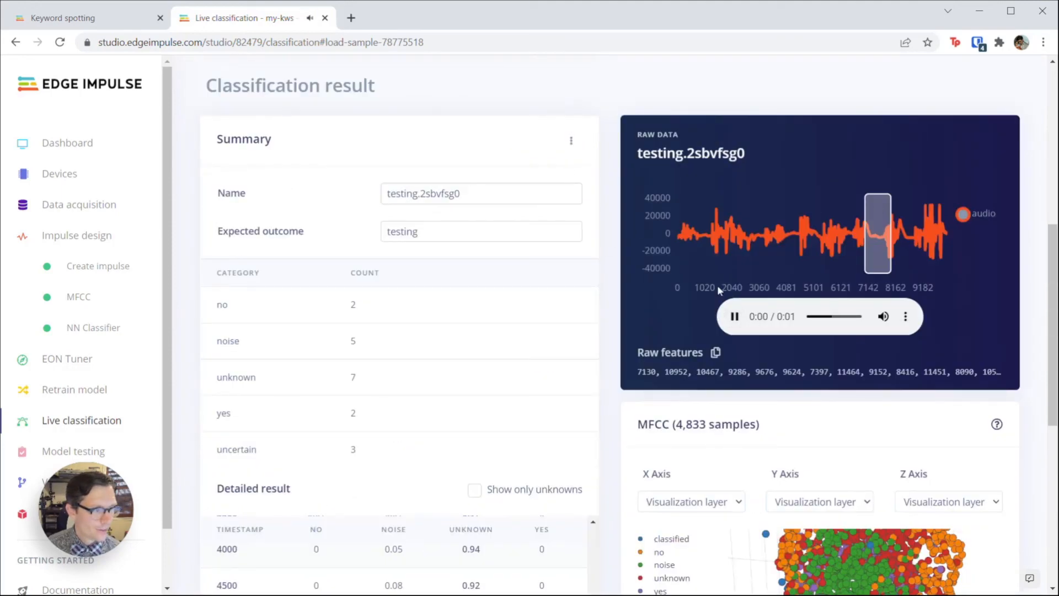
pyautogui.moveTo(879, 240); pyautogui.dragTo(893, 244)
pyautogui.click(735, 316)
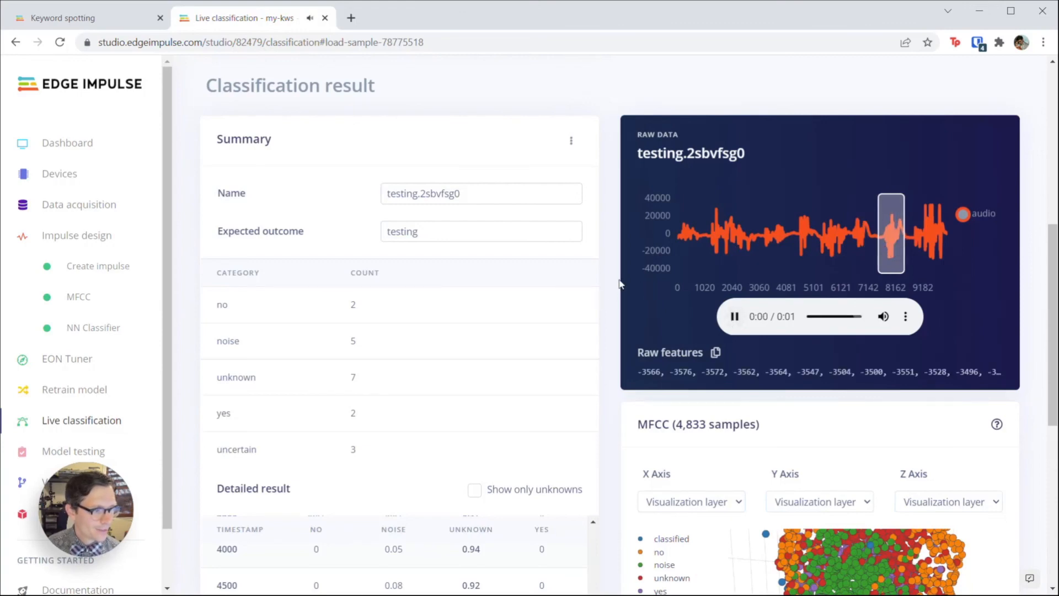
# Step: Listen to the 7500 window, then select the 8500 window and play its audio
pyautogui.scroll(-5, 621, 286)
pyautogui.scroll(-2, 640, 385)
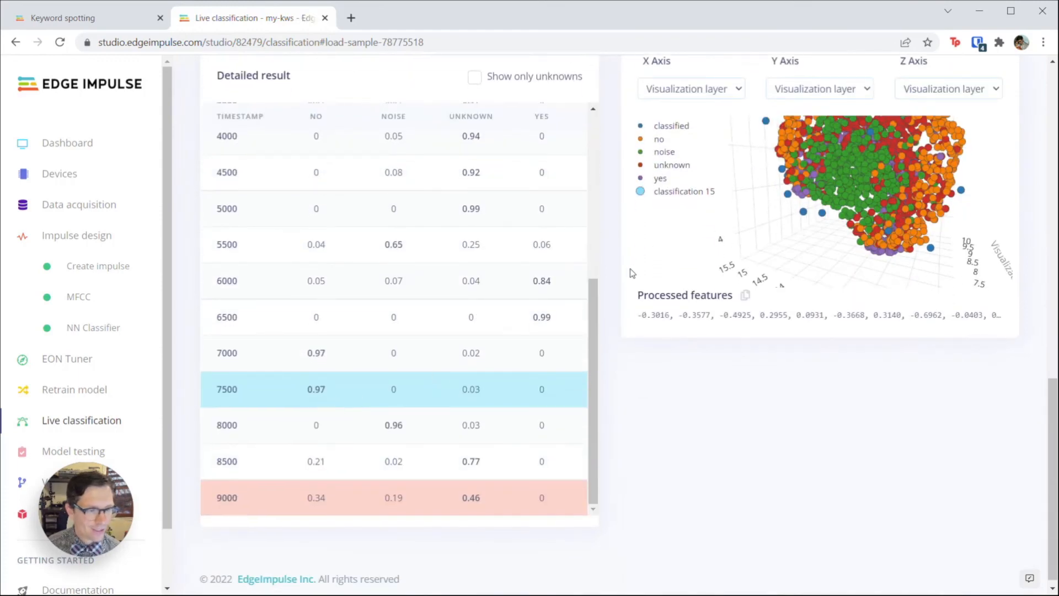
pyautogui.scroll(4, 636, 262)
pyautogui.scroll(-3, 671, 277)
pyautogui.scroll(1, 598, 214)
pyautogui.scroll(10, 595, 210)
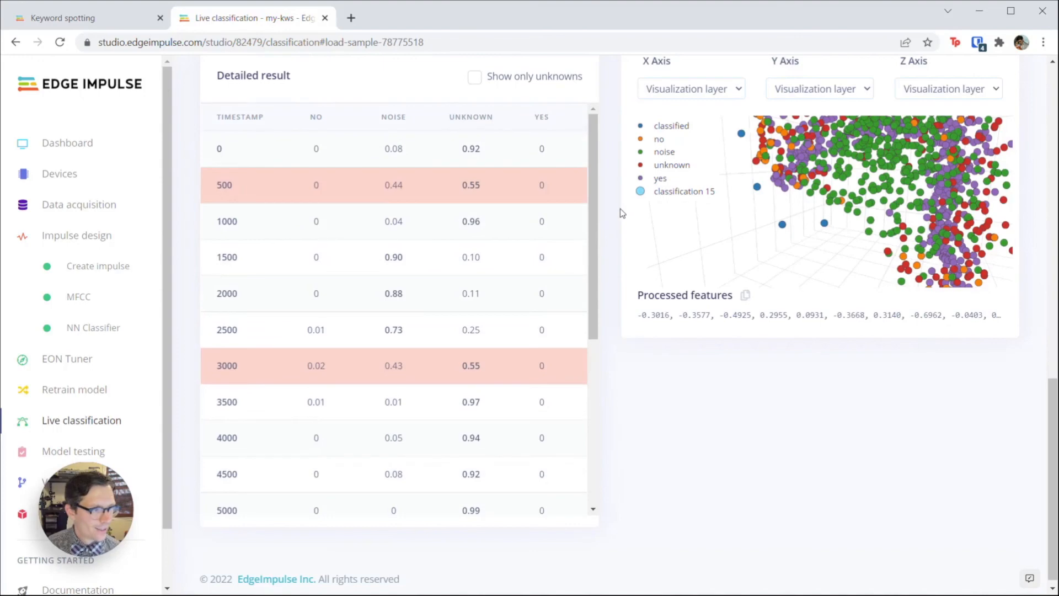
pyautogui.click(735, 179)
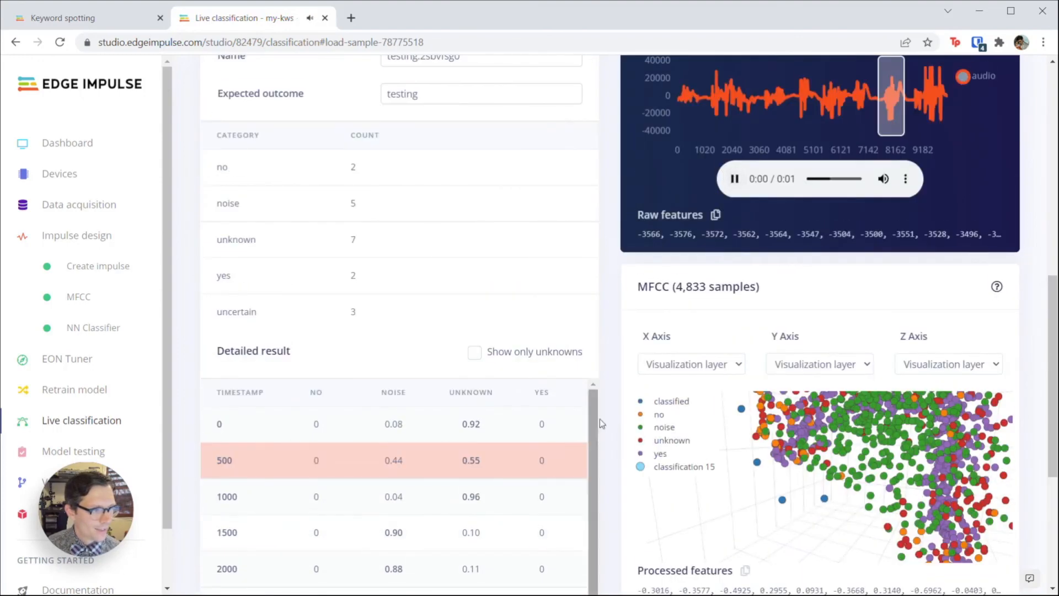
pyautogui.scroll(-3, 604, 398)
pyautogui.moveTo(597, 326); pyautogui.dragTo(618, 502)
pyautogui.scroll(-3, 618, 499)
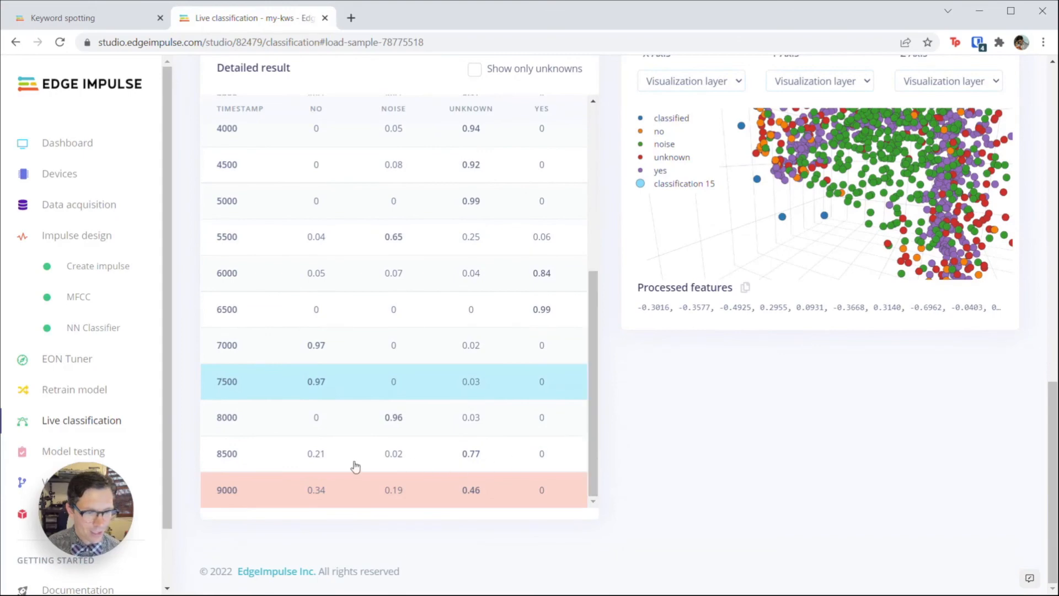
pyautogui.click(428, 458)
pyautogui.scroll(9, 615, 373)
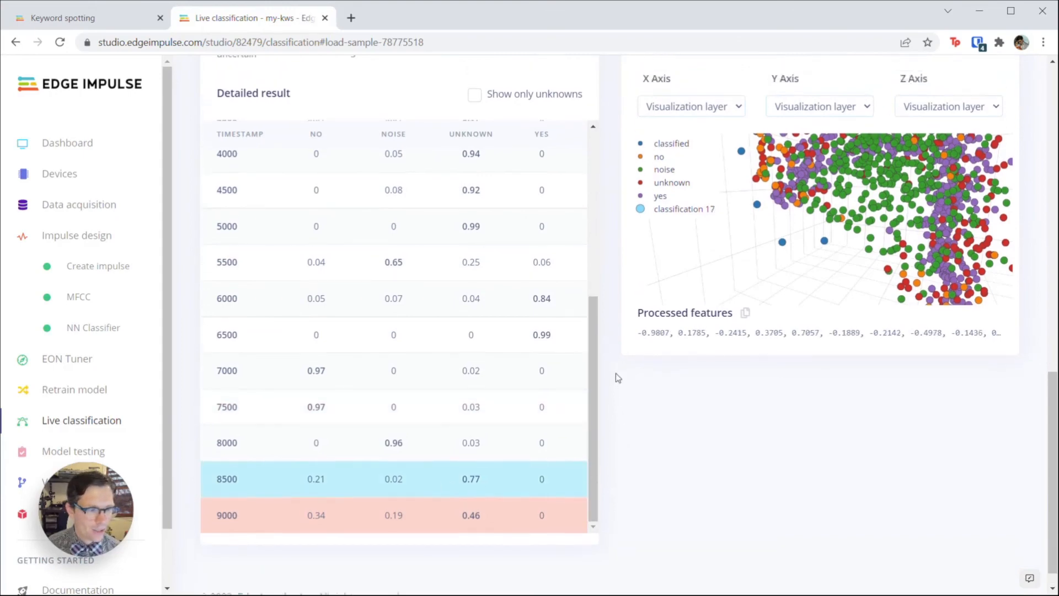
pyautogui.click(736, 310)
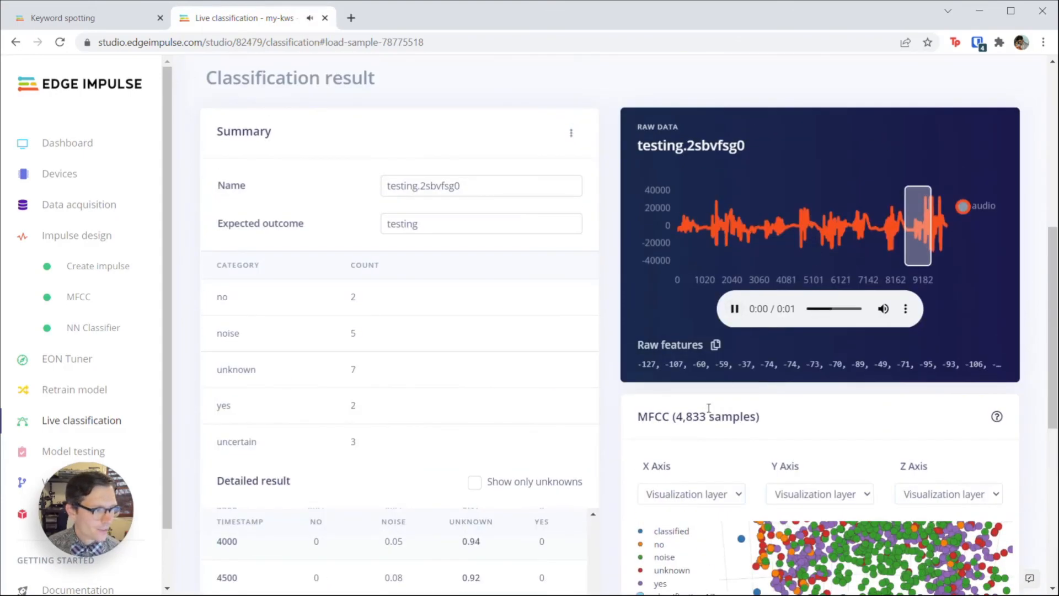